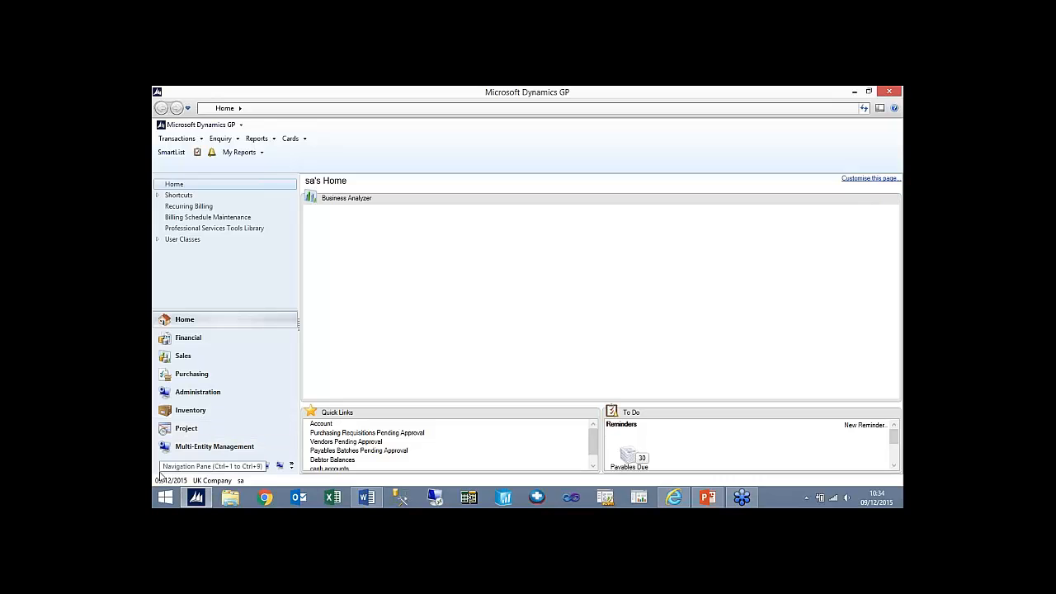
- Set the user date to 31/12/2014
click(169, 480)
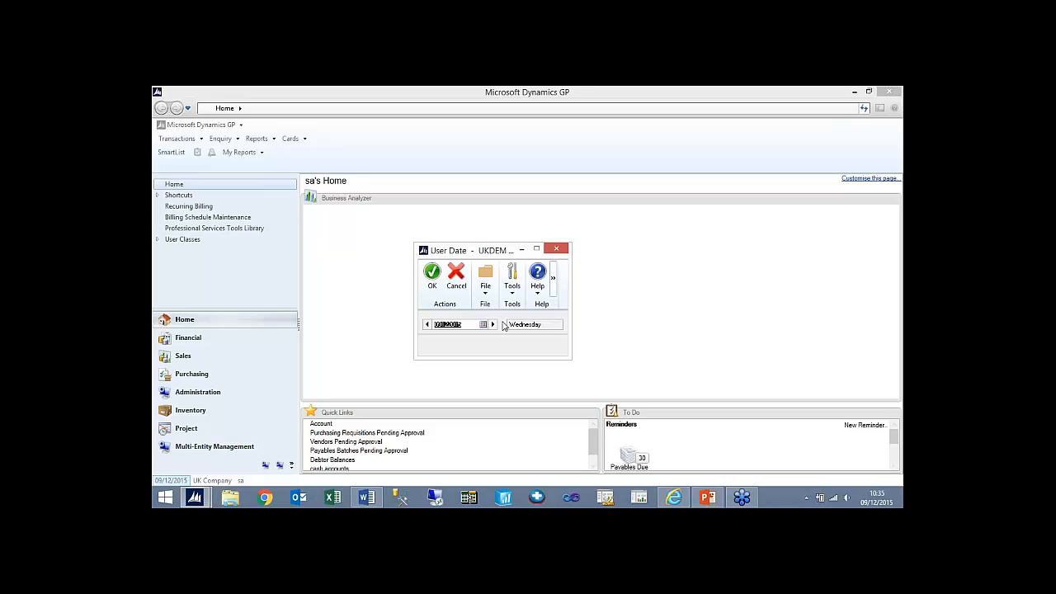
text(31)
key(Tab)
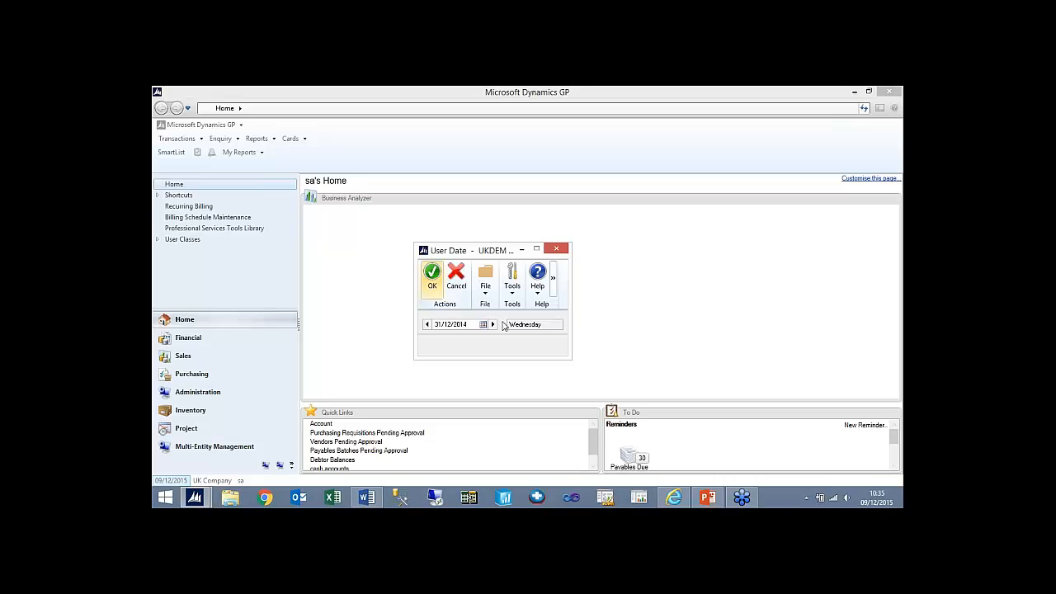
click(435, 284)
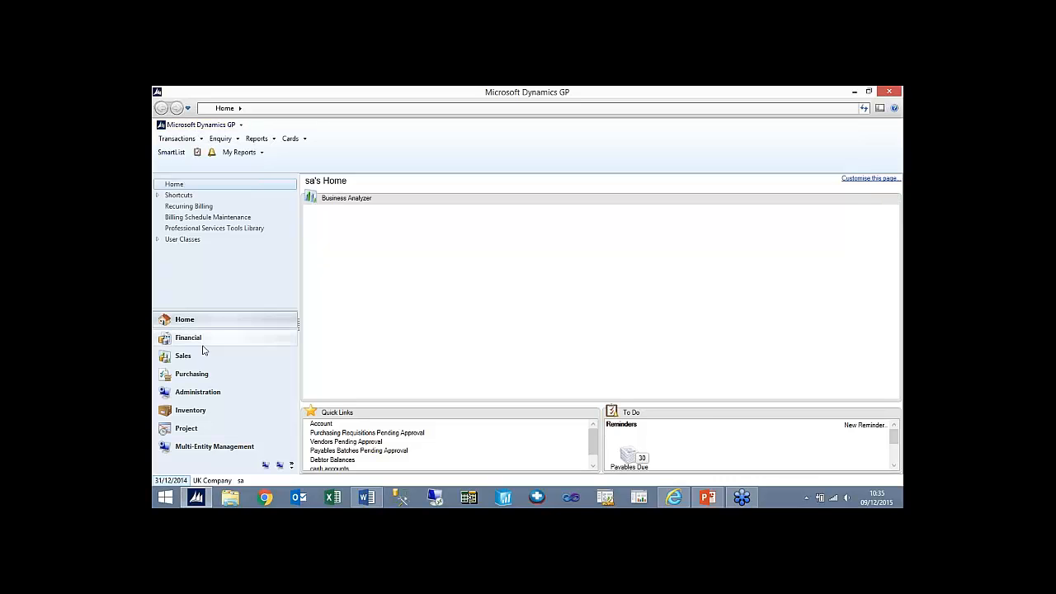
- Open the company's financial periods setup from Administration, enter the year 2017 and calculate its 12 periods
click(206, 398)
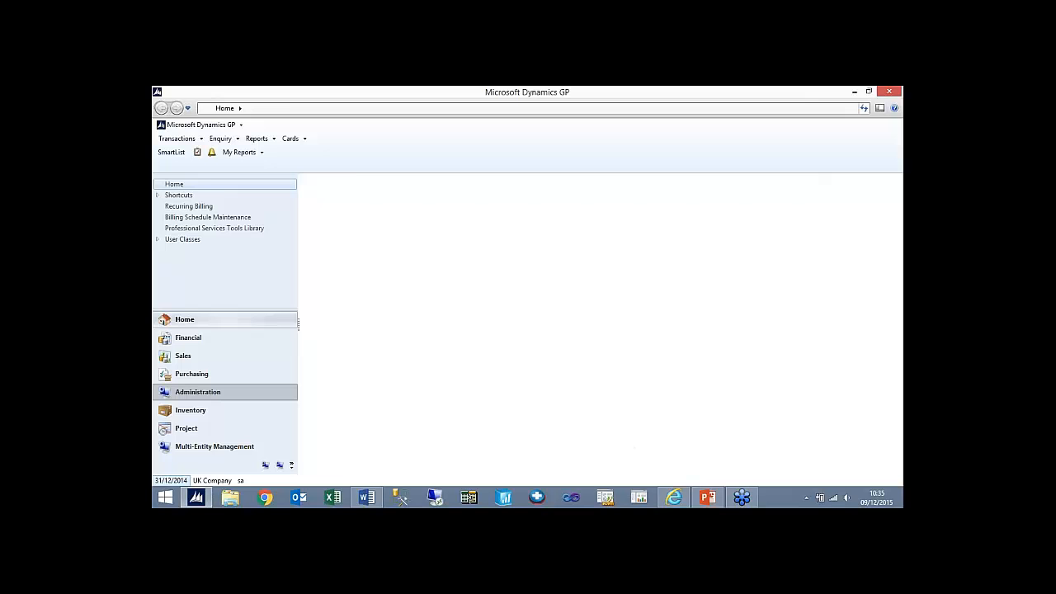
click(310, 228)
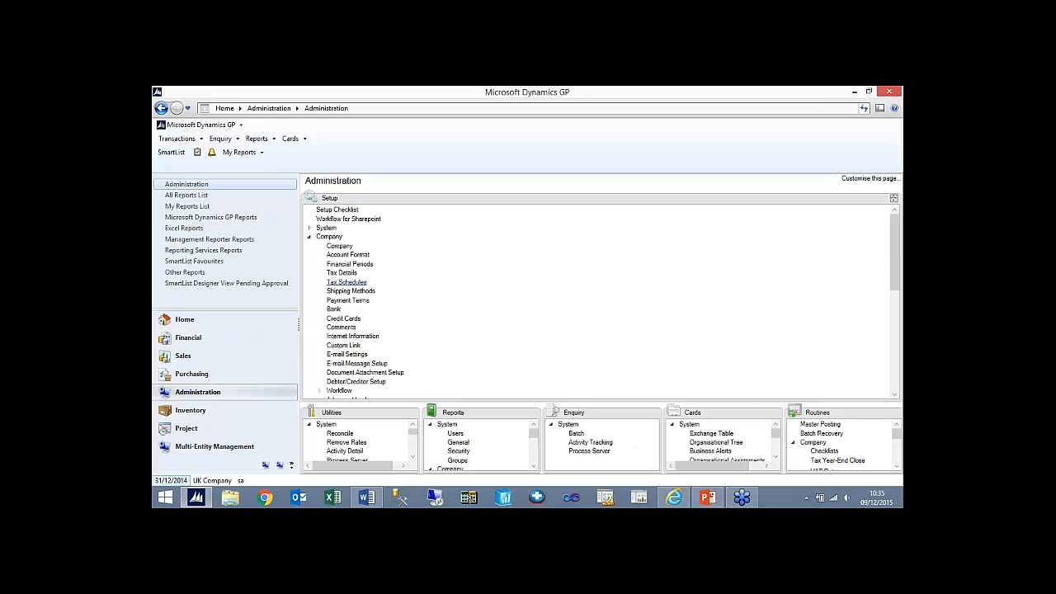
click(349, 264)
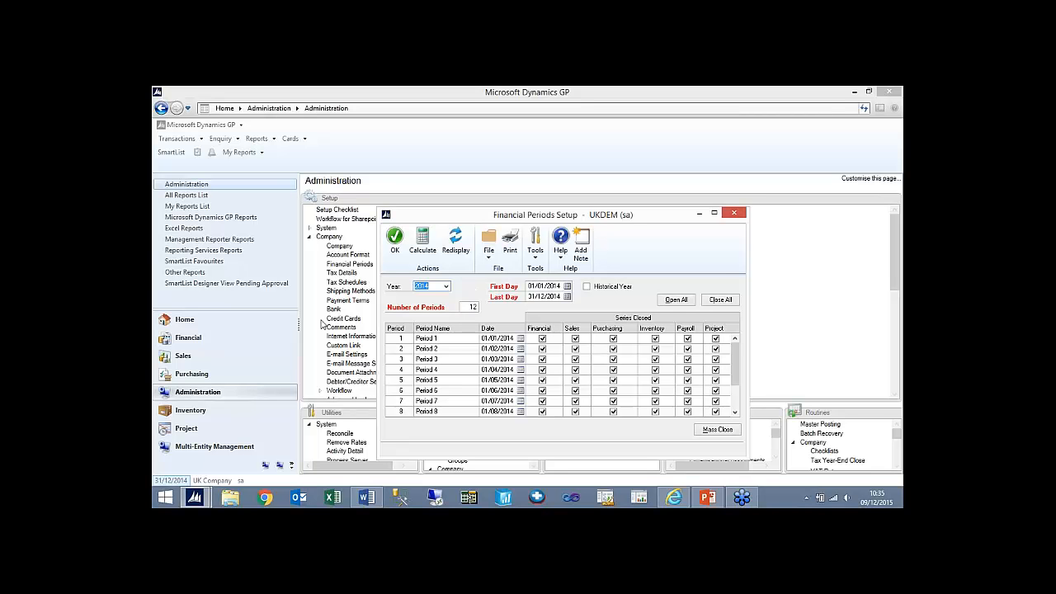
click(447, 287)
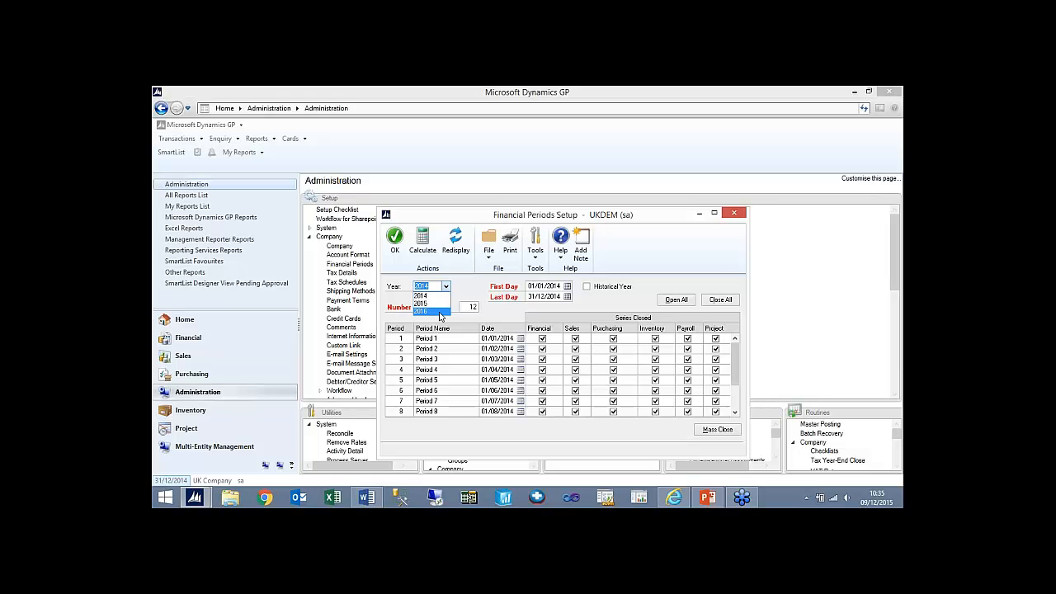
key(Escape)
text(2017)
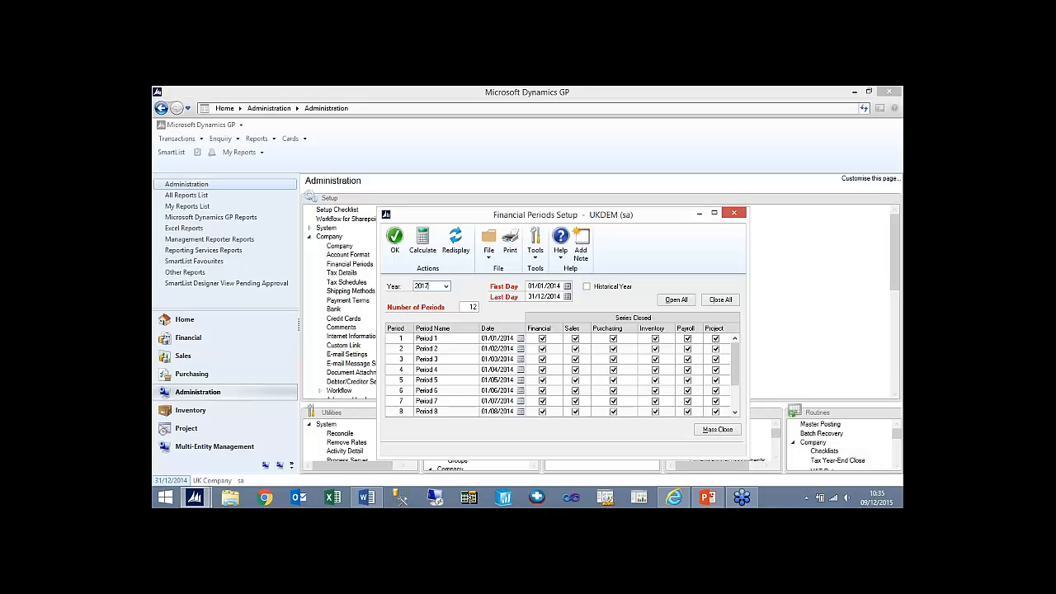
key(Tab)
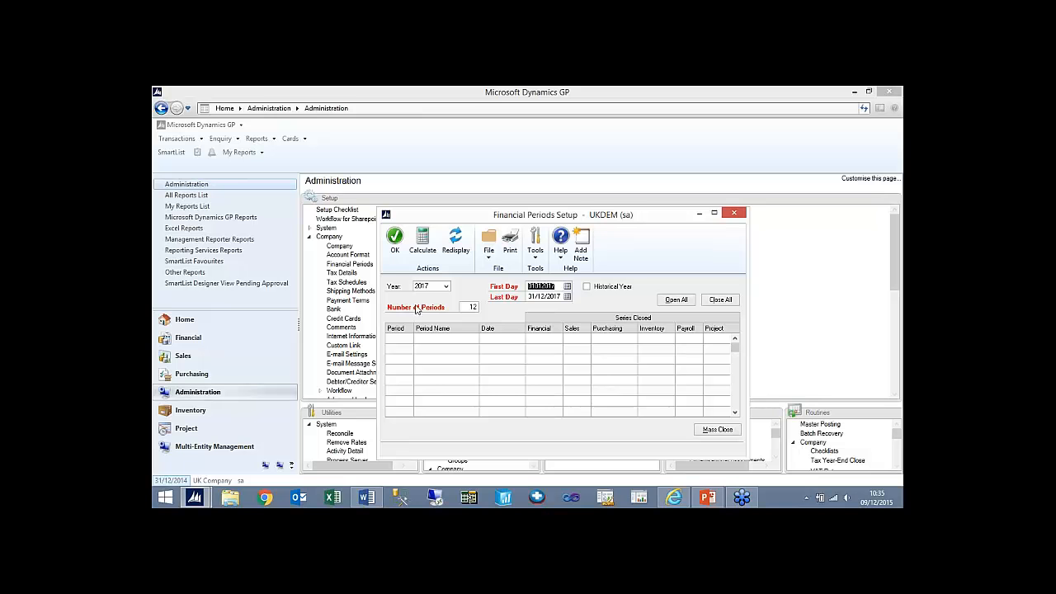
click(418, 254)
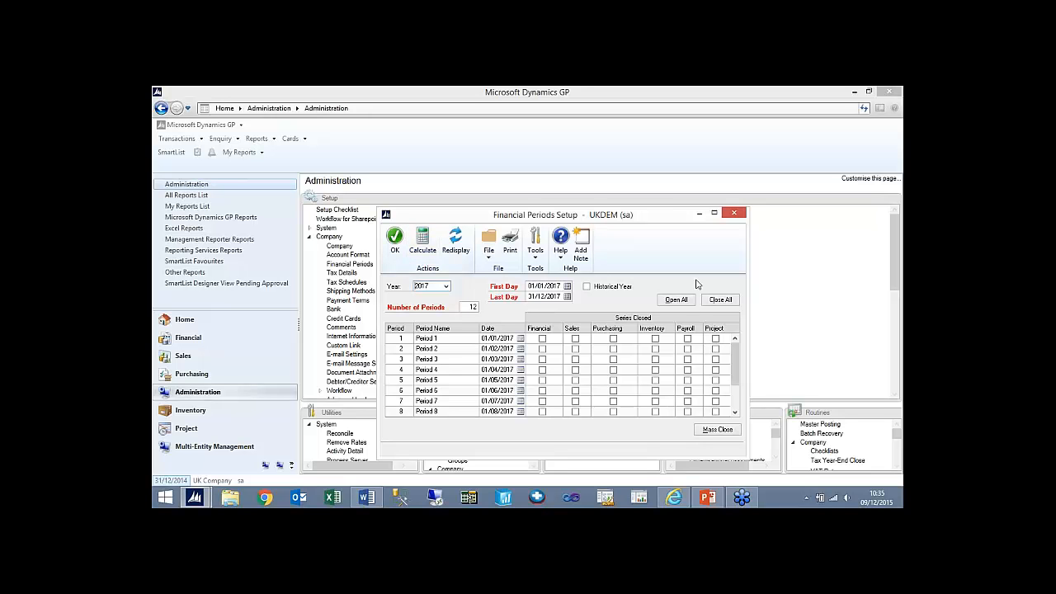
- Close all 2017 periods, reopen Period 1 for the Financial, Sales and Purchasing series, and save the setup
click(726, 300)
click(542, 338)
click(575, 339)
click(613, 339)
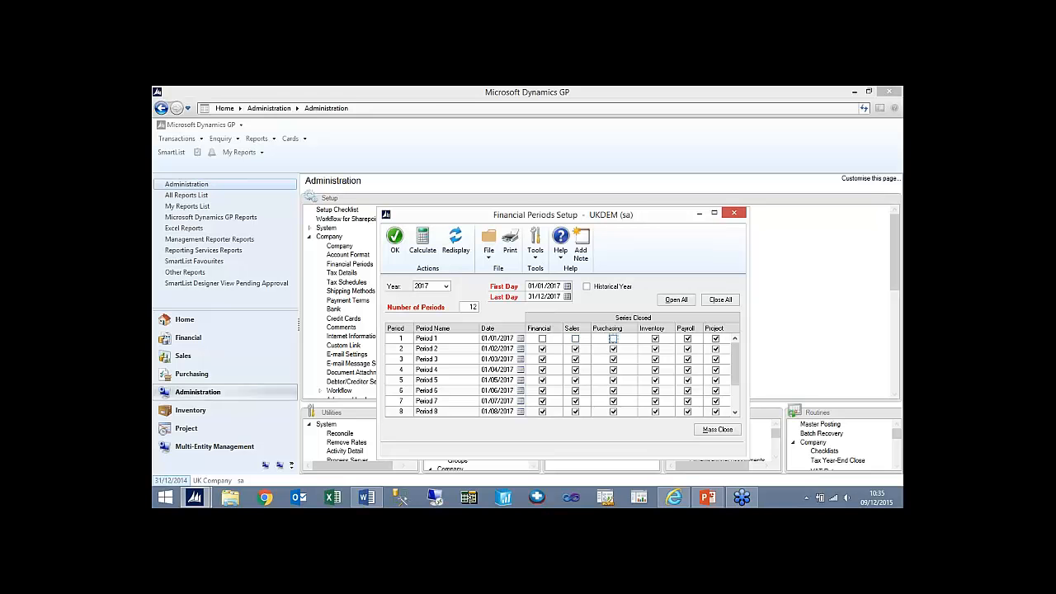
click(396, 247)
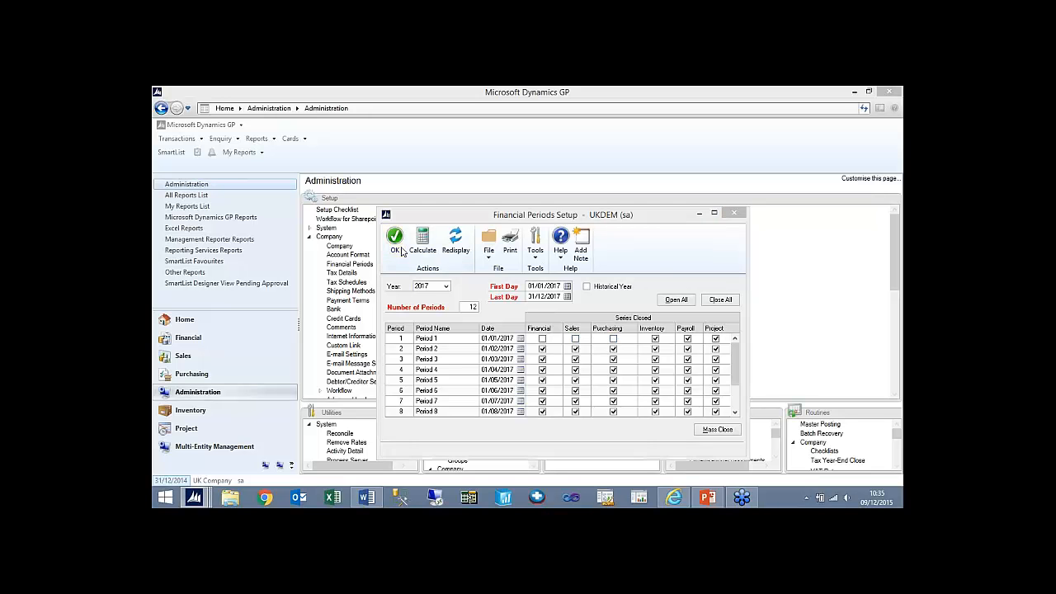
click(527, 323)
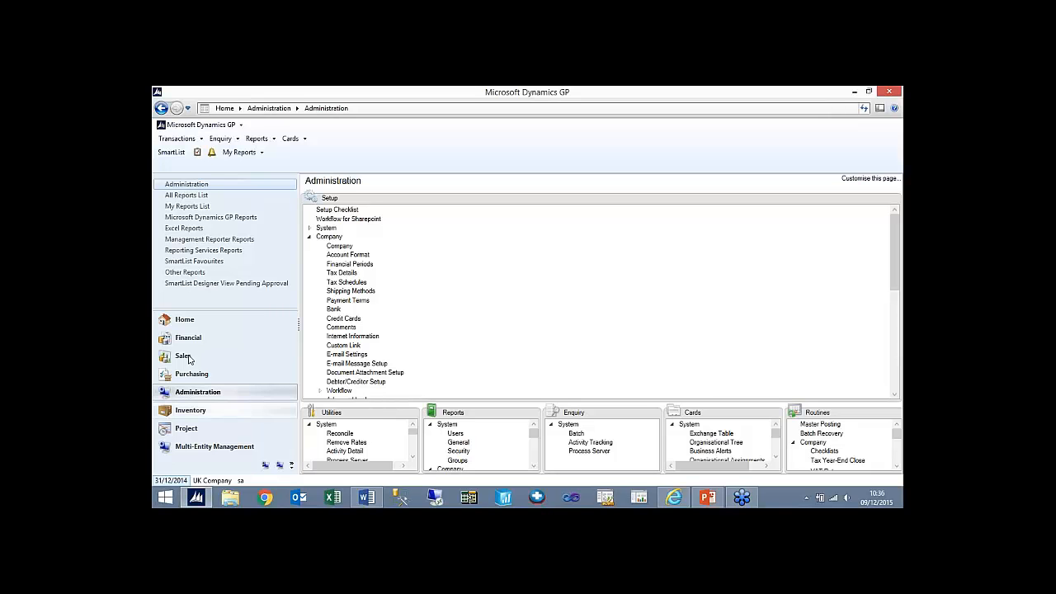
- Open the General Ledger setup and look through the accounts lookup for a retained earnings account
click(211, 340)
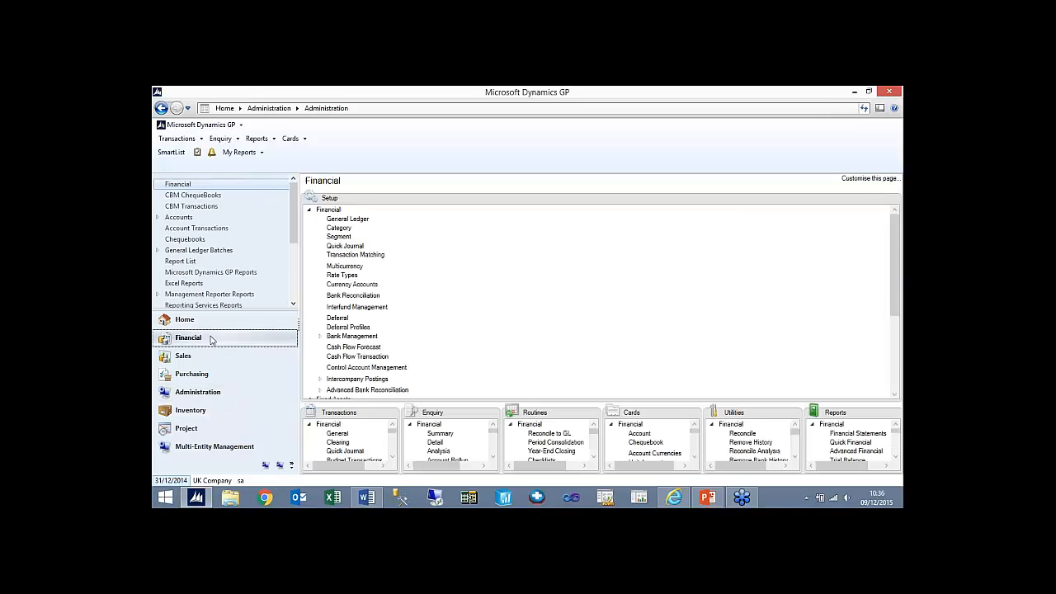
click(348, 219)
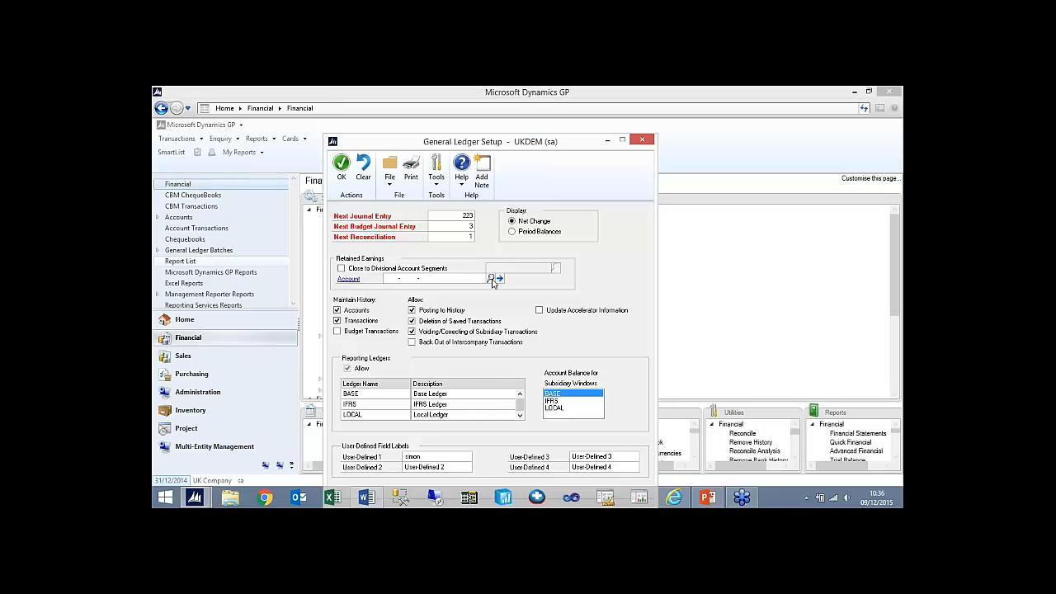
click(493, 279)
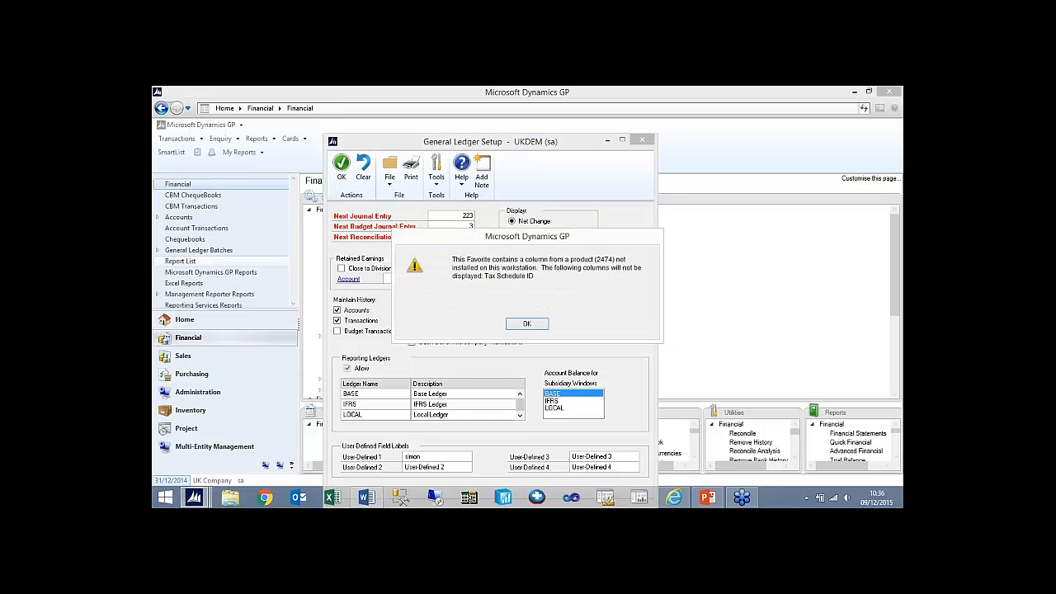
click(522, 323)
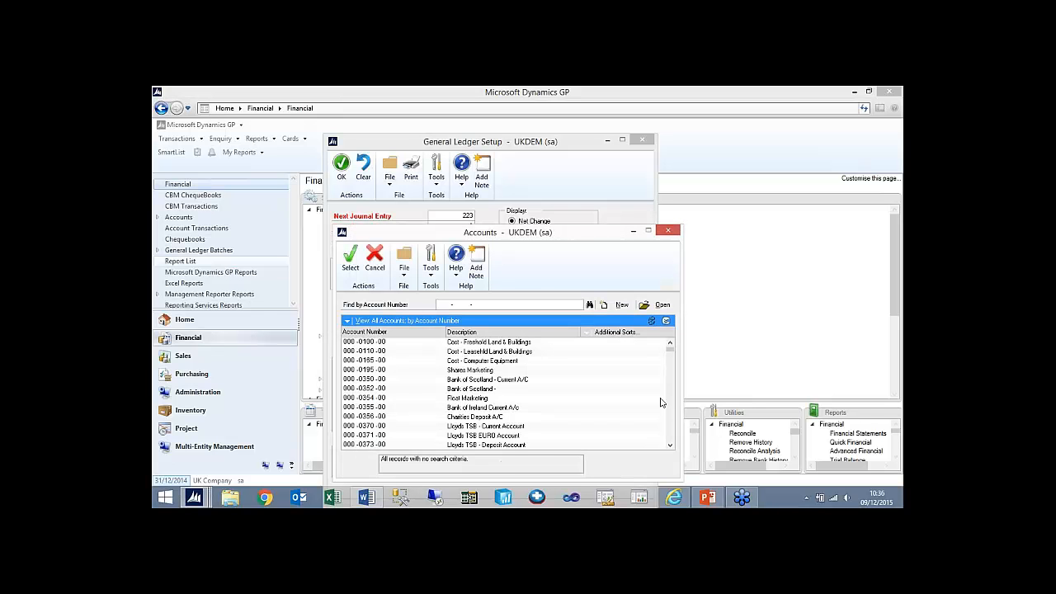
click(670, 446)
click(670, 446)
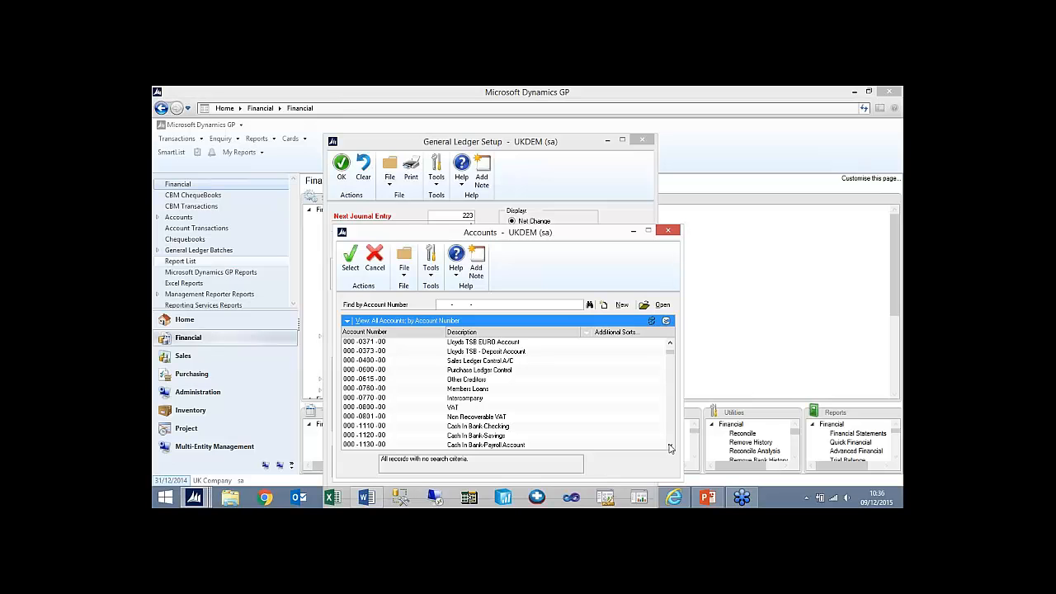
click(669, 446)
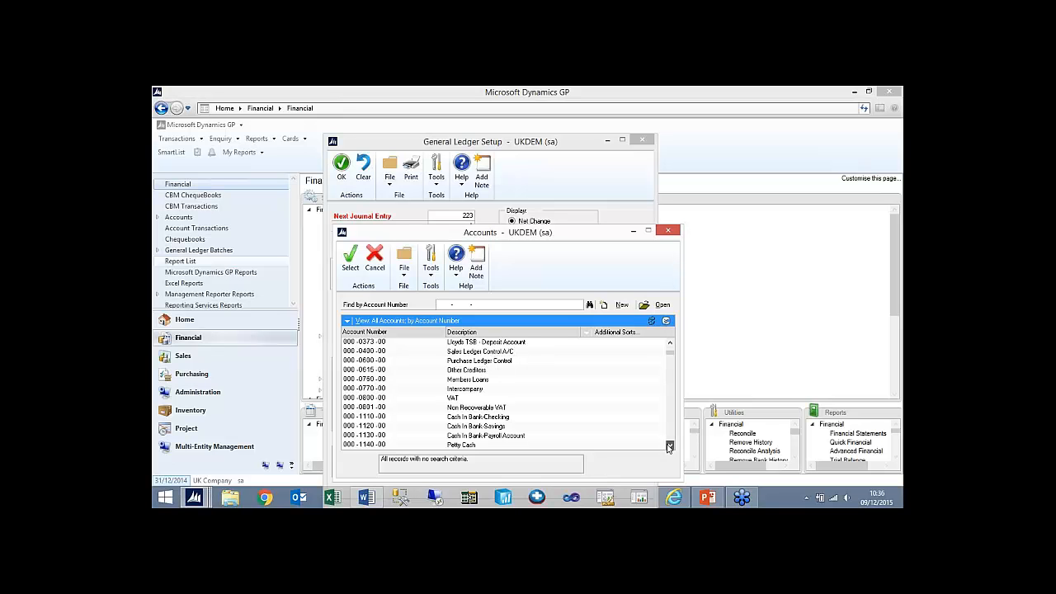
click(669, 446)
click(669, 447)
click(669, 446)
click(669, 446)
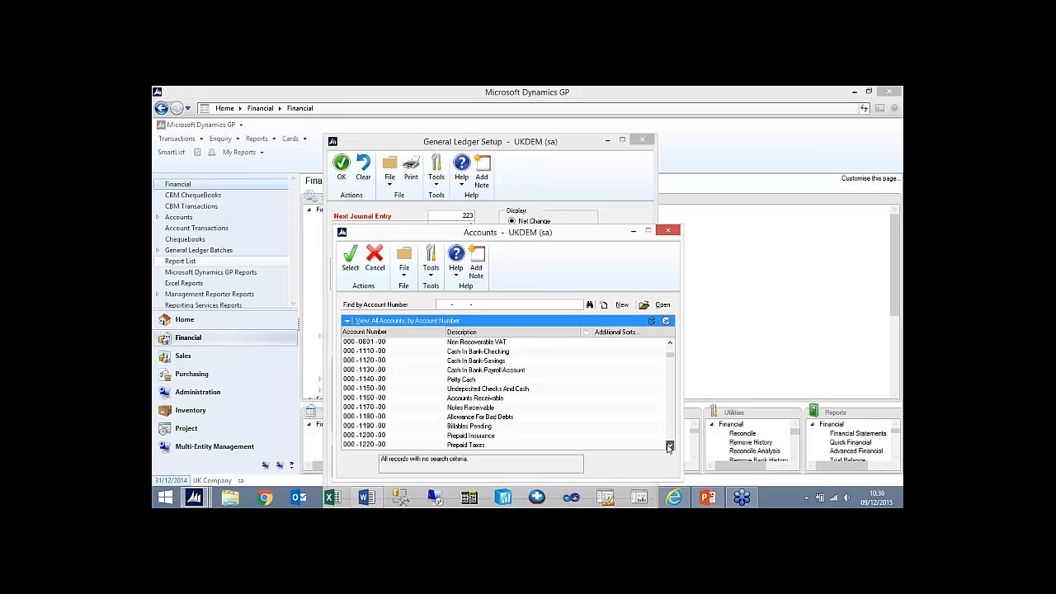
click(669, 446)
click(669, 446)
click(669, 446)
click(669, 446)
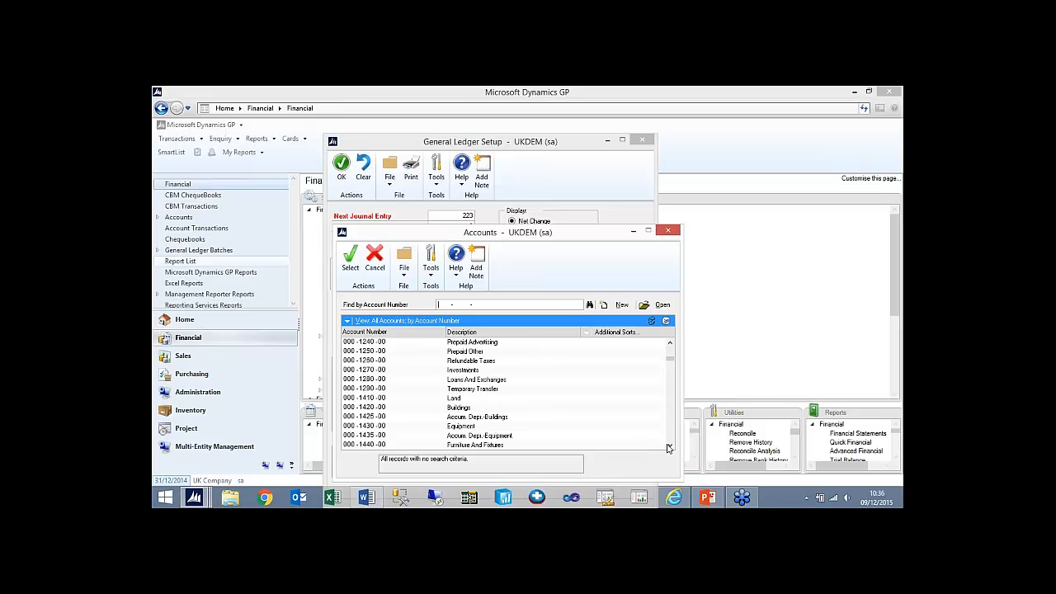
click(672, 357)
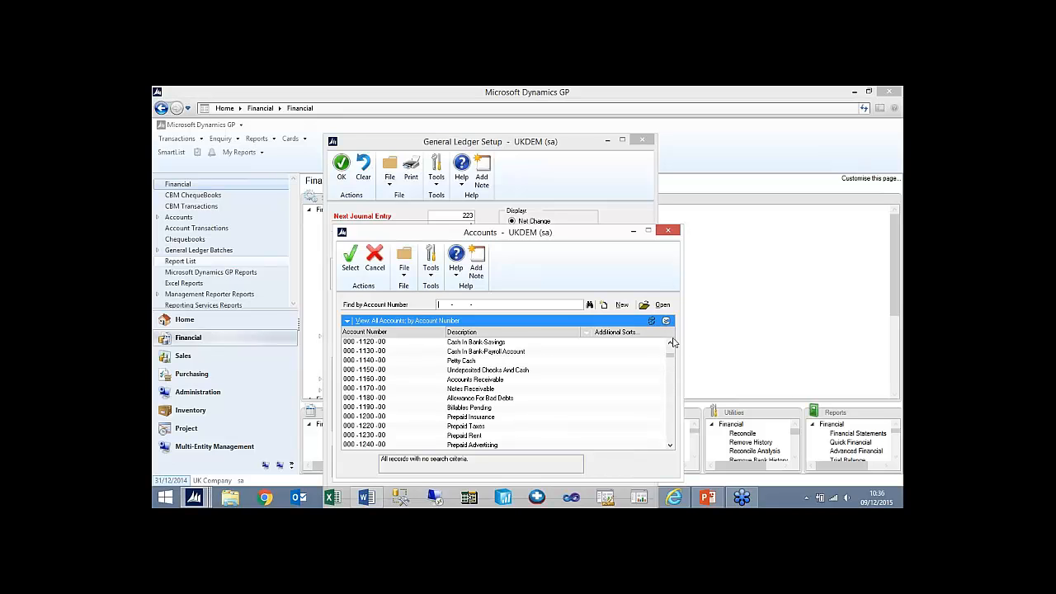
click(668, 231)
- Enter 000-9999-01 as the retained earnings account and add it as a new posting account
text(000 -9999 -)
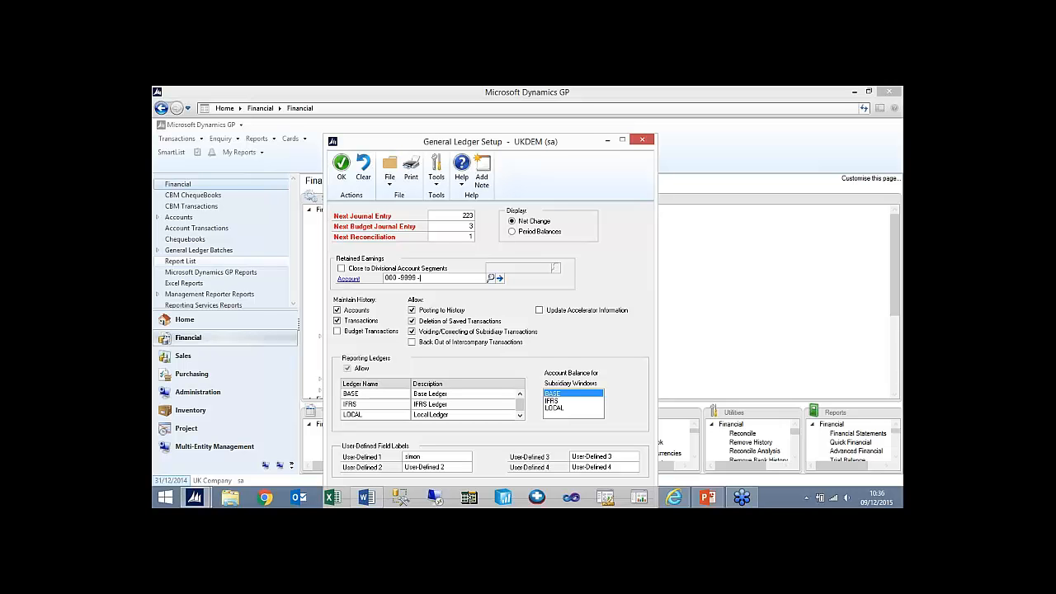
text(99)
key(Tab)
click(423, 278)
key(Tab)
key(Return)
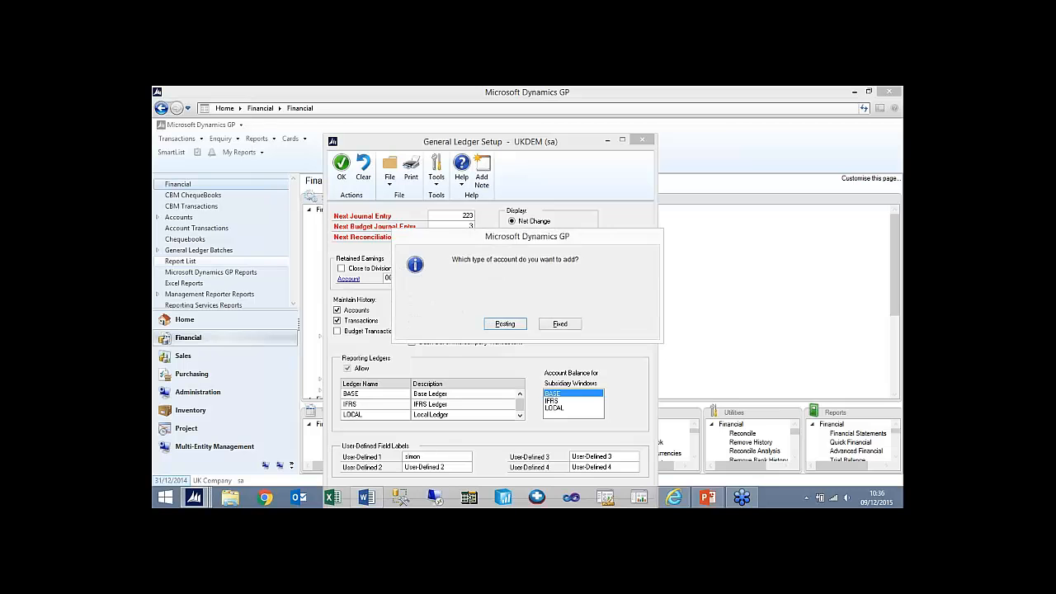
key(Return)
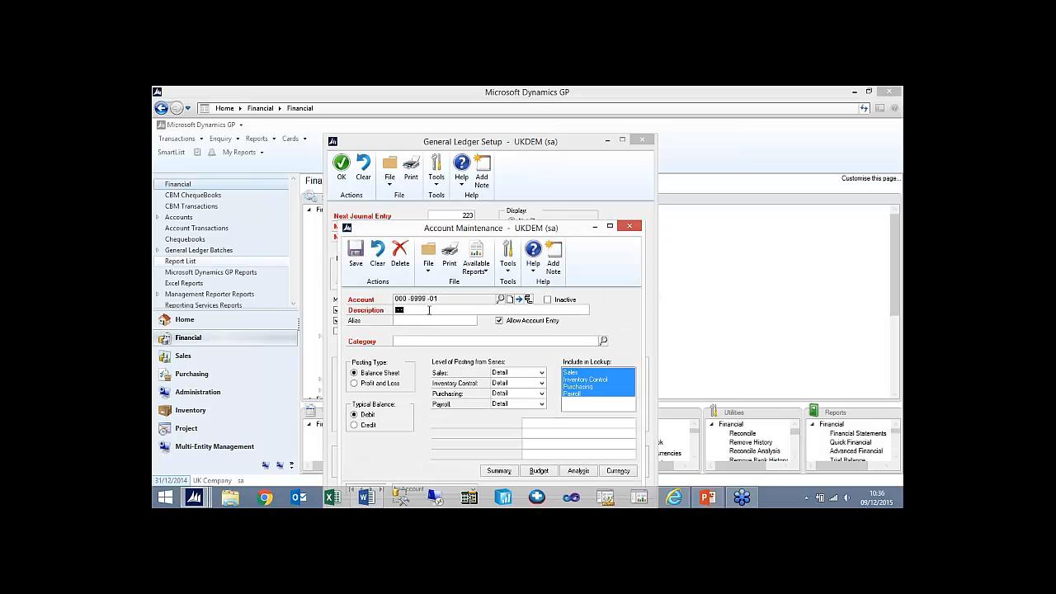
- Describe the new account as "Retained Earnings/ Profit loss", assign the Balance Sheet category, save it and close account maintenance
click(429, 310)
text(Retained Earnings/ Profit loss)
click(414, 341)
key(ctrl+l)
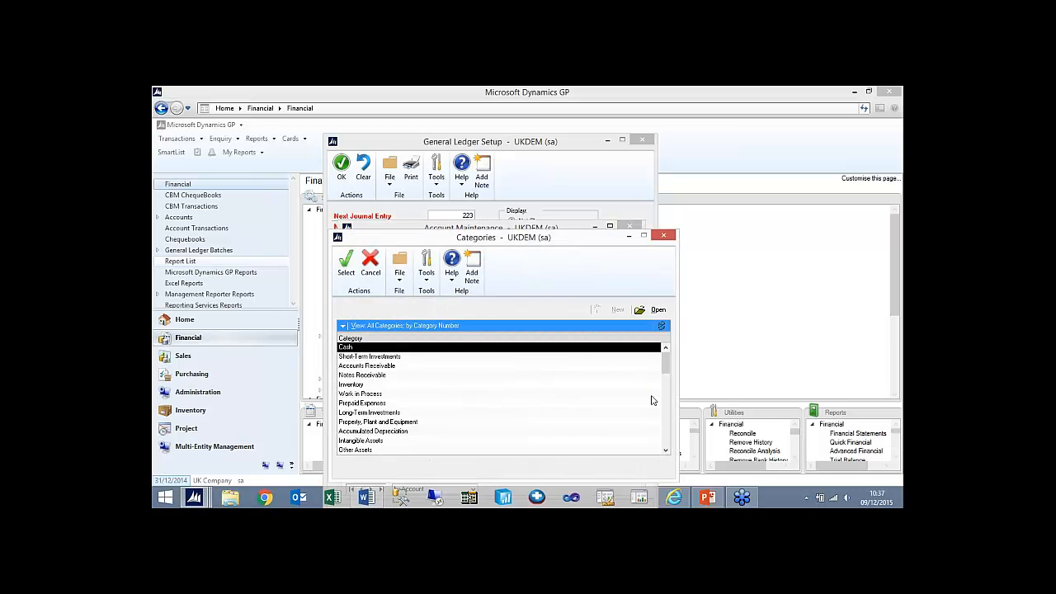
drag(668, 366, 667, 444)
double_click(407, 435)
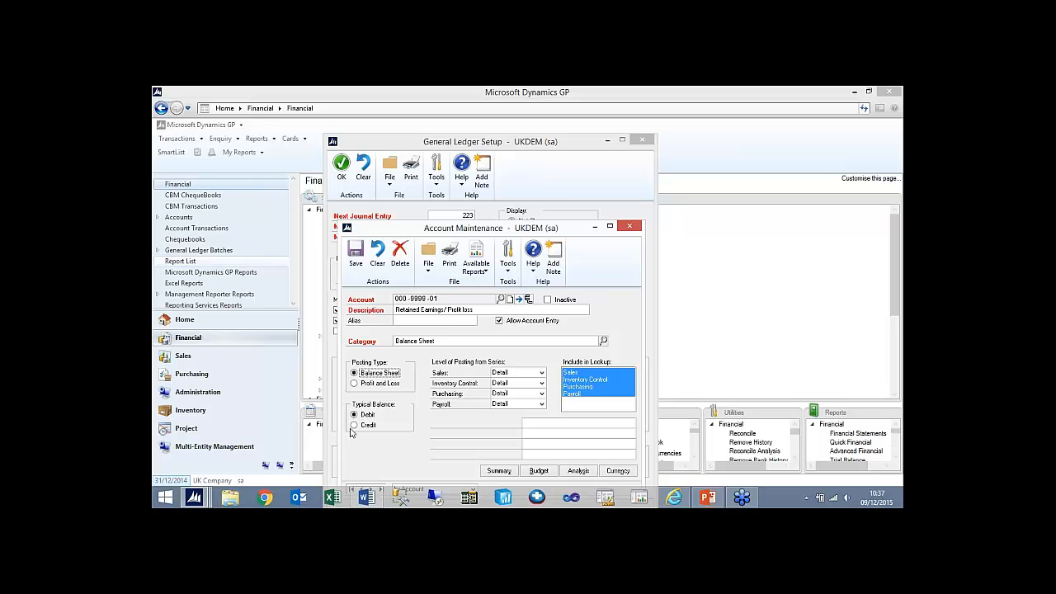
click(360, 259)
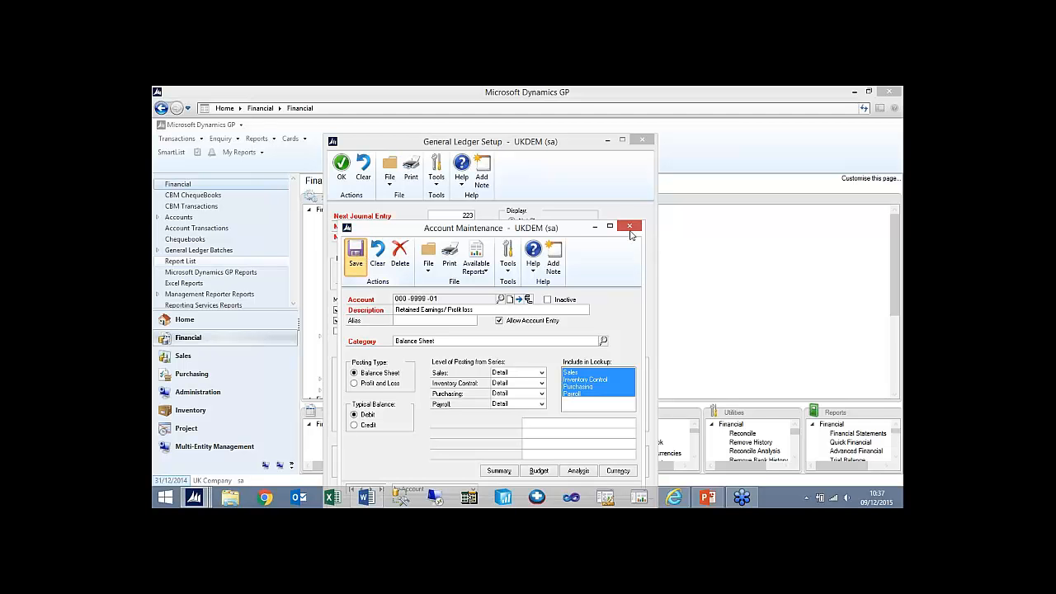
click(371, 263)
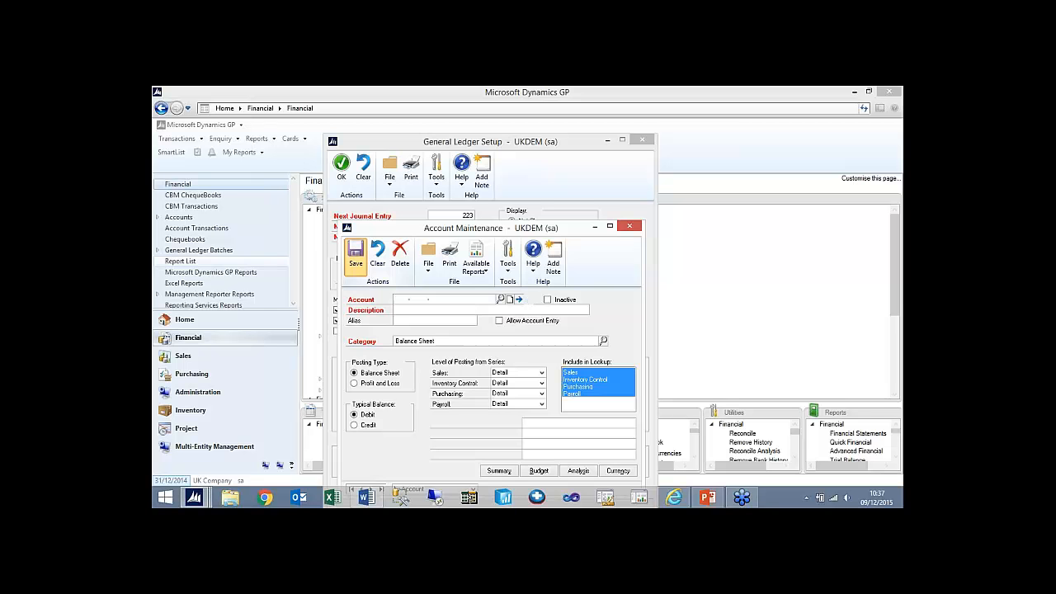
click(629, 226)
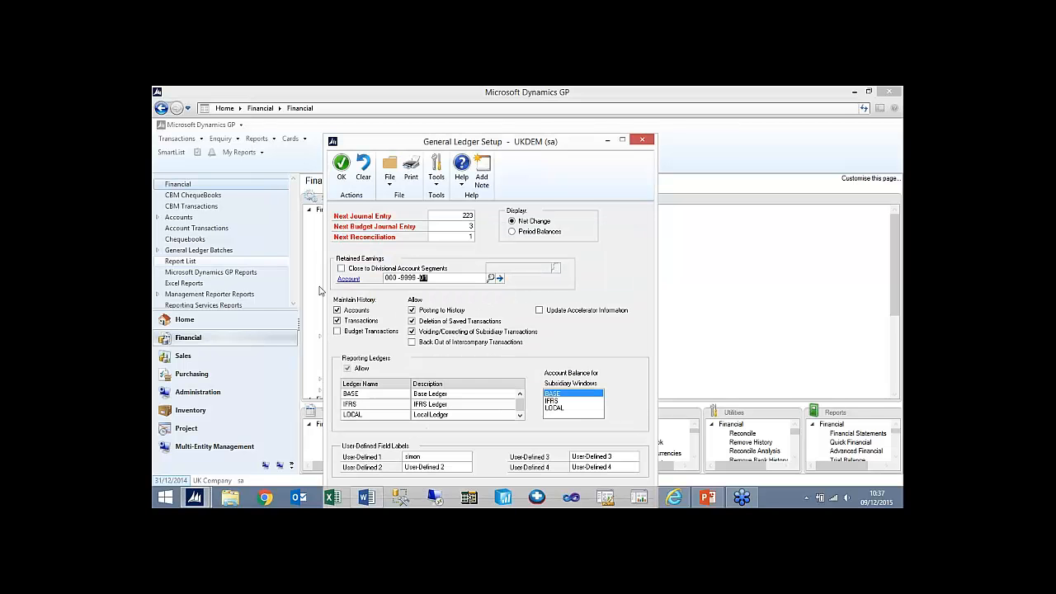
- Try closing retained earnings to divisional account segments using the Cost Centre segment, then turn the option off
key(Tab)
click(343, 271)
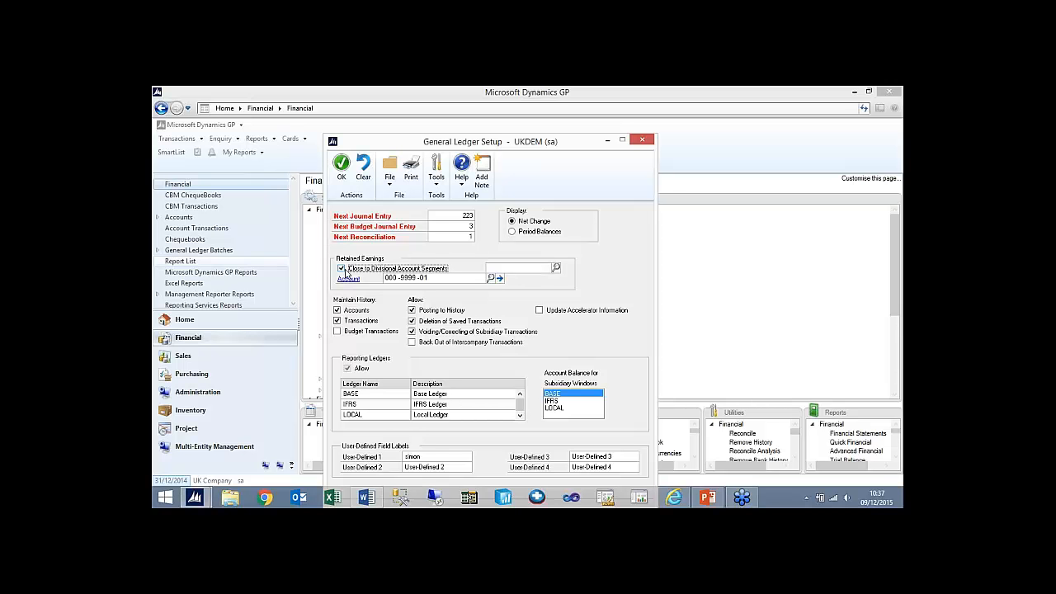
click(556, 270)
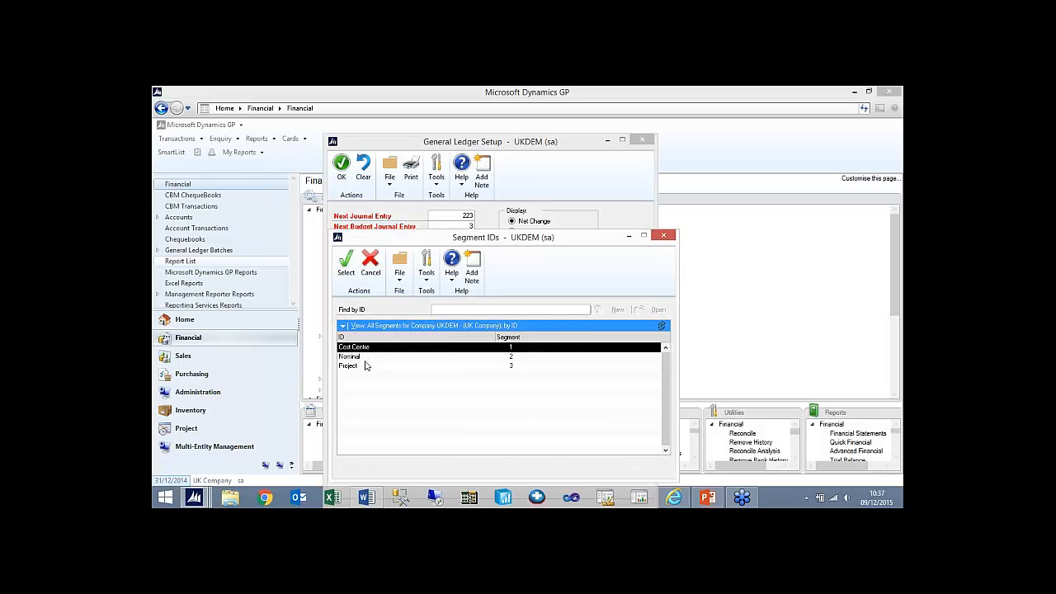
double_click(379, 349)
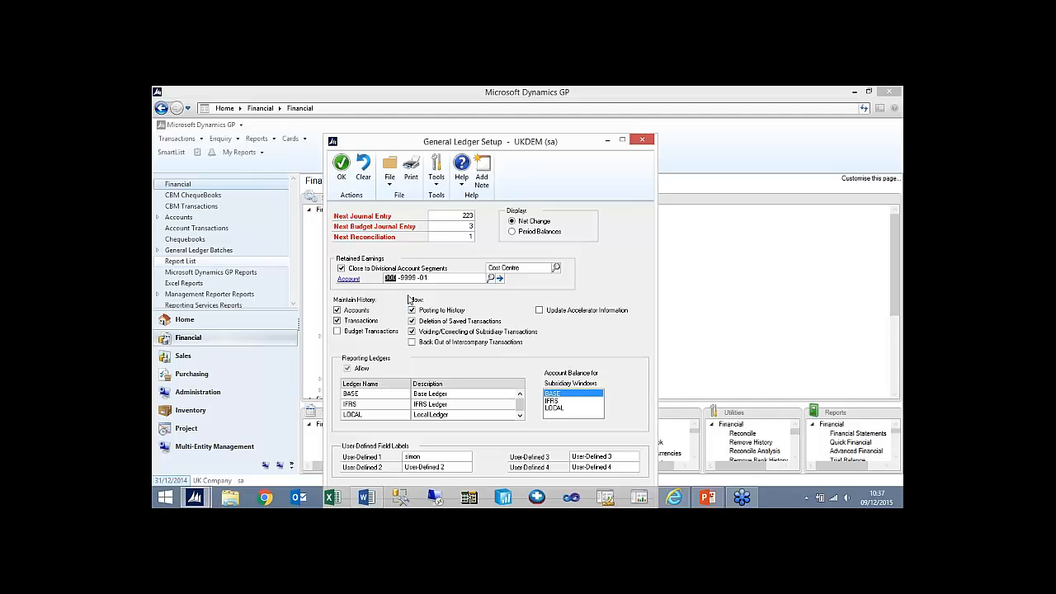
click(341, 269)
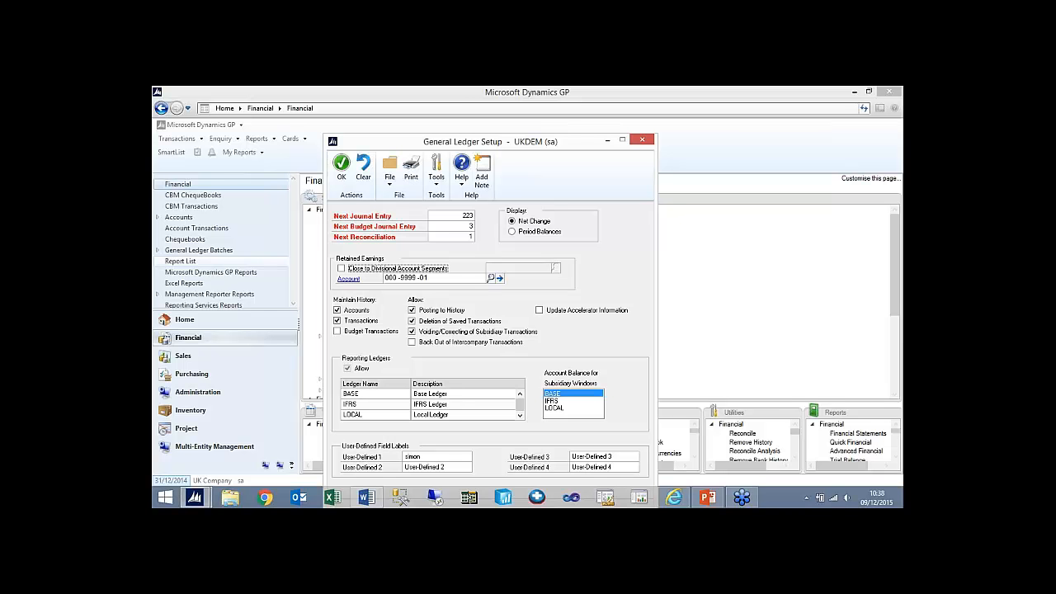
- Save and close the General Ledger setup
click(343, 167)
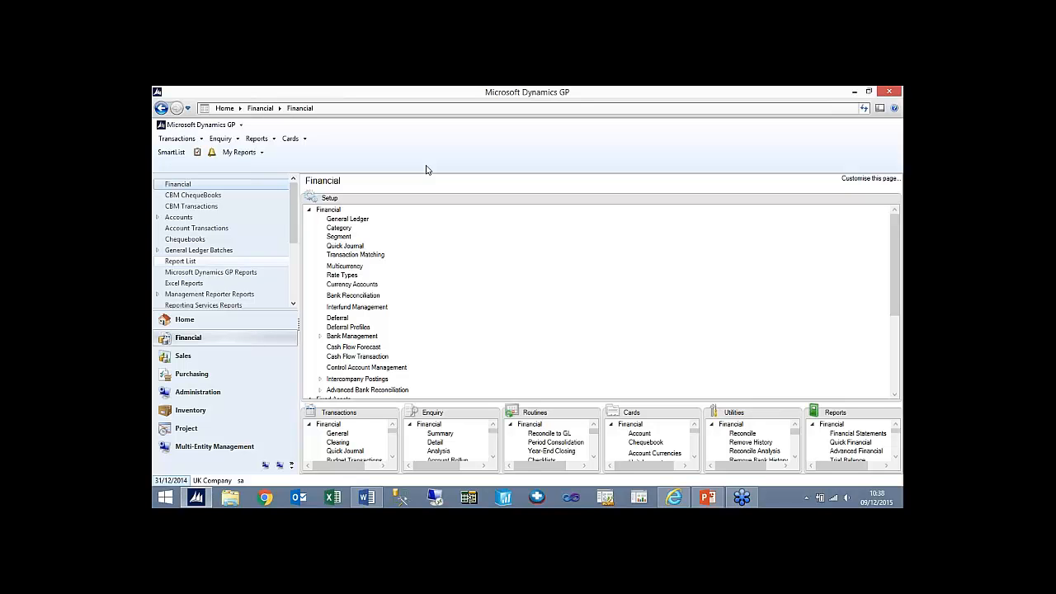
- Open the Check Links maintenance utility, choose the Financial series and add all of its logical tables to the selection
click(216, 393)
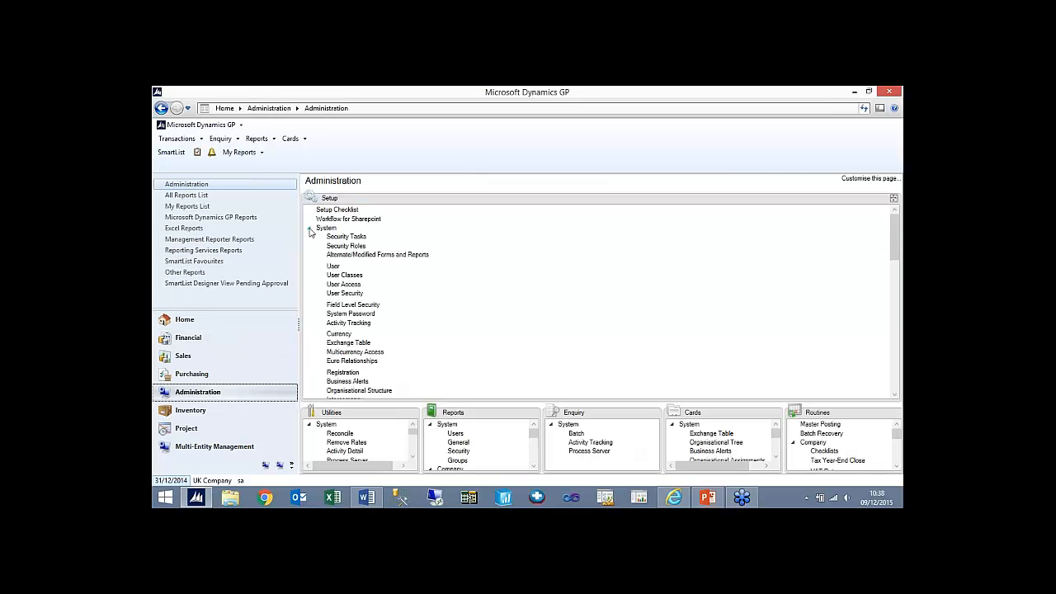
click(199, 126)
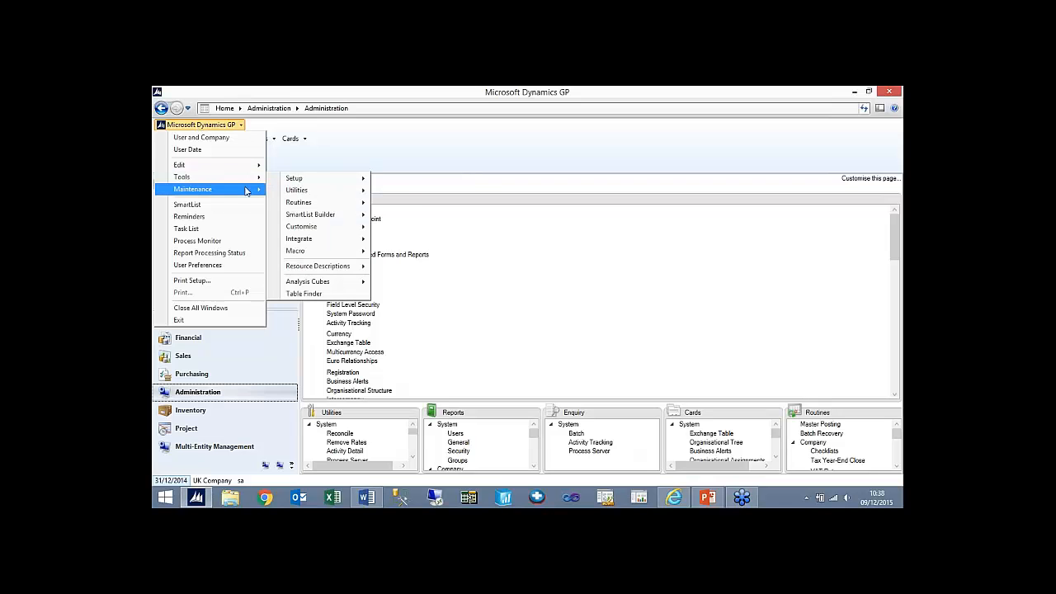
mouse_move(222, 194)
click(338, 190)
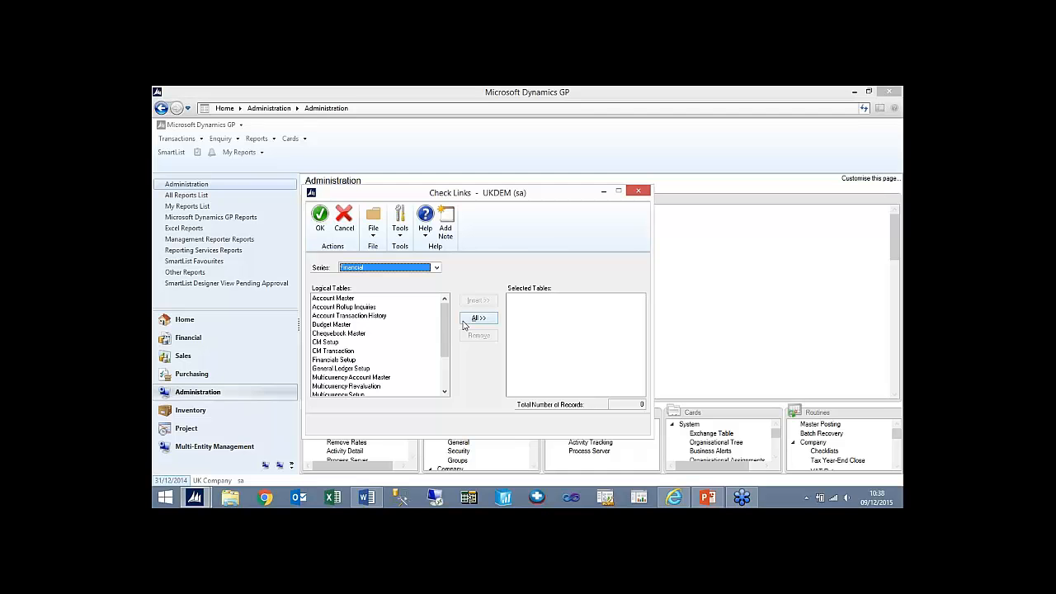
click(436, 270)
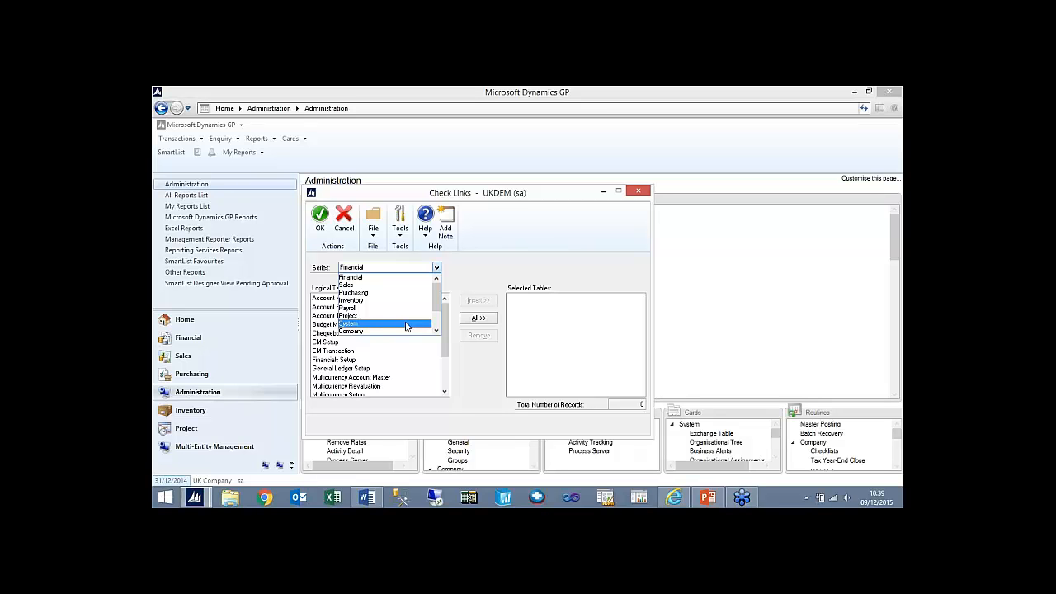
click(405, 278)
click(478, 319)
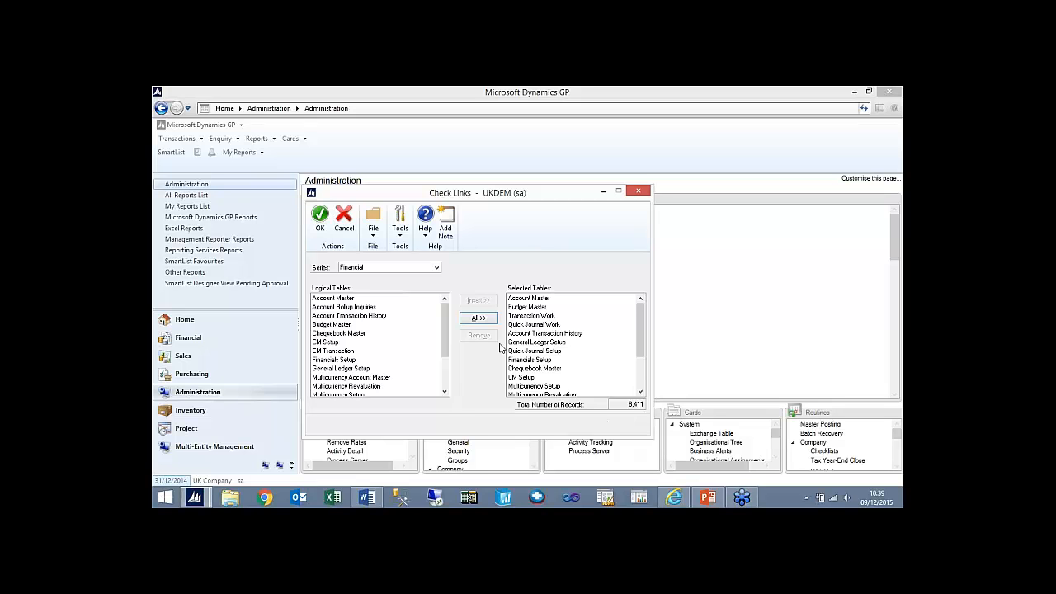
- Send the link check's error log to the screen and a desktop text file named "GL checklink 2014 ye" instead of the printer
click(320, 216)
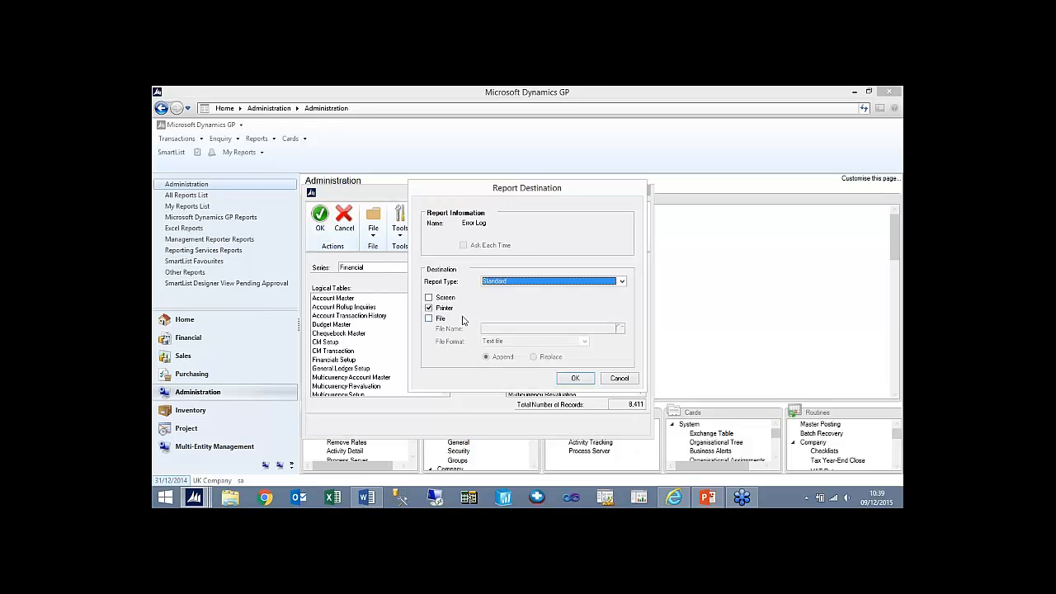
click(428, 297)
click(428, 307)
click(429, 319)
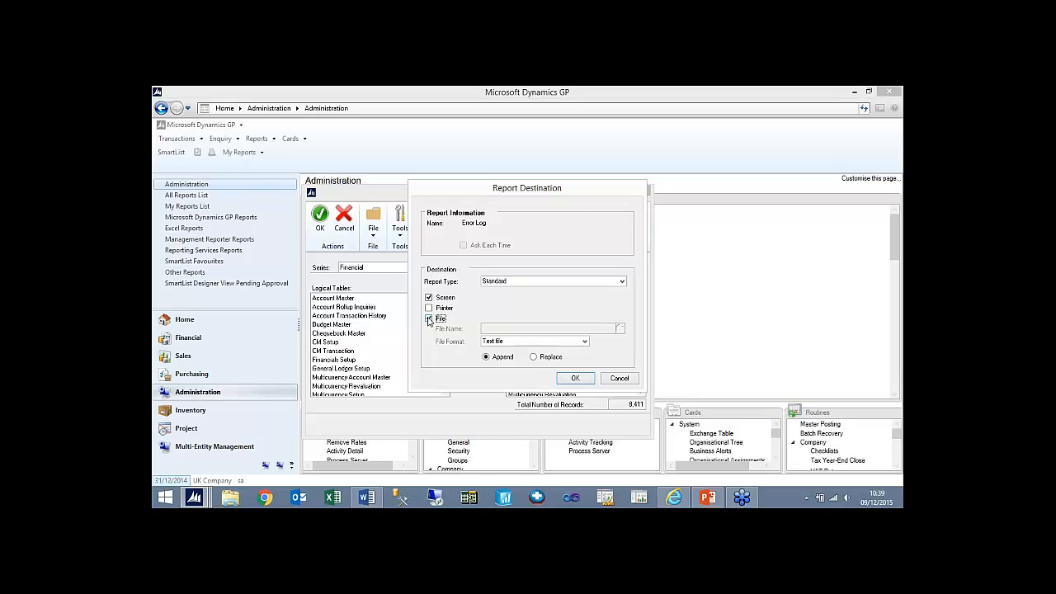
click(619, 328)
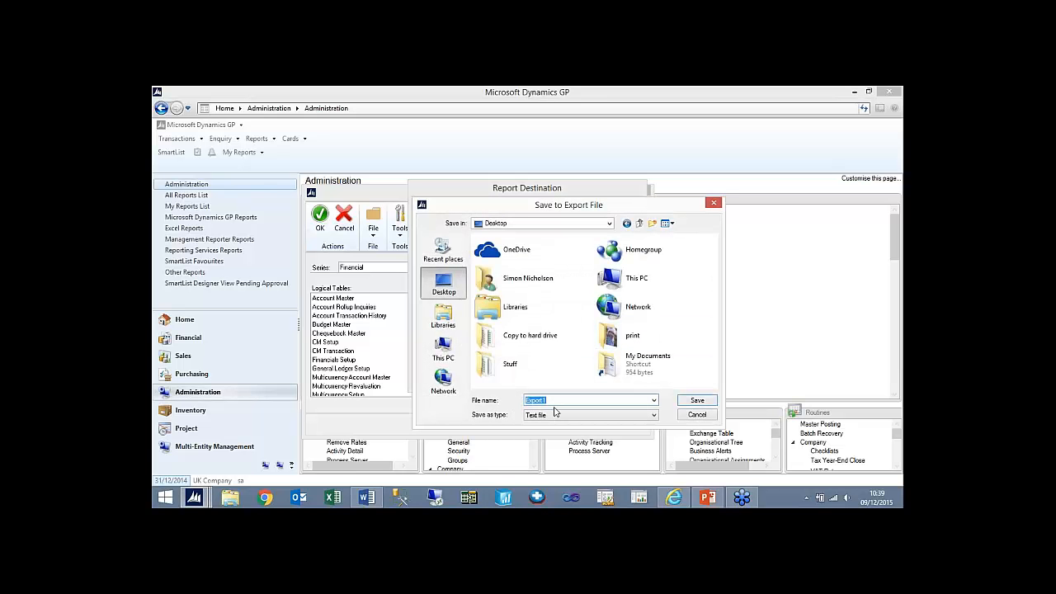
text(GL checklink 2014 ye)
click(697, 401)
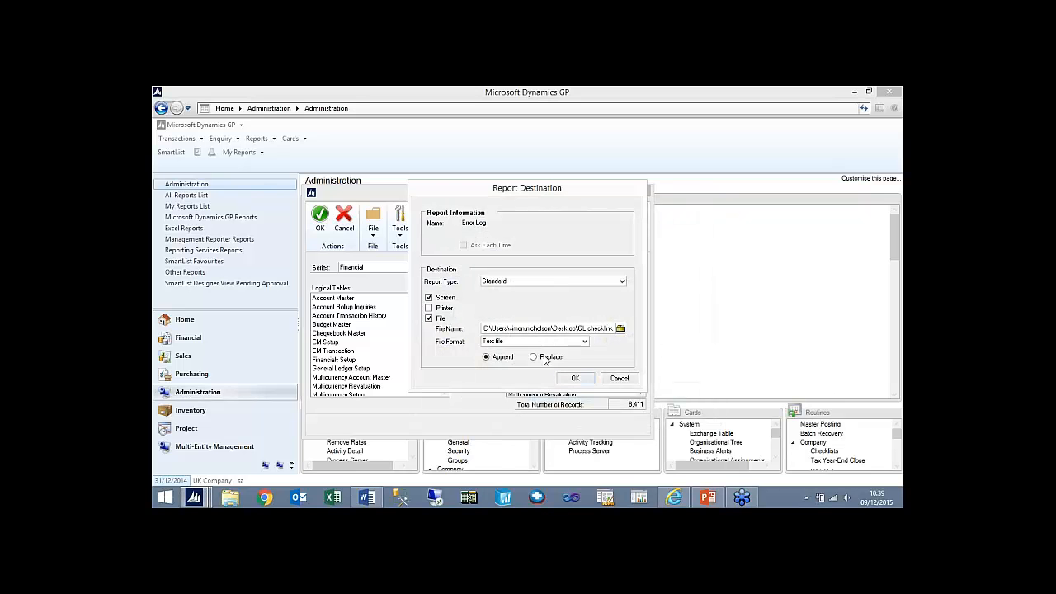
- Set the log file to Replace, run the link check, and look through the error report before closing it
click(544, 358)
click(575, 379)
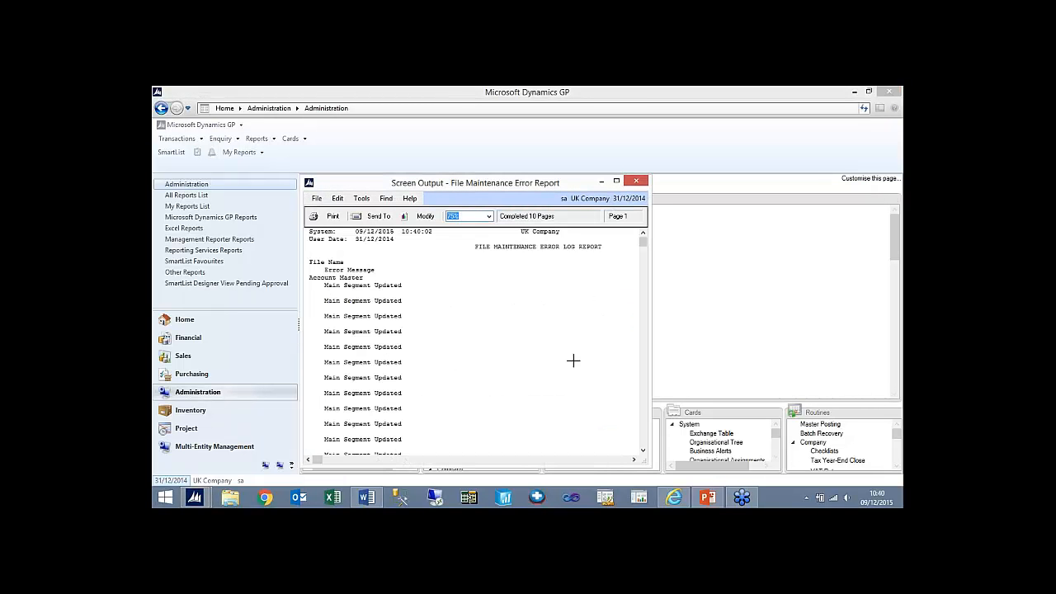
drag(645, 240, 645, 287)
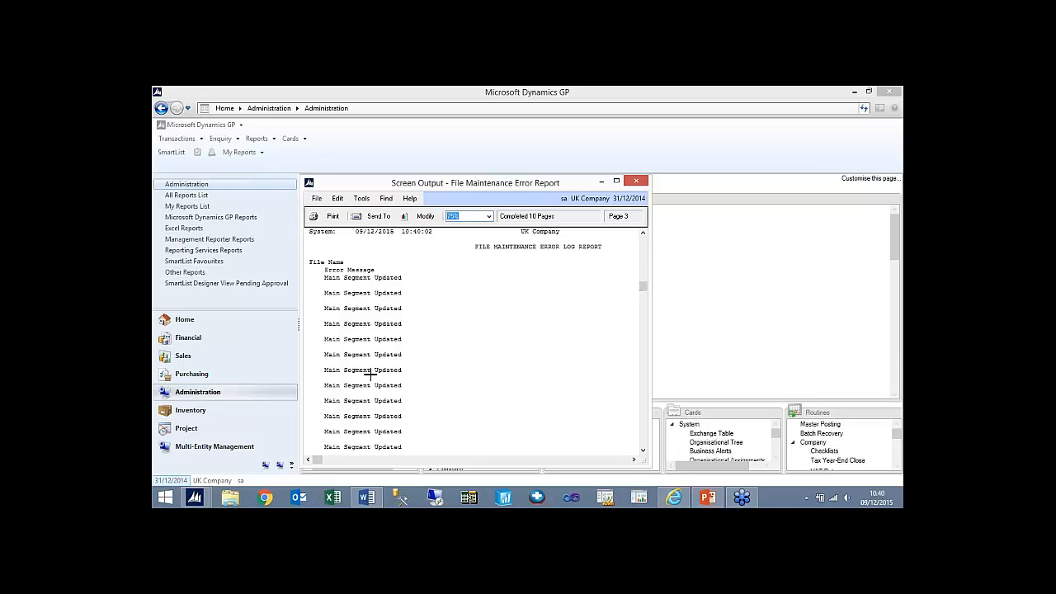
click(637, 182)
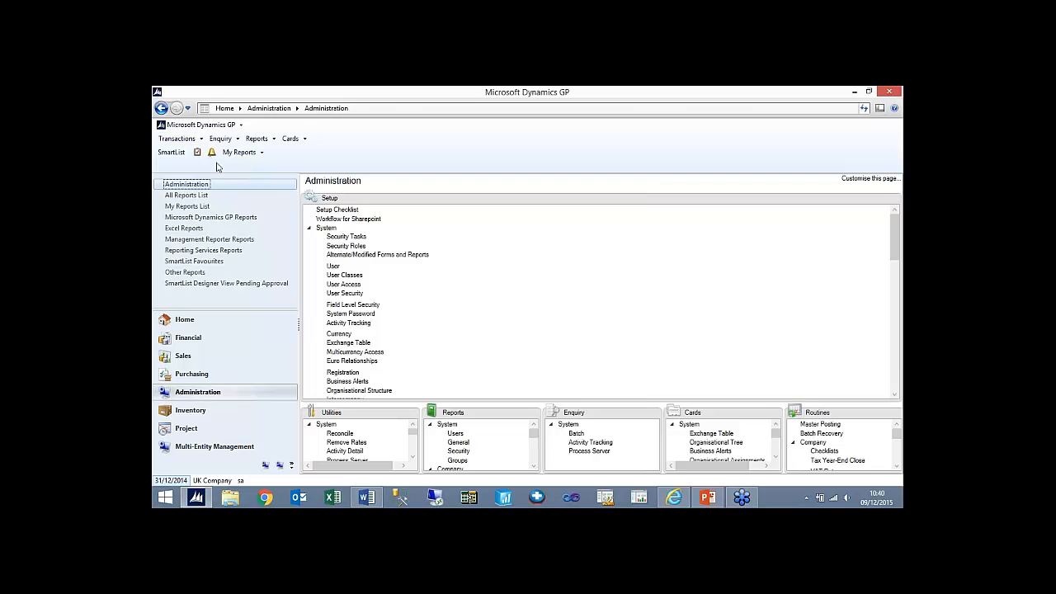
- Reconcile the open year 2014 with the Financial reconcile utility and close its window
click(211, 338)
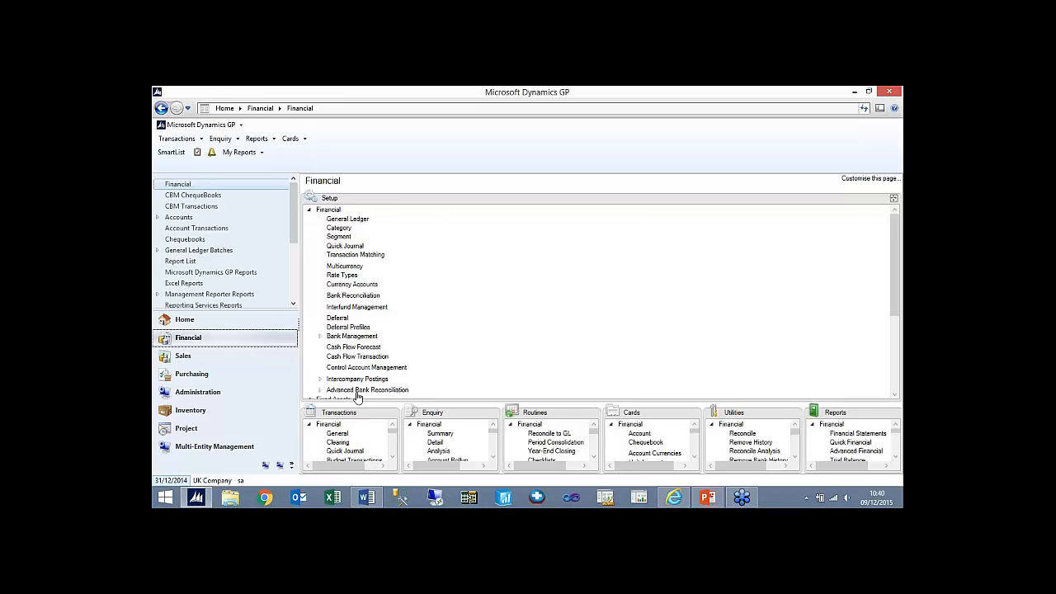
click(795, 414)
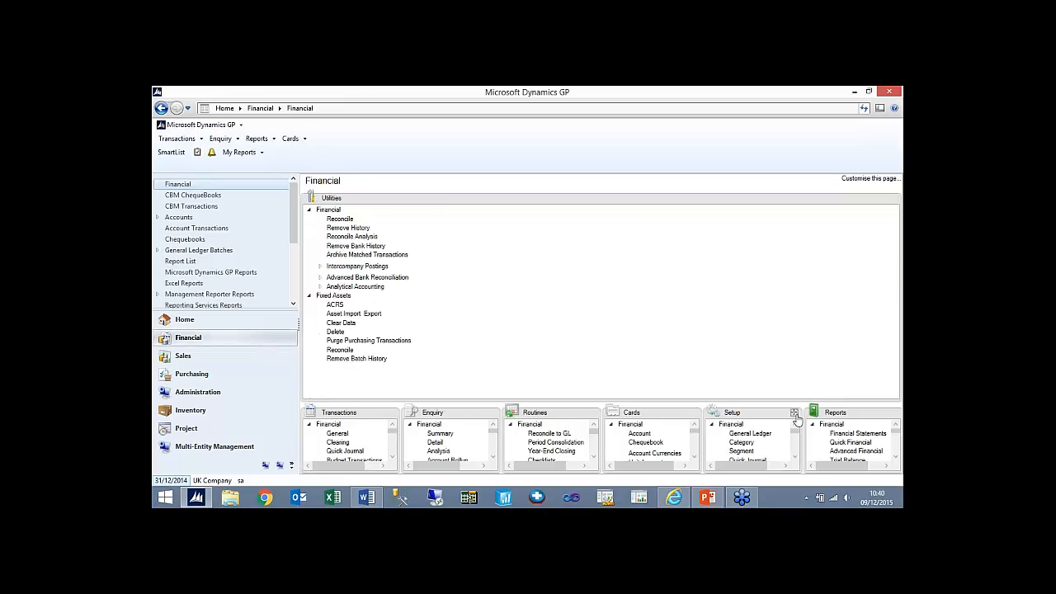
click(340, 218)
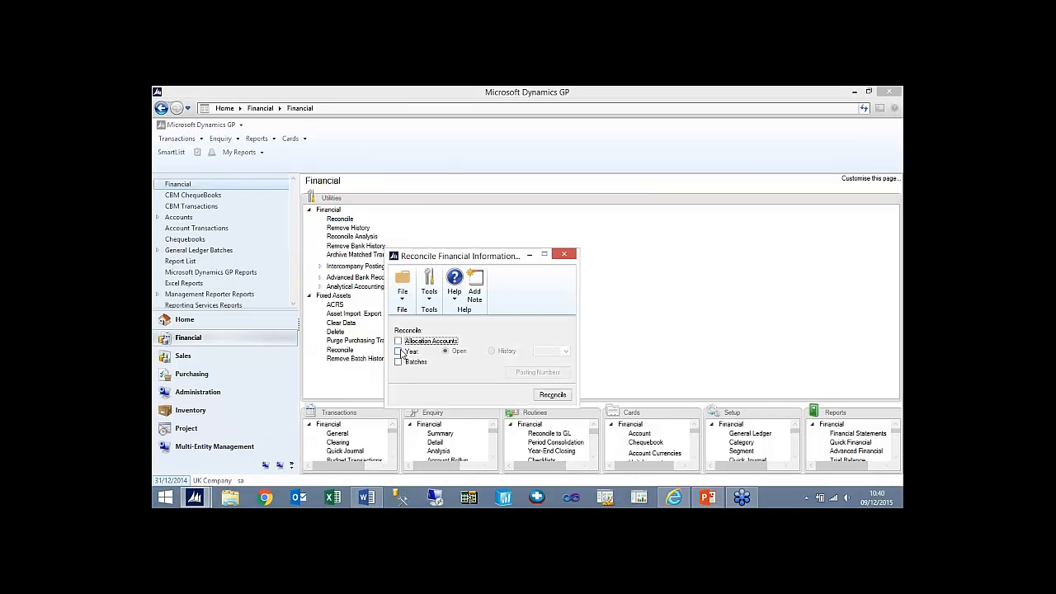
click(399, 351)
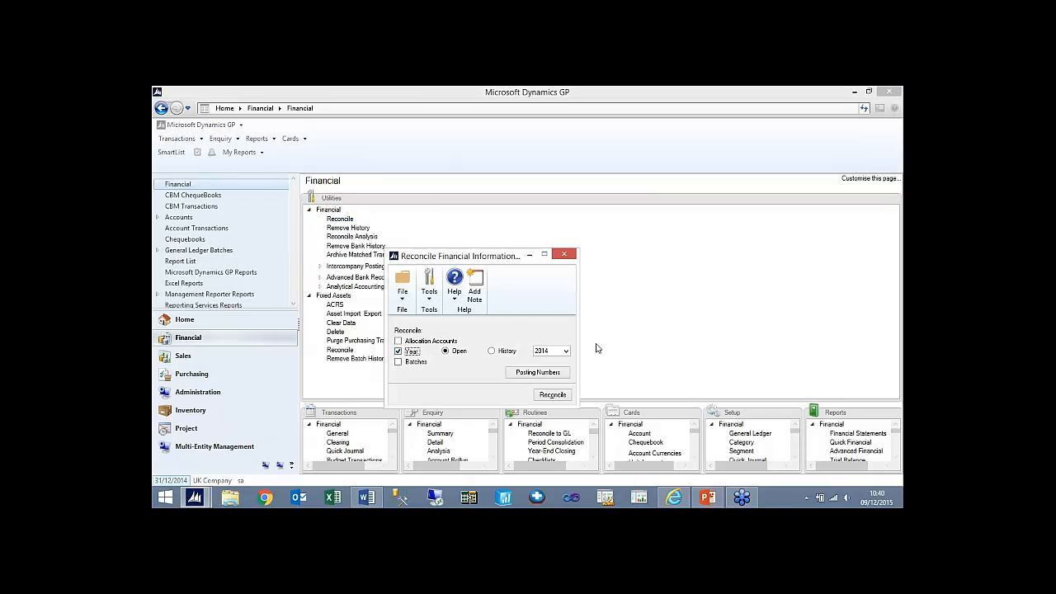
click(553, 396)
click(566, 255)
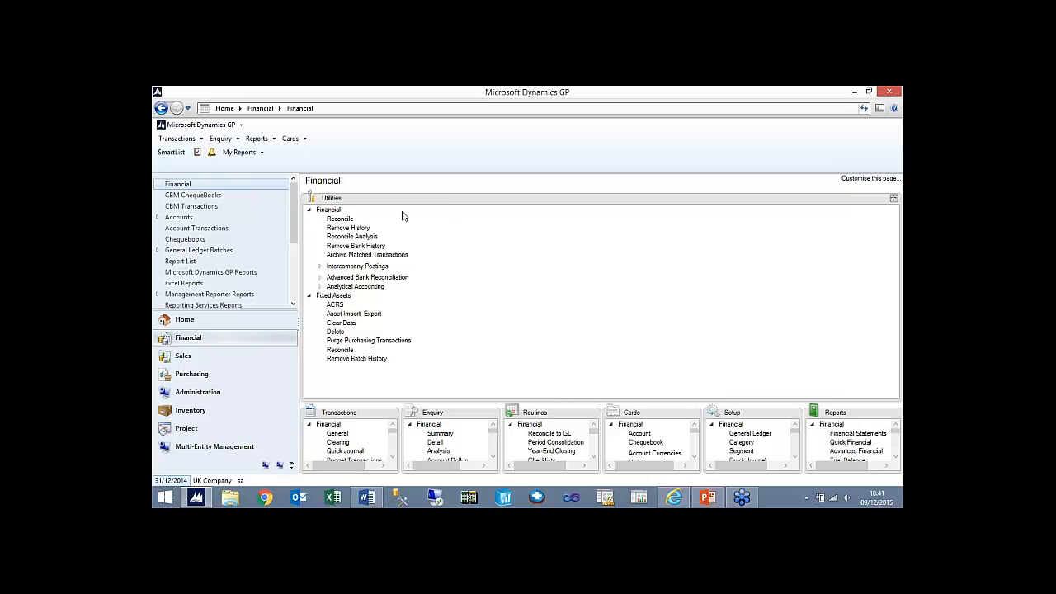
- Open SmartList and display the Accounts list in the Financial series
click(170, 154)
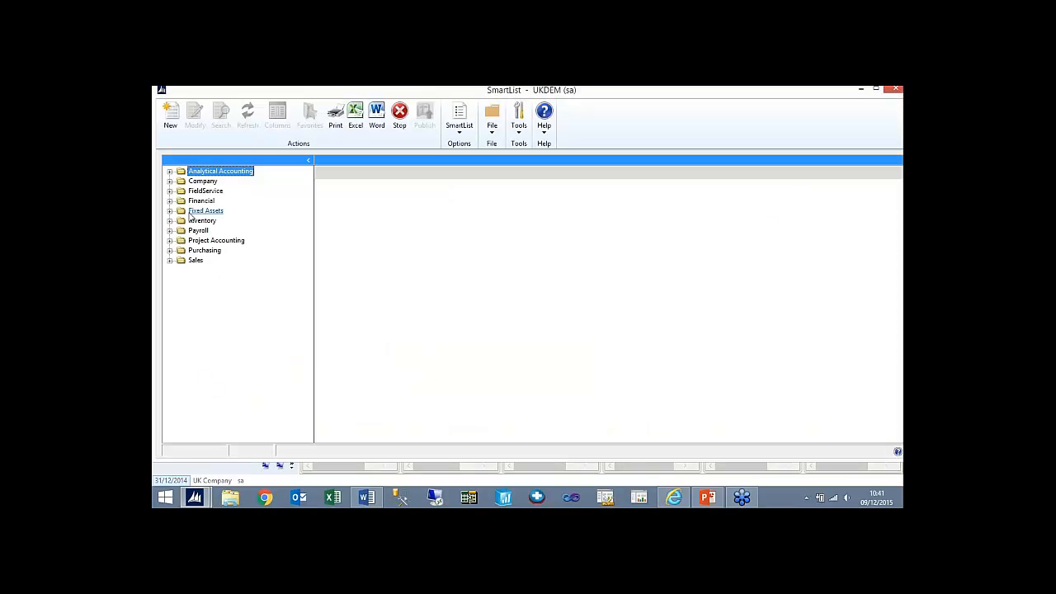
click(170, 201)
click(206, 240)
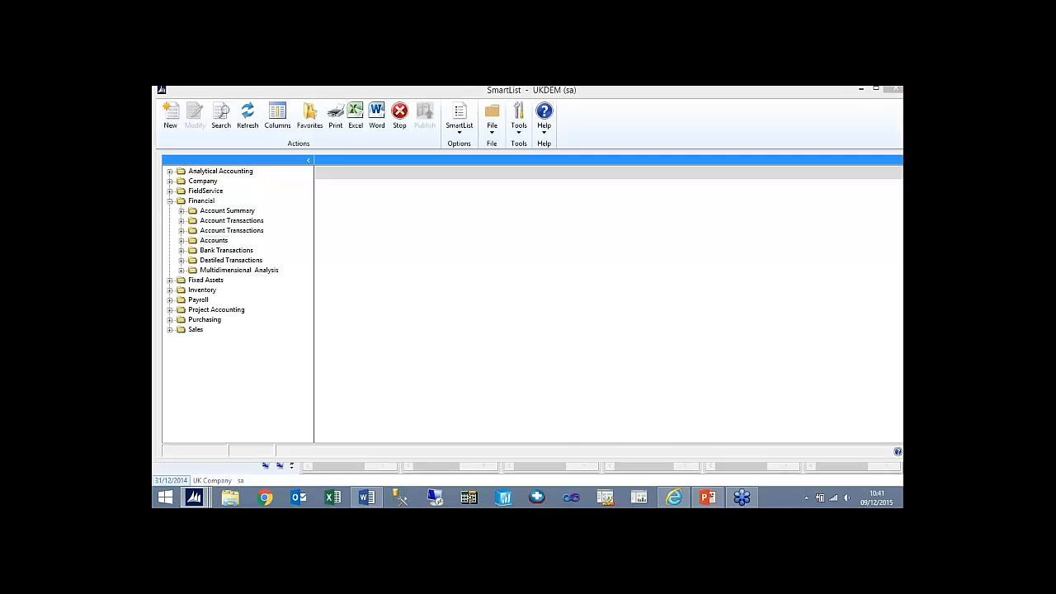
click(526, 324)
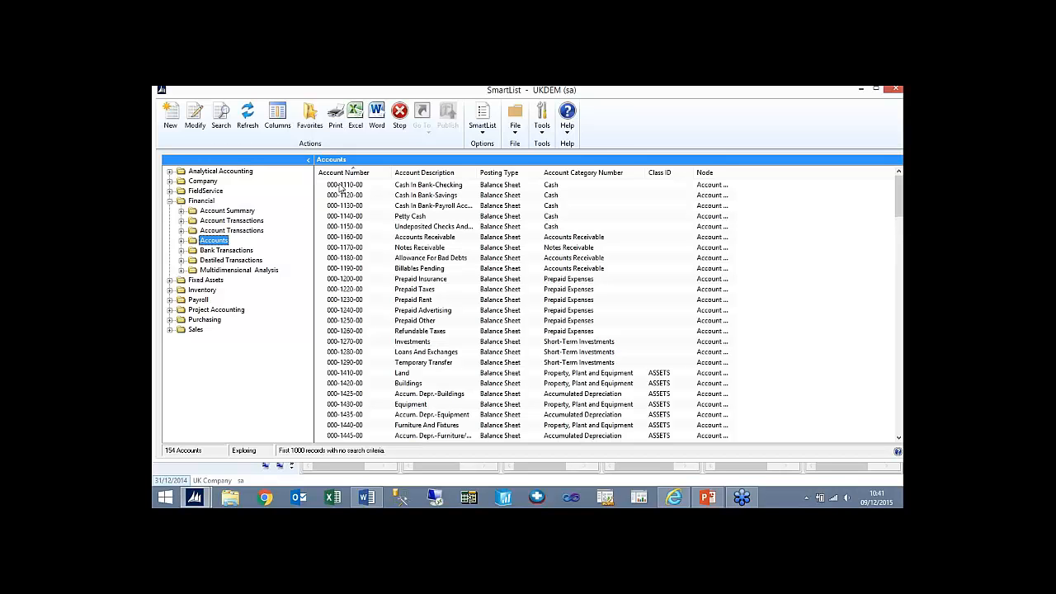
click(341, 189)
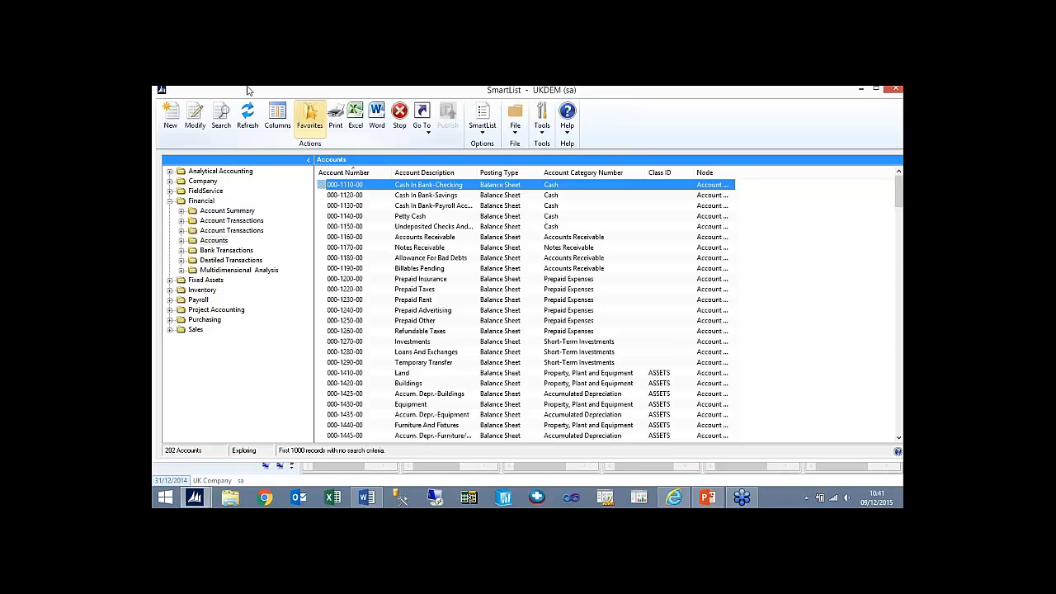
- Start an account search whose first definition requires Cost Centre to be equal to 000
click(222, 122)
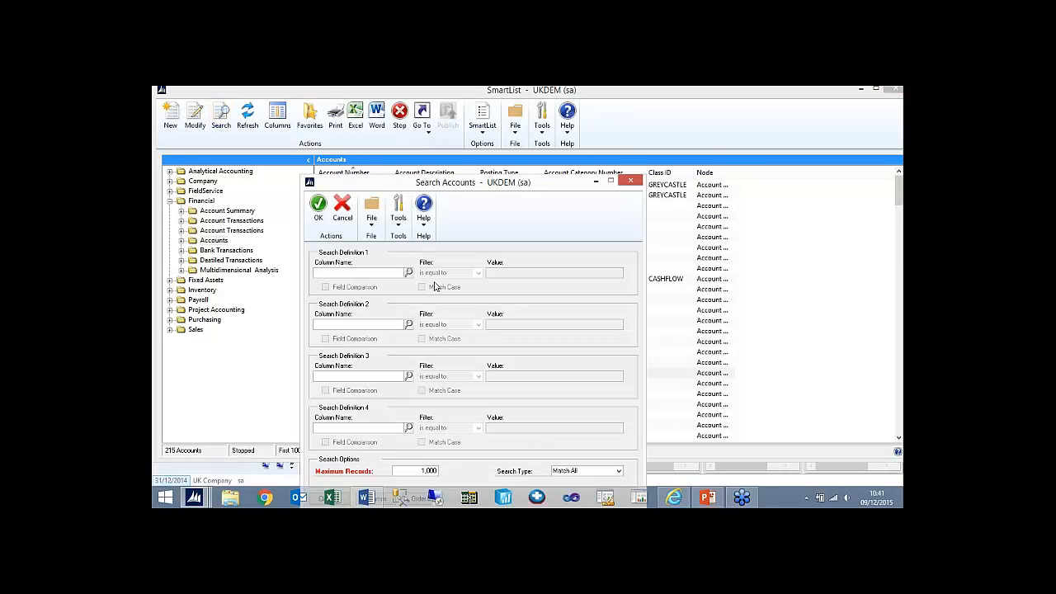
click(408, 273)
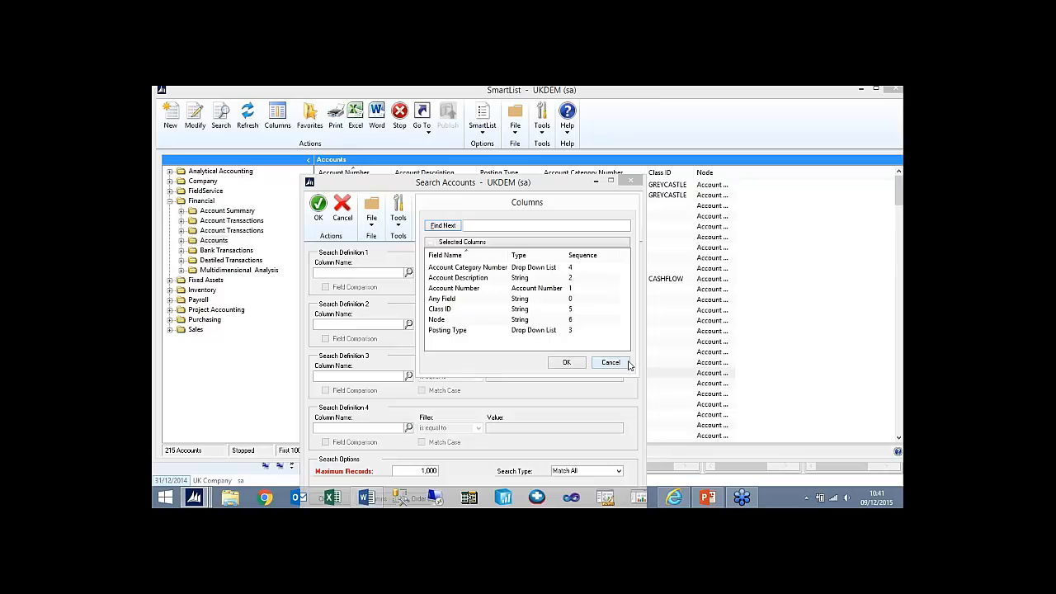
click(462, 242)
click(450, 267)
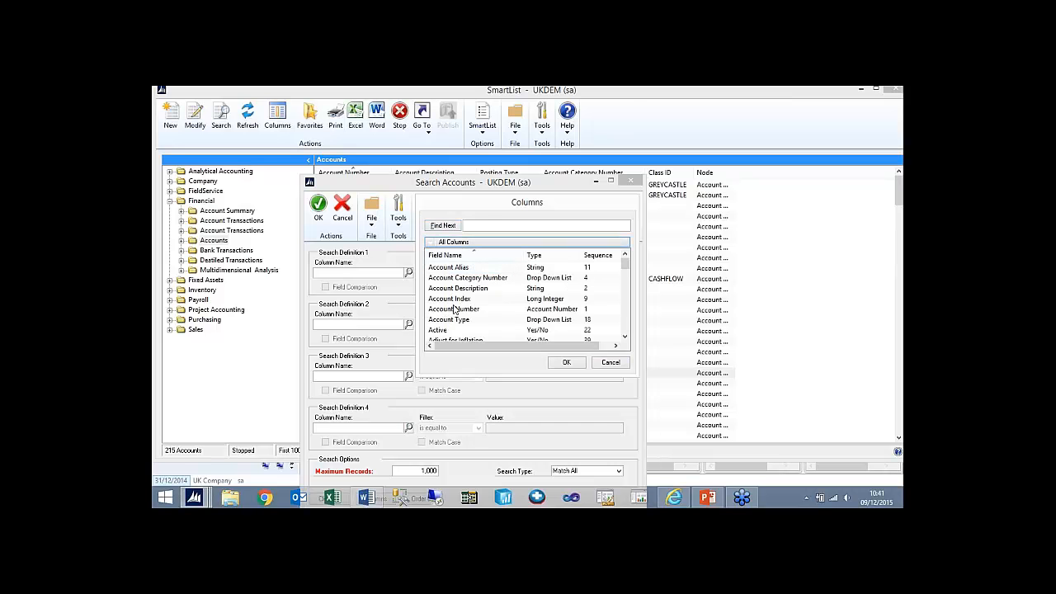
click(453, 308)
key(s)
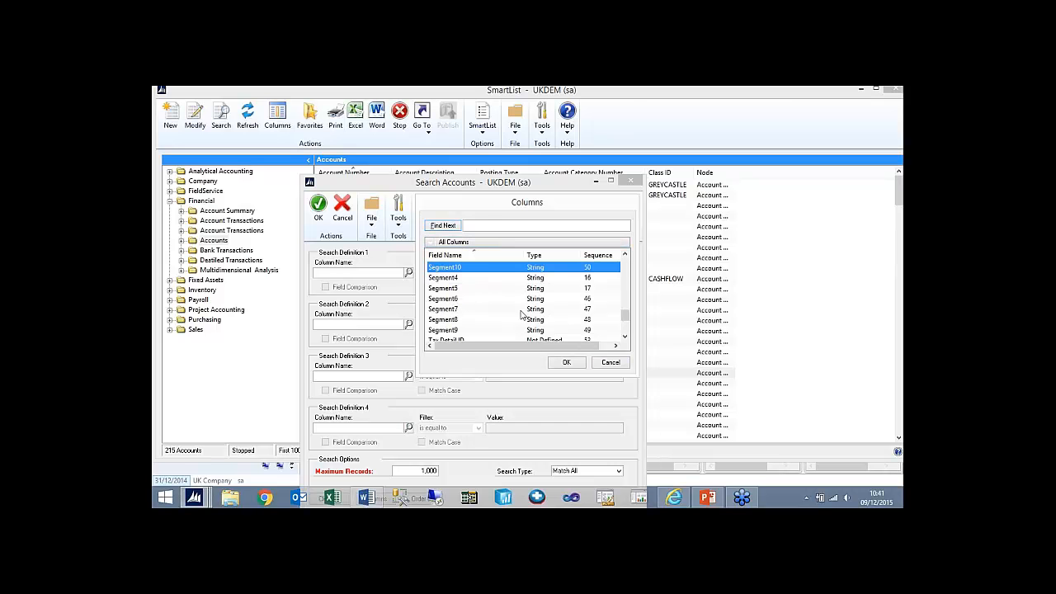
key(c)
click(456, 289)
double_click(456, 289)
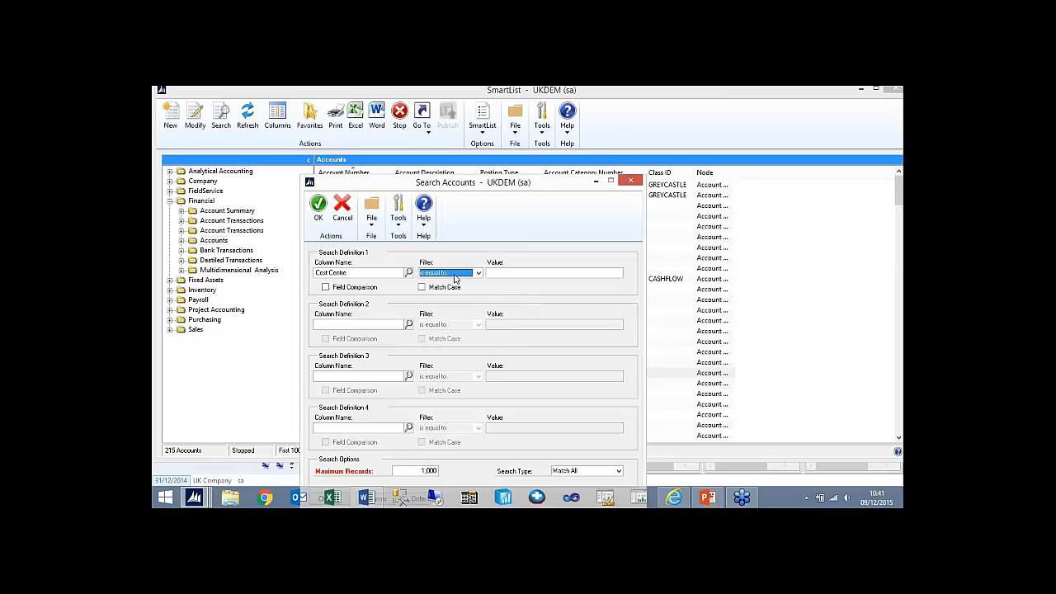
click(478, 272)
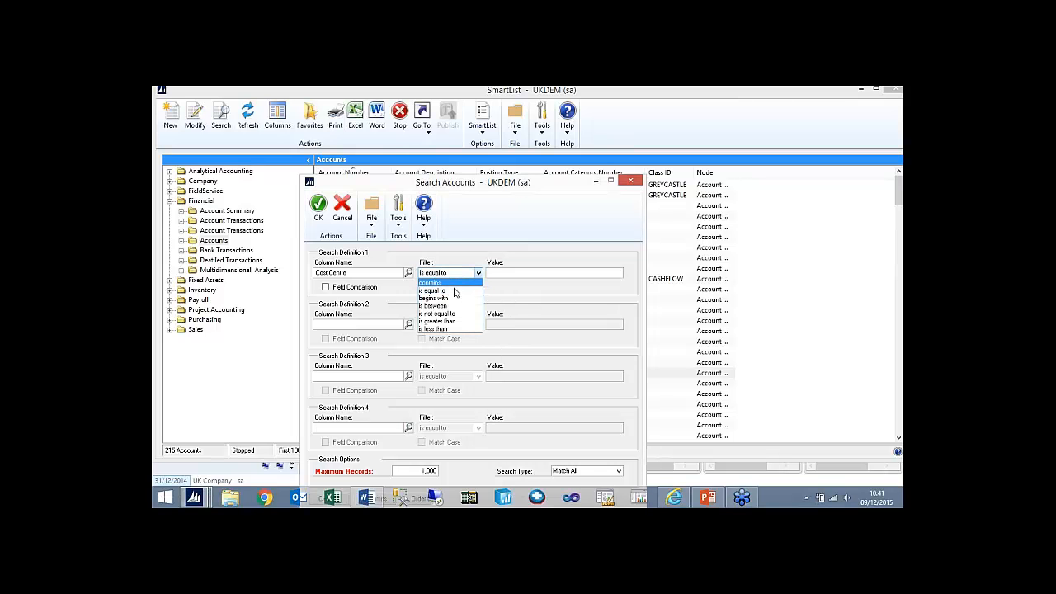
click(449, 290)
click(489, 273)
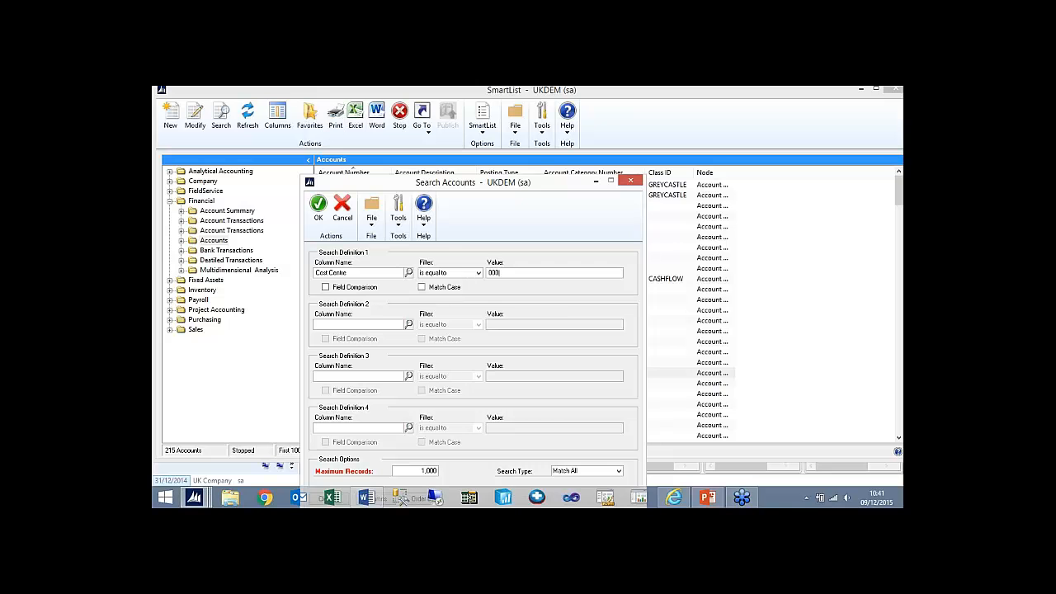
- Add a second search definition requiring Posting Type equal to Profit and Loss, run the search and review the listed accounts
click(408, 324)
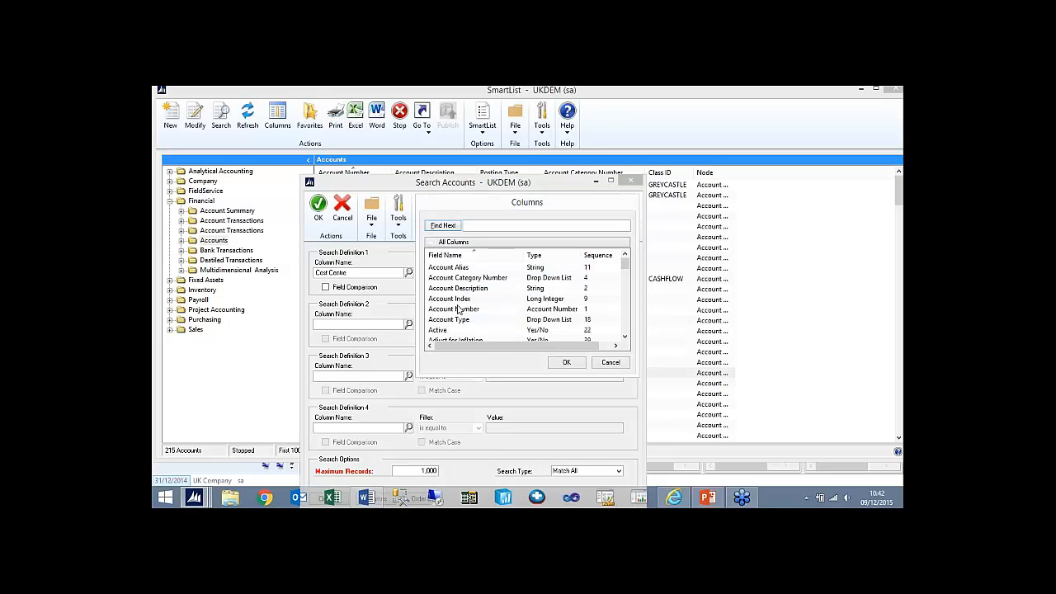
key(p)
double_click(457, 309)
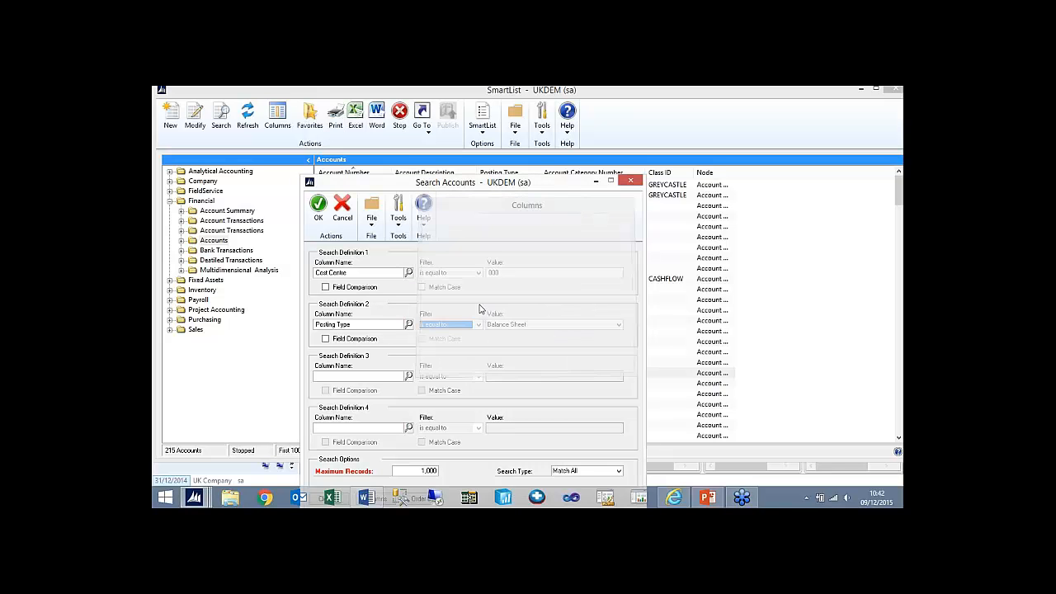
click(523, 326)
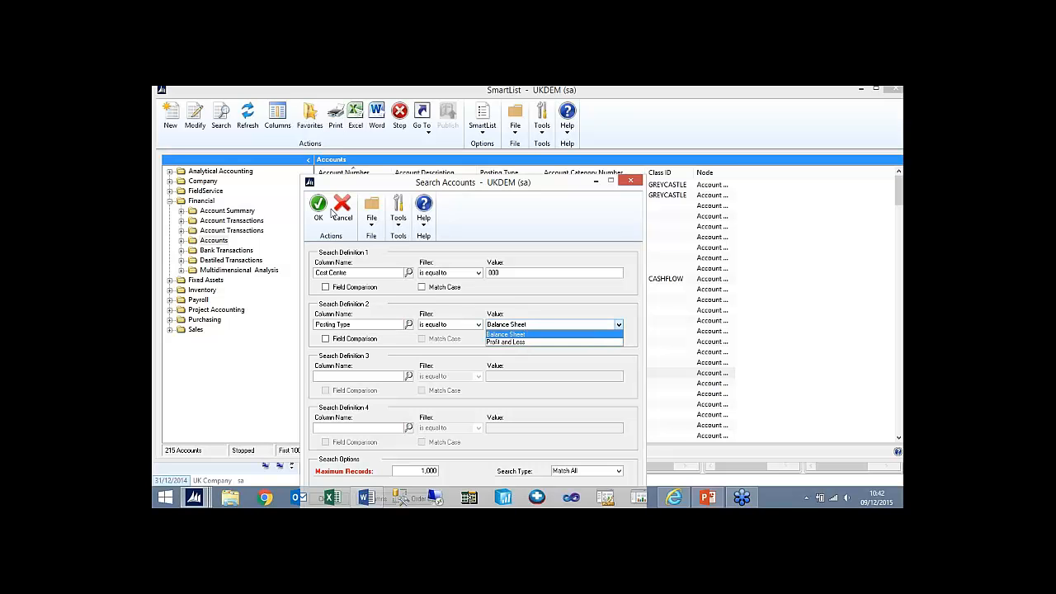
click(505, 341)
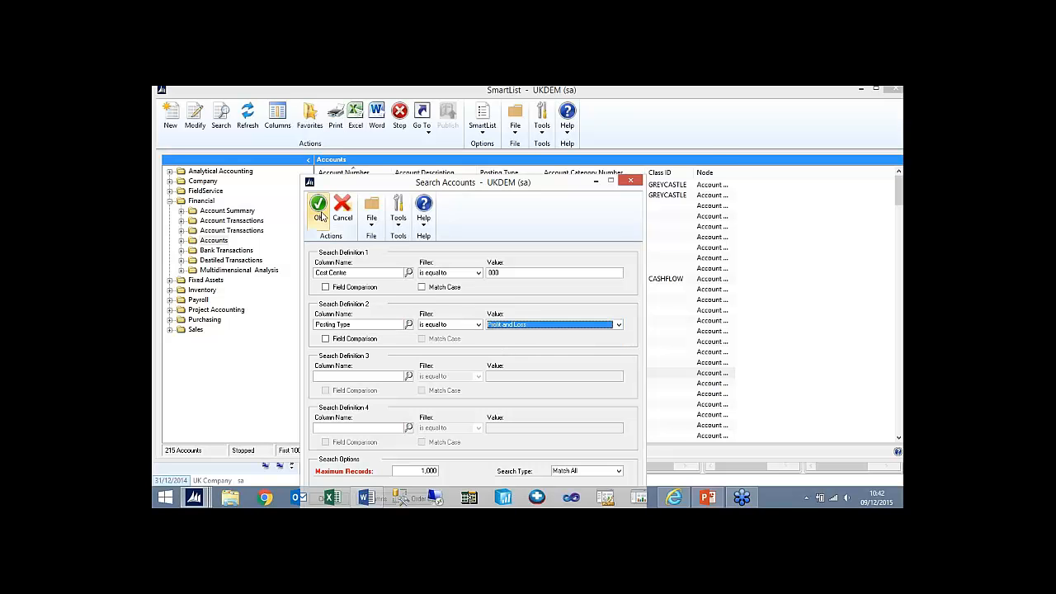
click(318, 206)
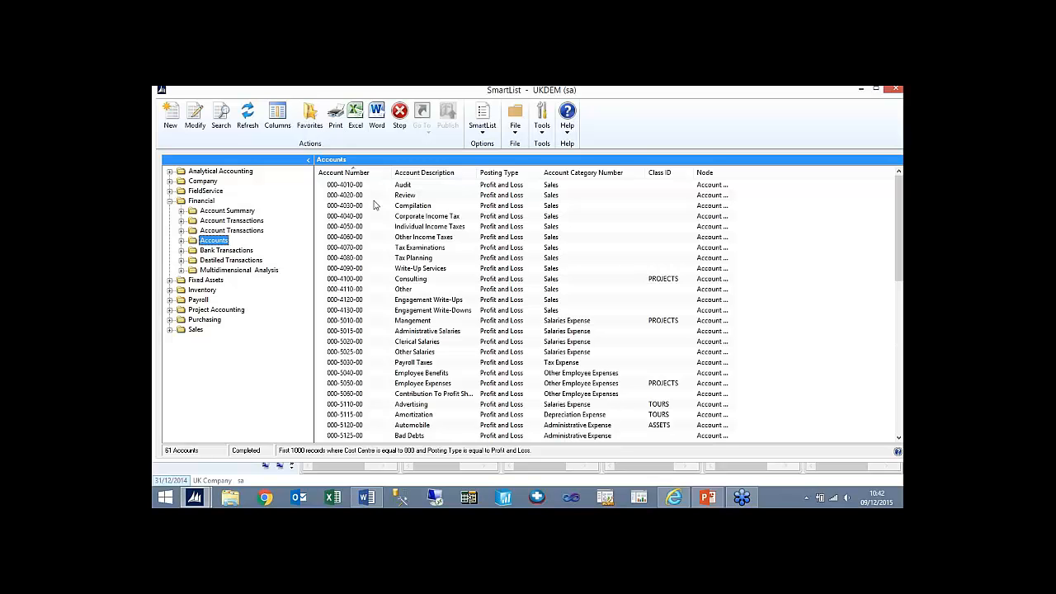
click(549, 228)
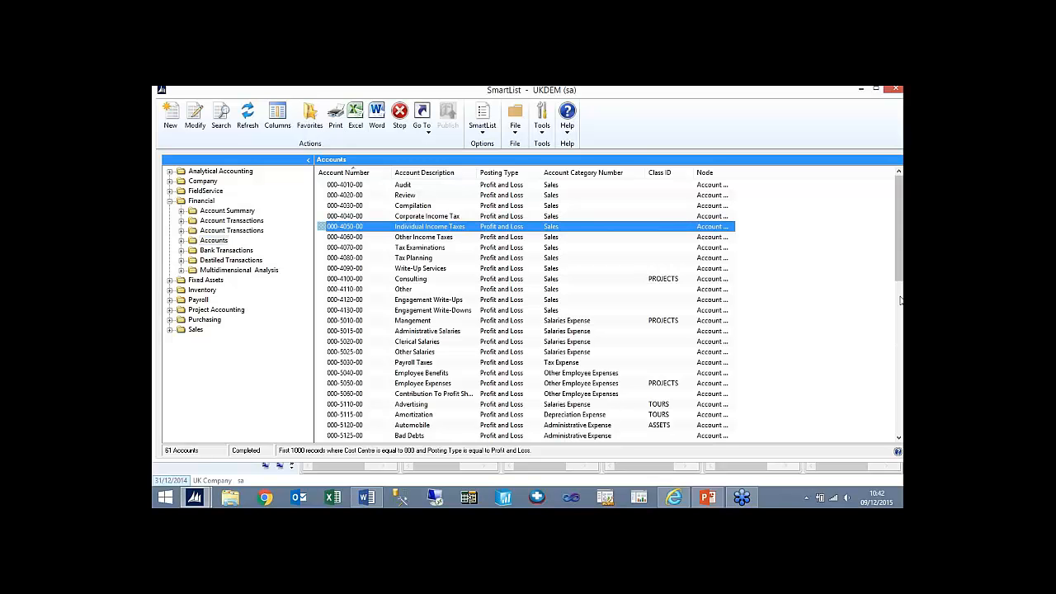
mouse_move(899, 267)
mouse_down()
mouse_move(899, 419)
mouse_move(899, 266)
mouse_up()
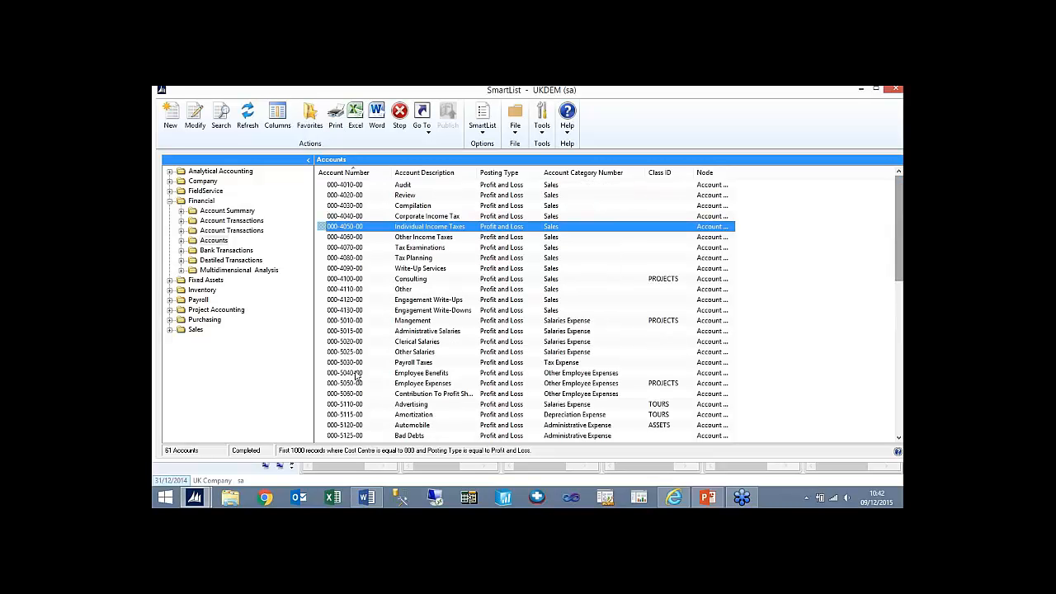
- Add a third account search definition requiring Nominal to be less than 4000 and run the search
click(221, 120)
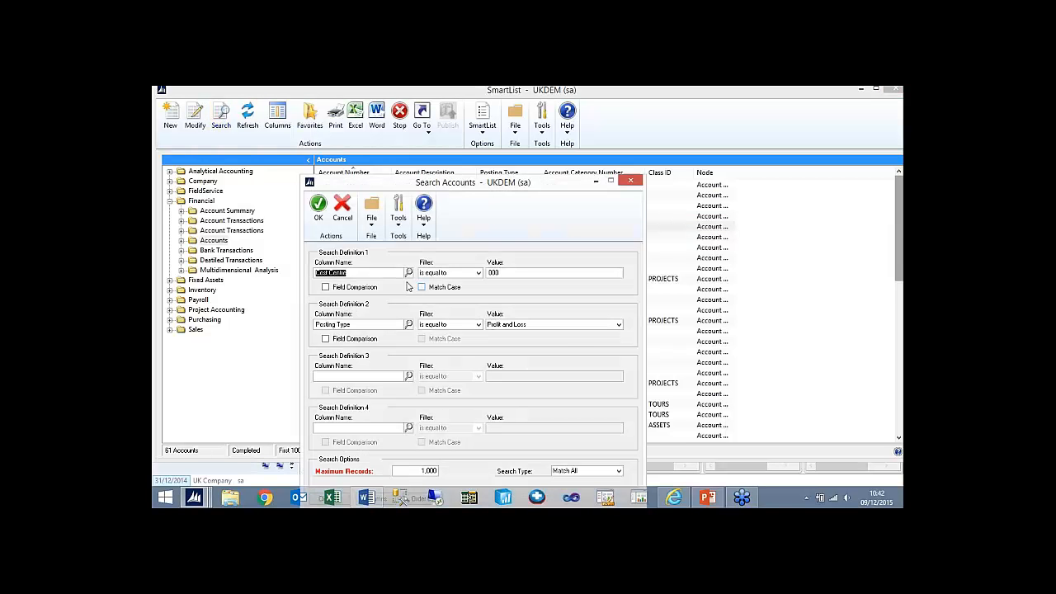
click(408, 376)
click(448, 289)
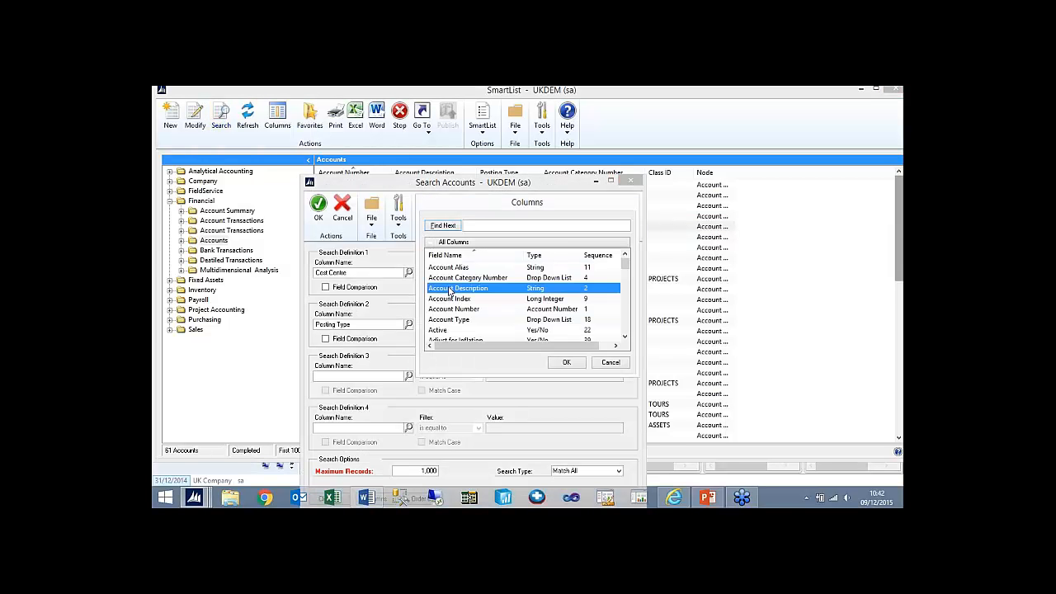
key(n)
double_click(442, 278)
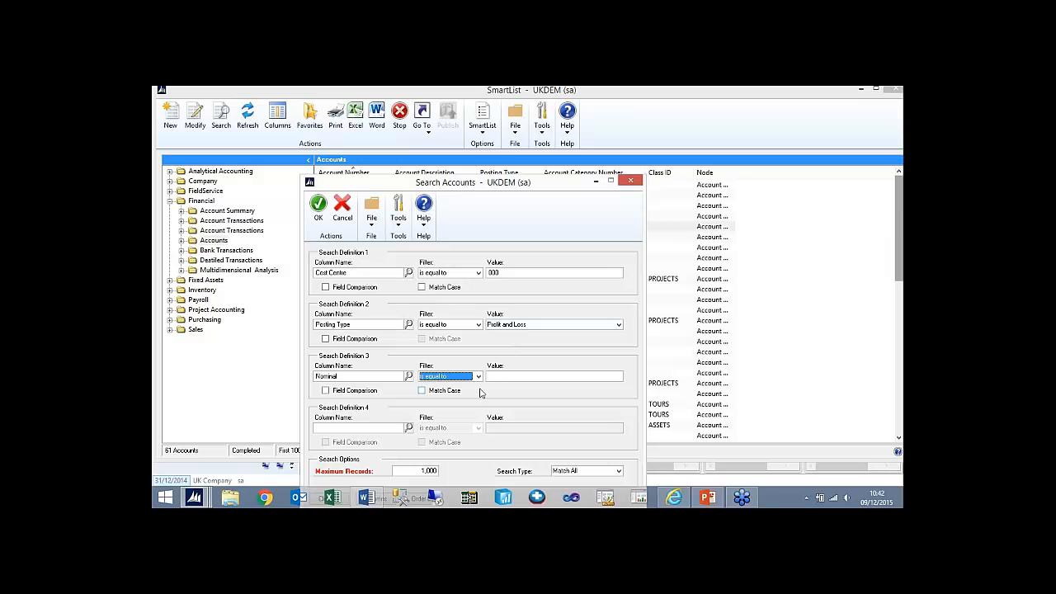
click(478, 377)
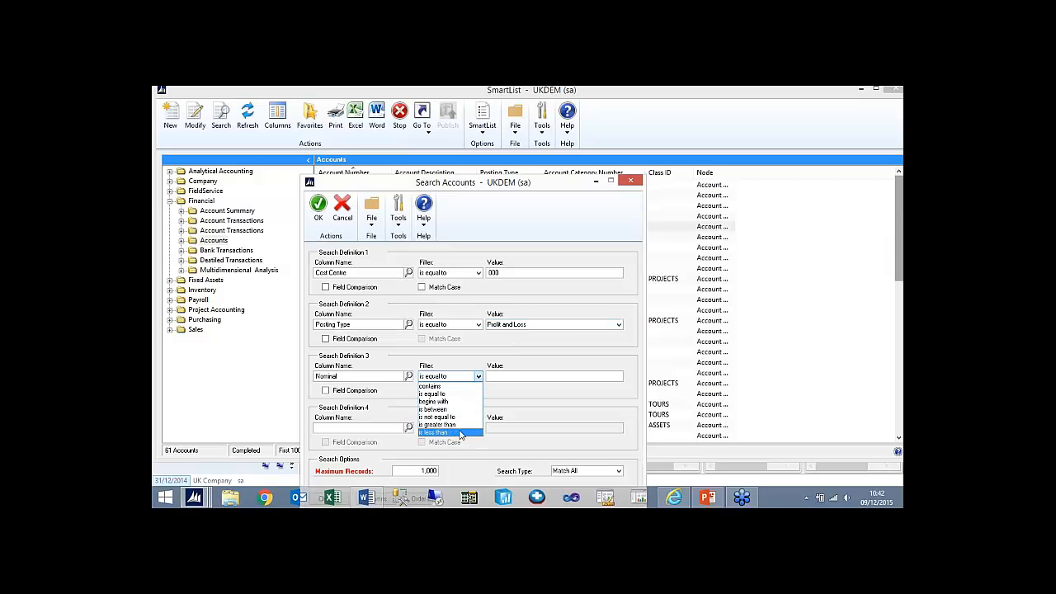
click(437, 432)
click(503, 377)
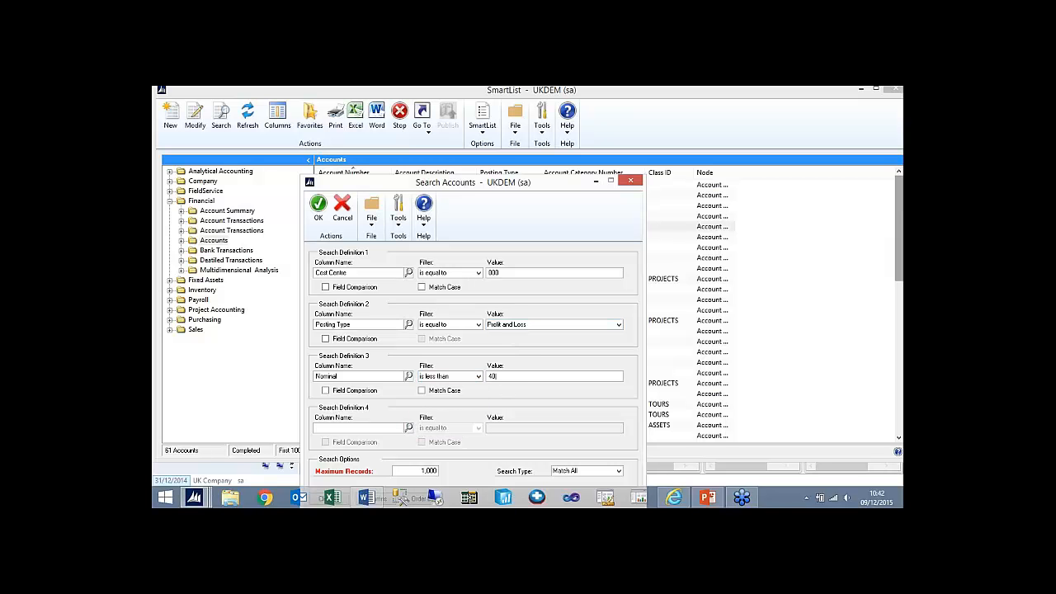
click(319, 213)
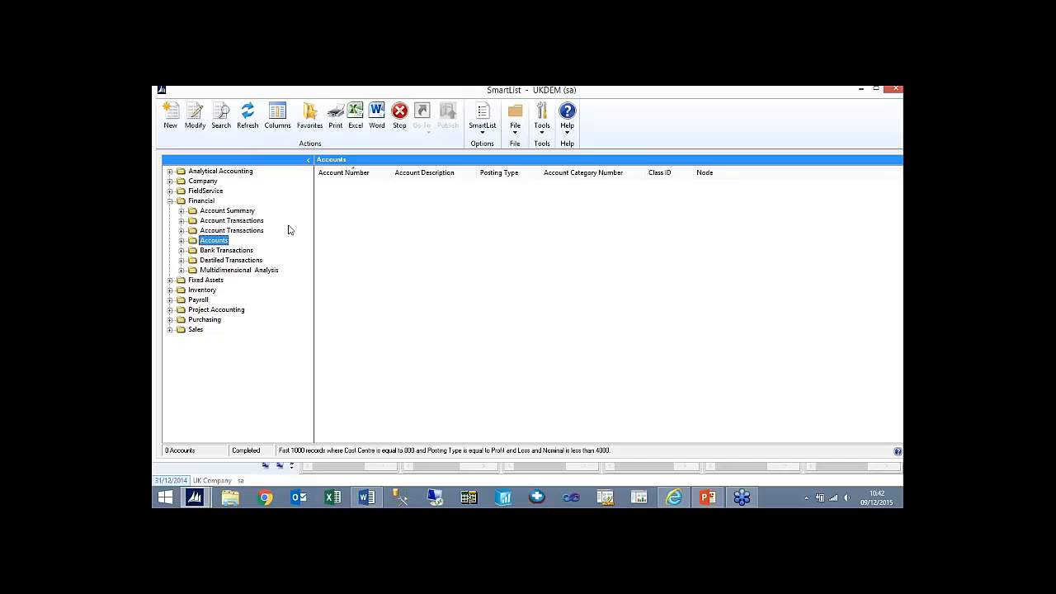
- Save the search as the System-visible favorite Incorrect Balance Sheet with a reminder when the number of records is greater than 0
click(309, 132)
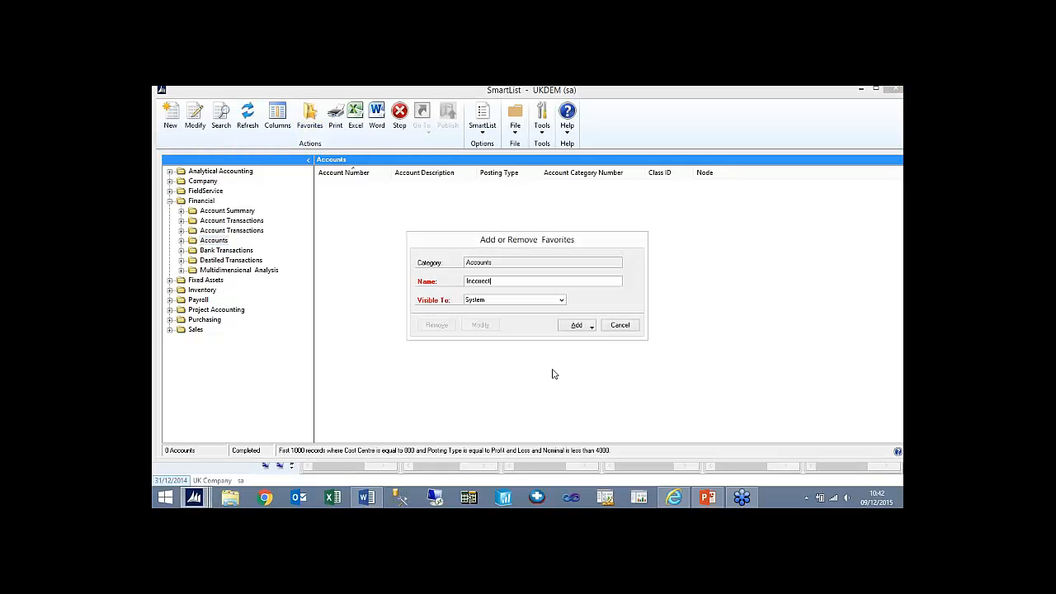
text(Incorrect Balance Sheet)
click(580, 326)
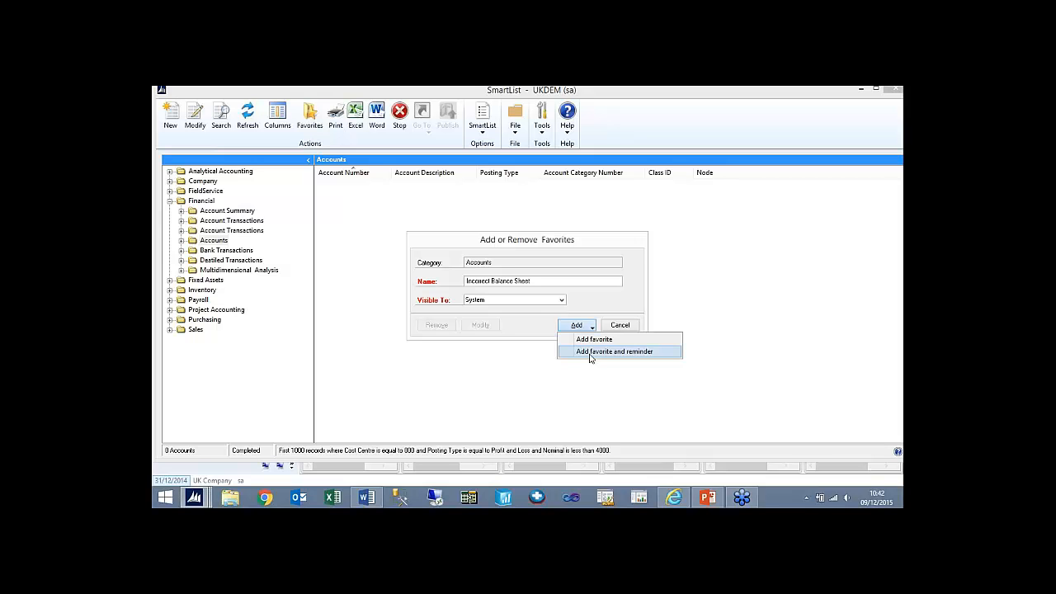
click(591, 353)
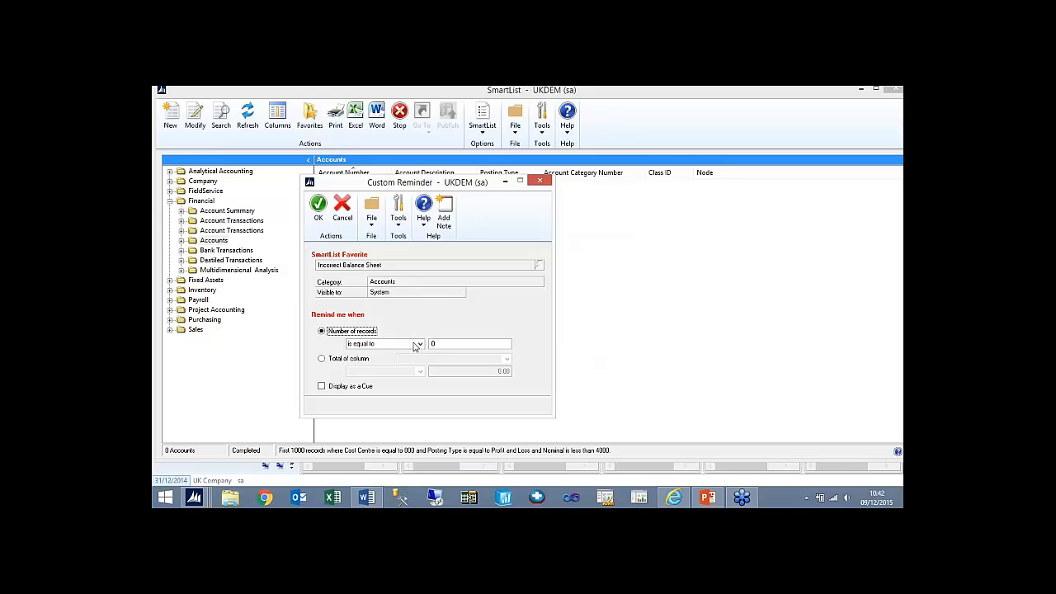
click(417, 345)
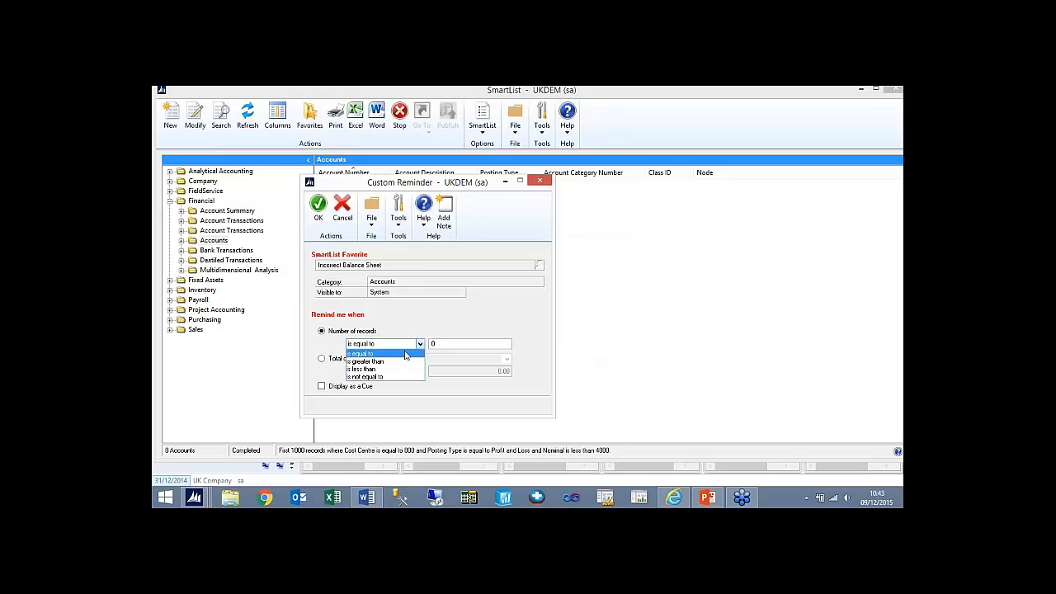
click(381, 366)
click(318, 210)
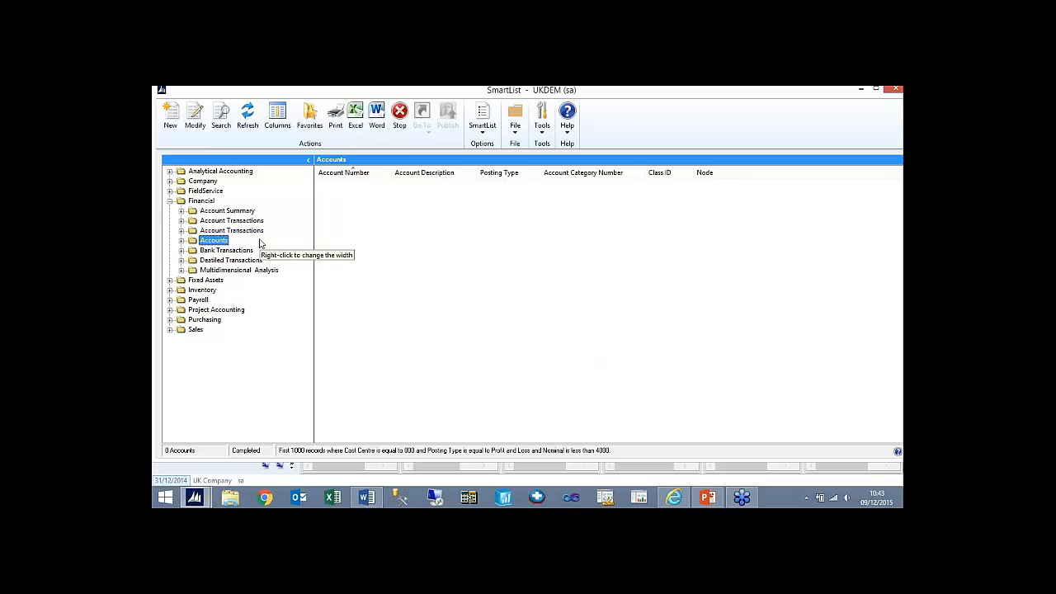
- Change the search to Cost Centre greater than 000 and Posting Type equal to Balance Sheet, and run it
click(220, 117)
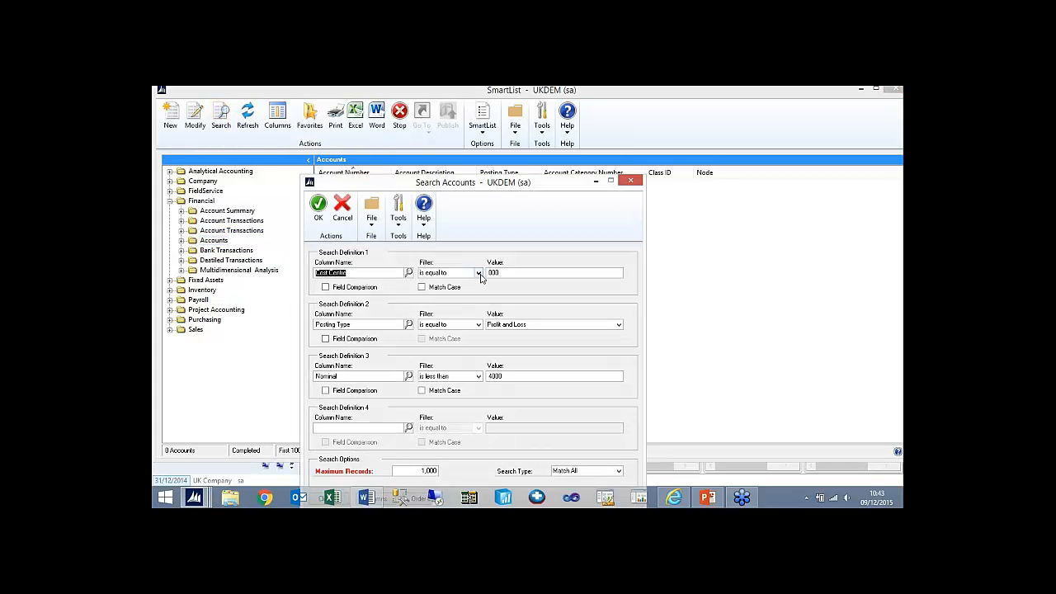
click(479, 273)
click(450, 317)
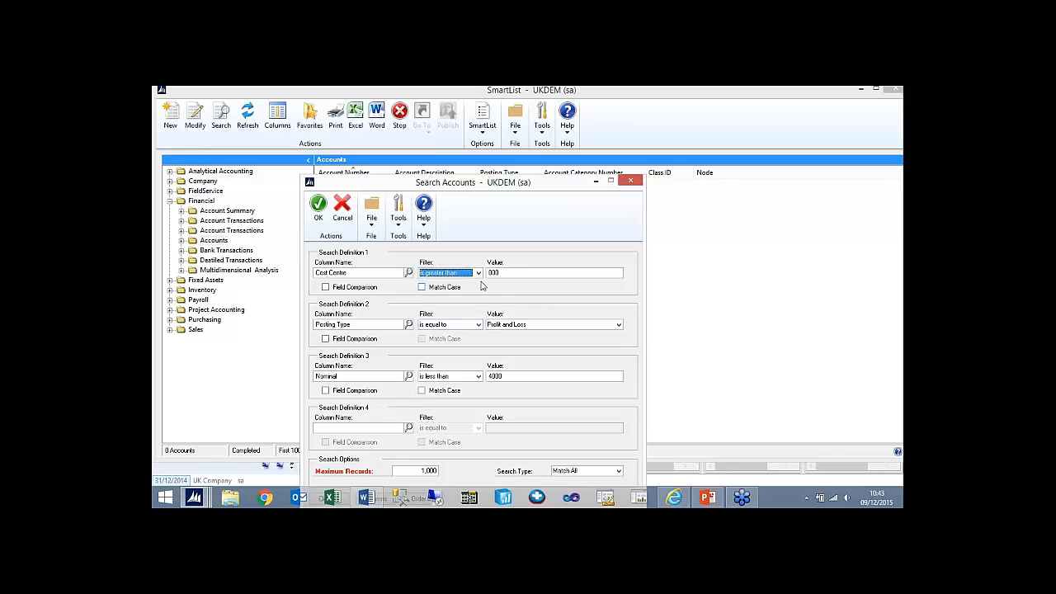
click(528, 325)
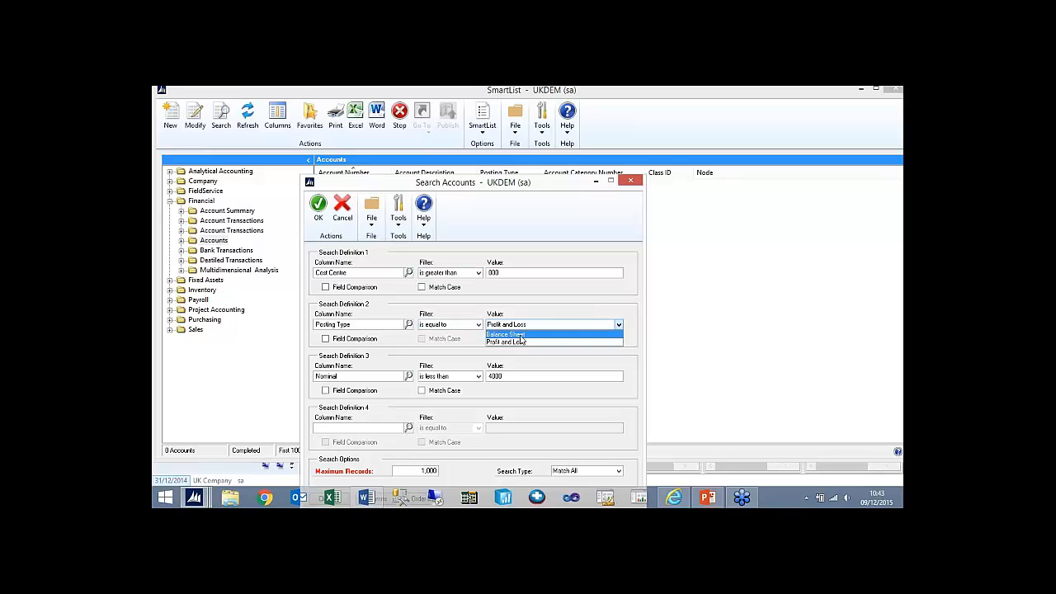
click(520, 335)
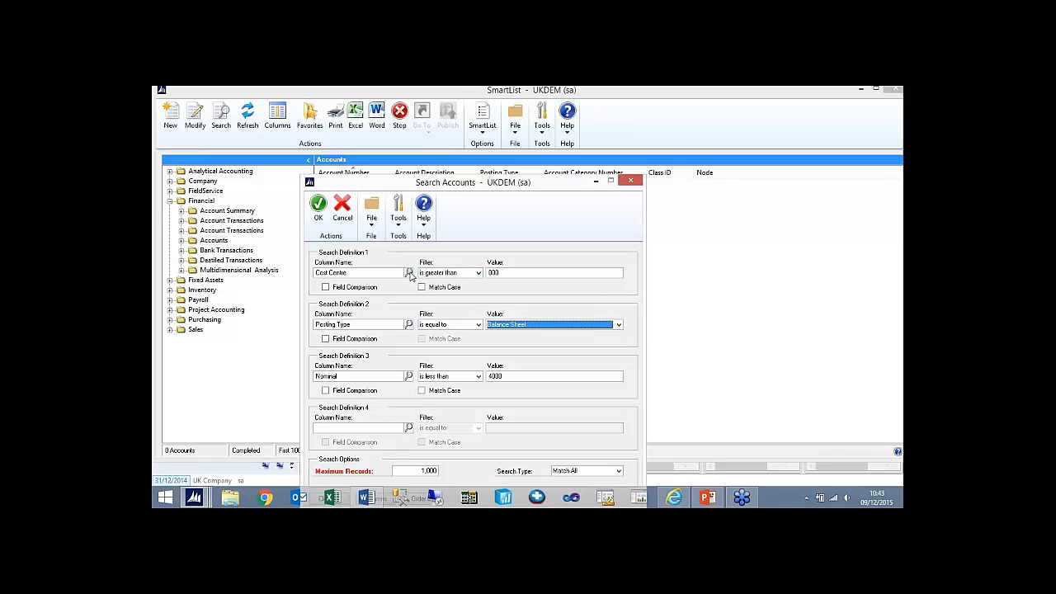
click(318, 210)
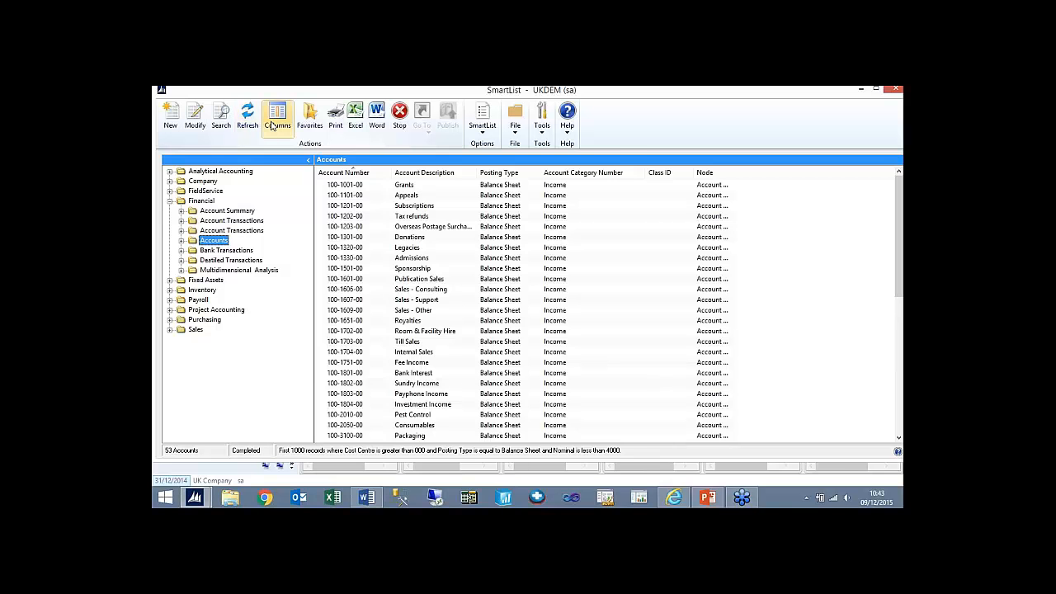
- Remove the Nominal definition from the search, run it again and review the listed Balance Sheet accounts
click(220, 116)
click(361, 327)
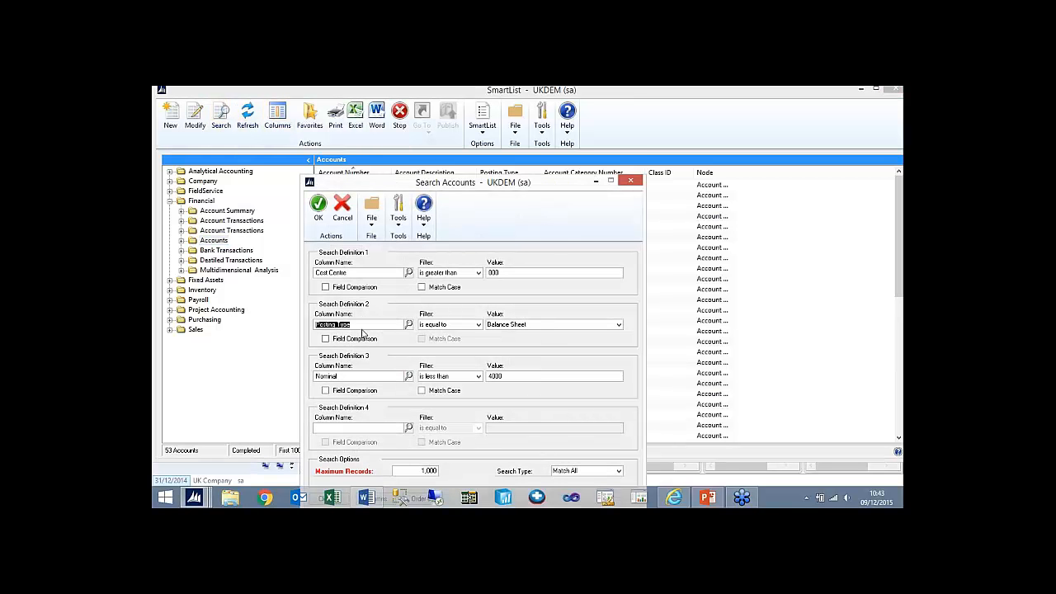
click(353, 391)
click(353, 391)
click(346, 376)
key(Delete)
click(318, 206)
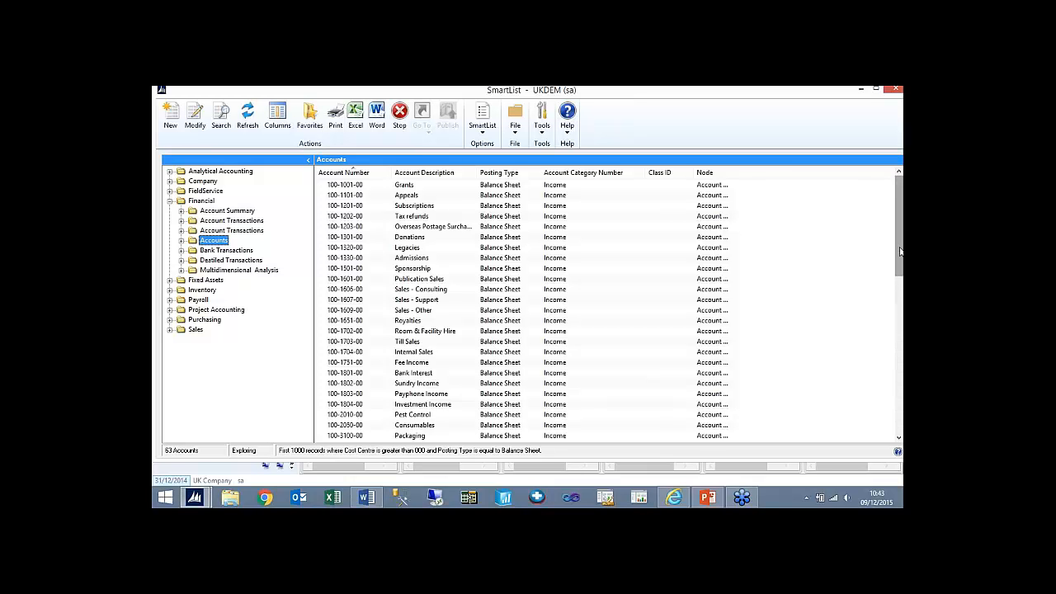
drag(900, 252, 900, 423)
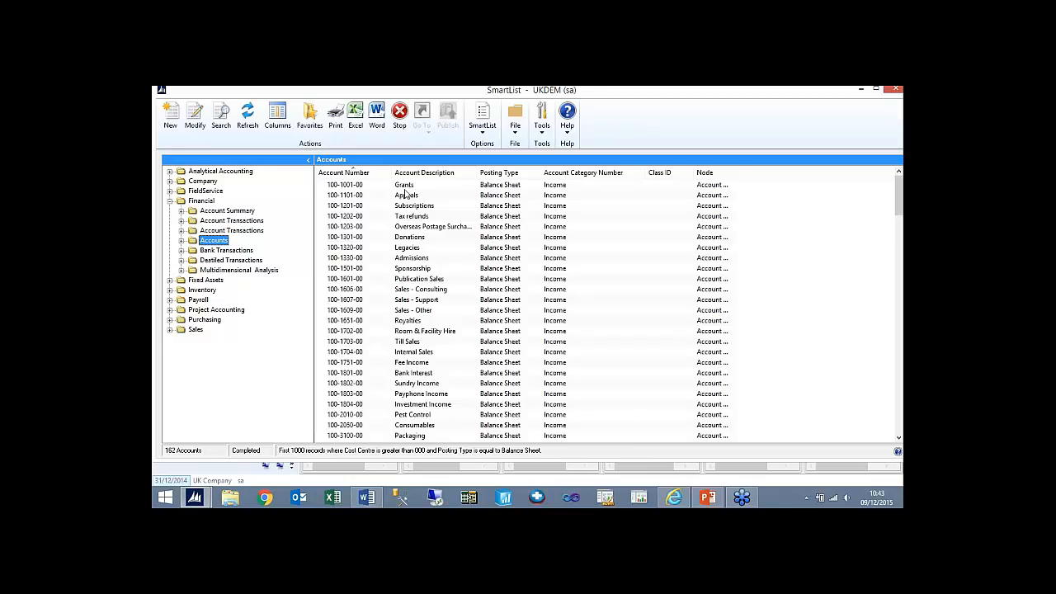
- Change the posting type of the Grants account to Profit and Loss and save the account
double_click(403, 186)
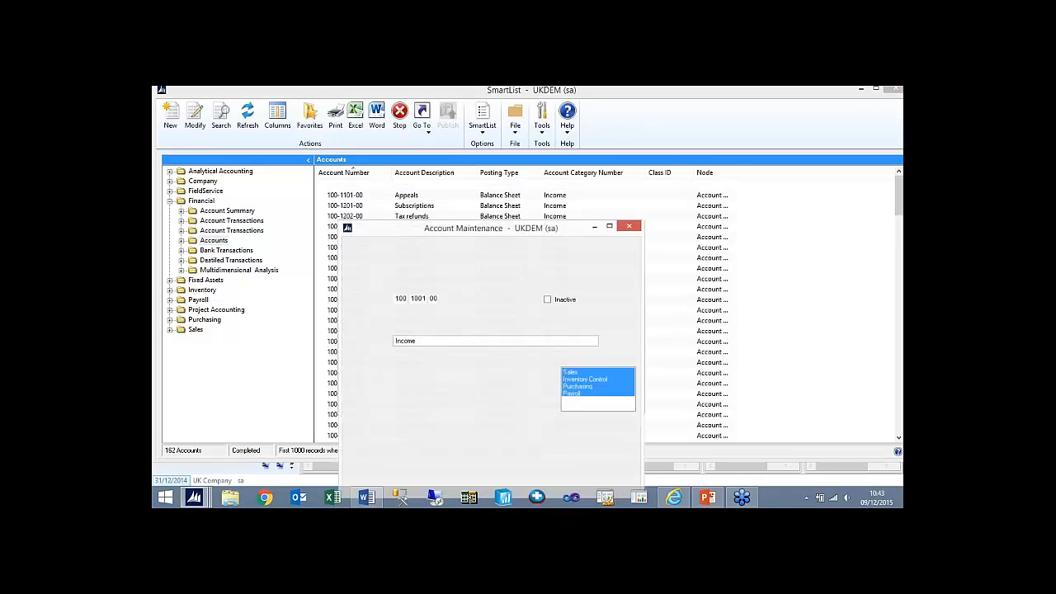
click(354, 383)
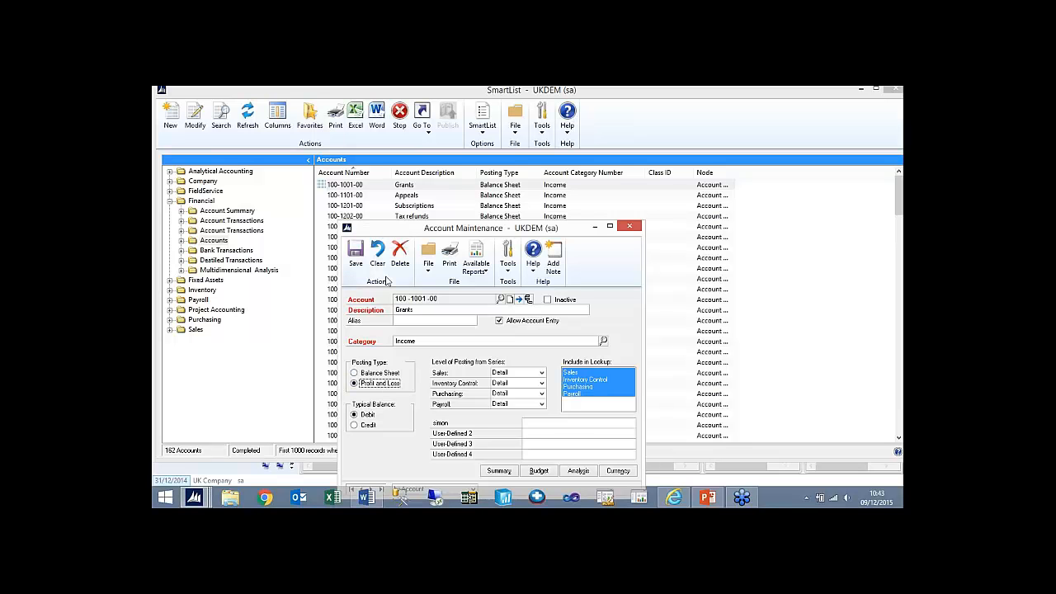
click(355, 255)
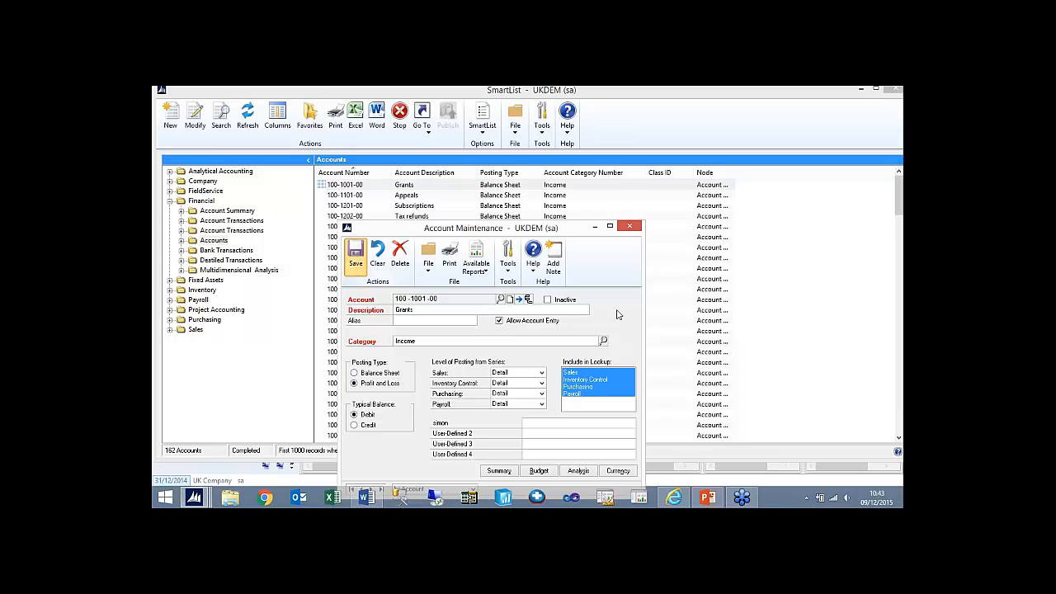
click(630, 226)
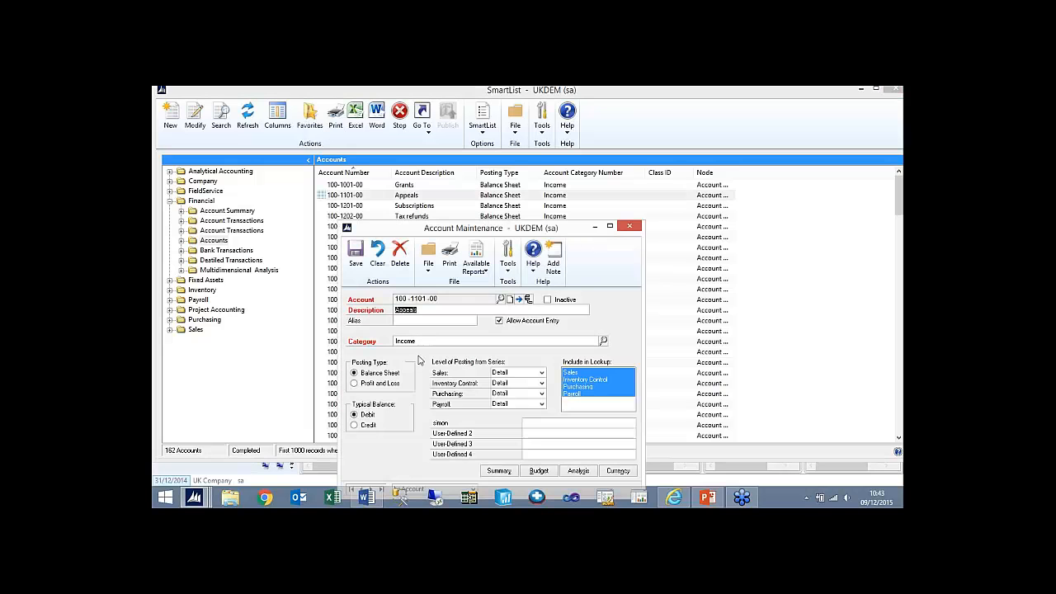
- Change the posting type of the Appeals and Subscriptions accounts to Profit and Loss, saving each account
click(355, 383)
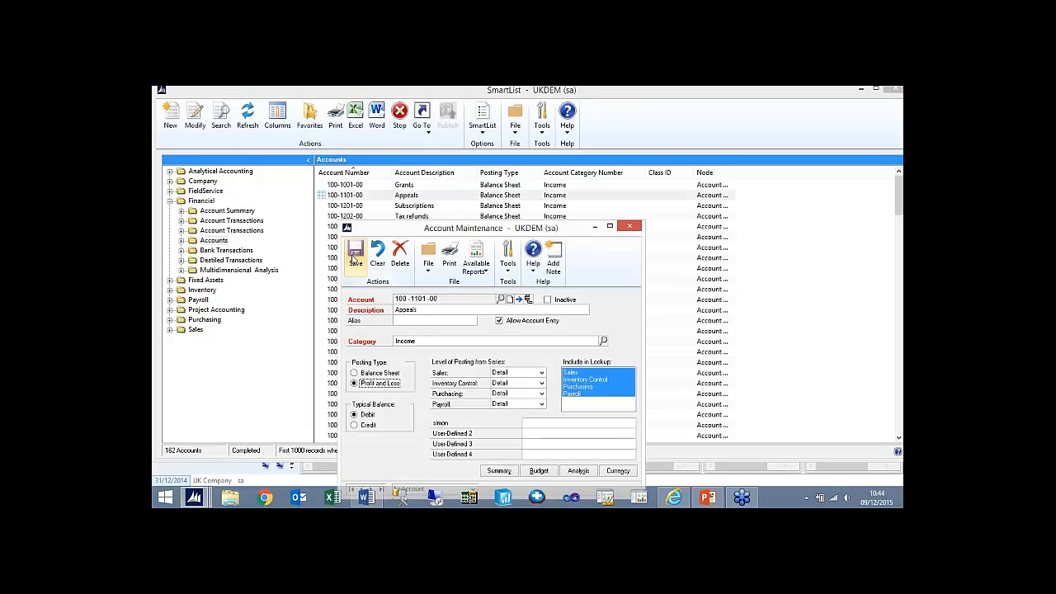
click(357, 263)
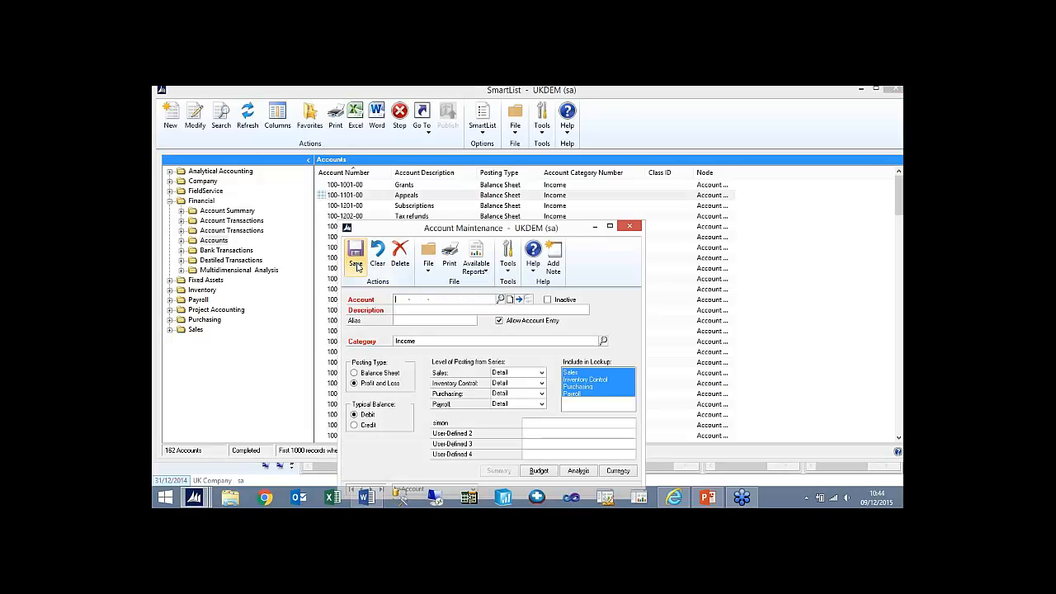
click(631, 226)
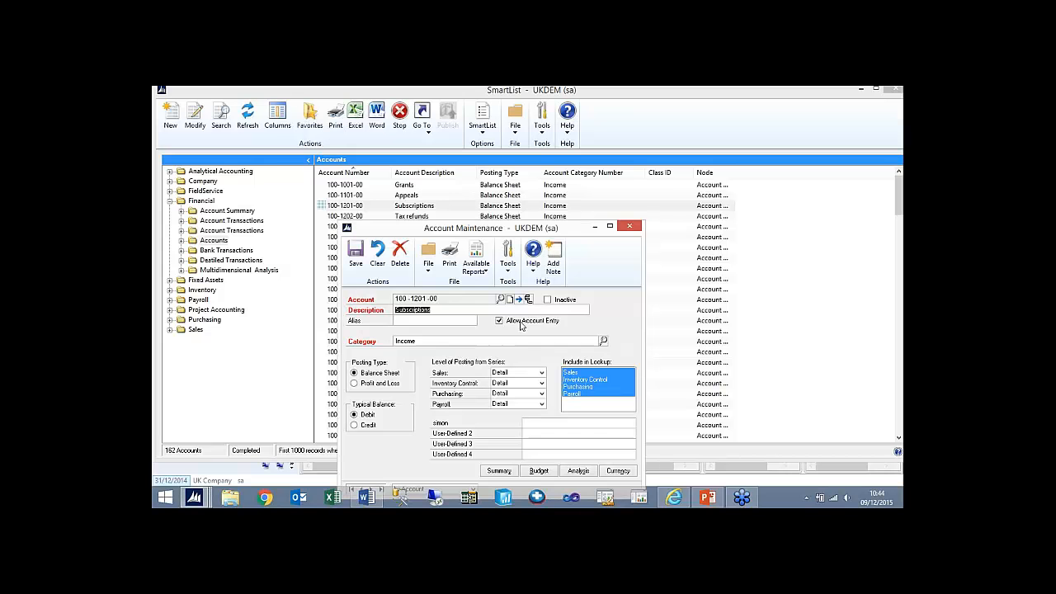
click(384, 384)
click(355, 265)
click(631, 226)
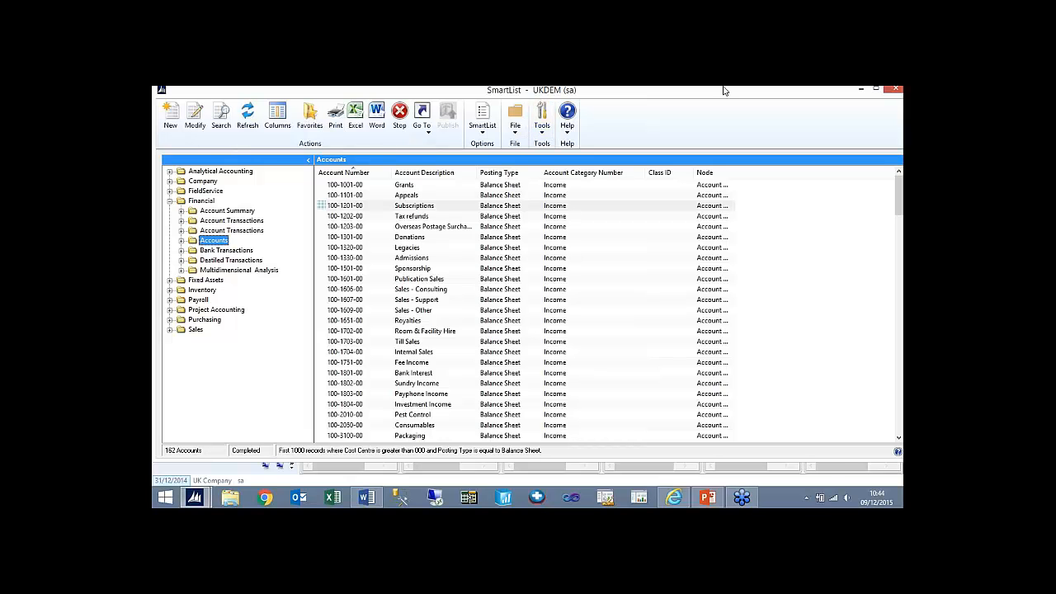
- Close SmartList and start a new report option for the Summary version of the Financial Trial Balance report
drag(741, 93, 631, 134)
click(789, 132)
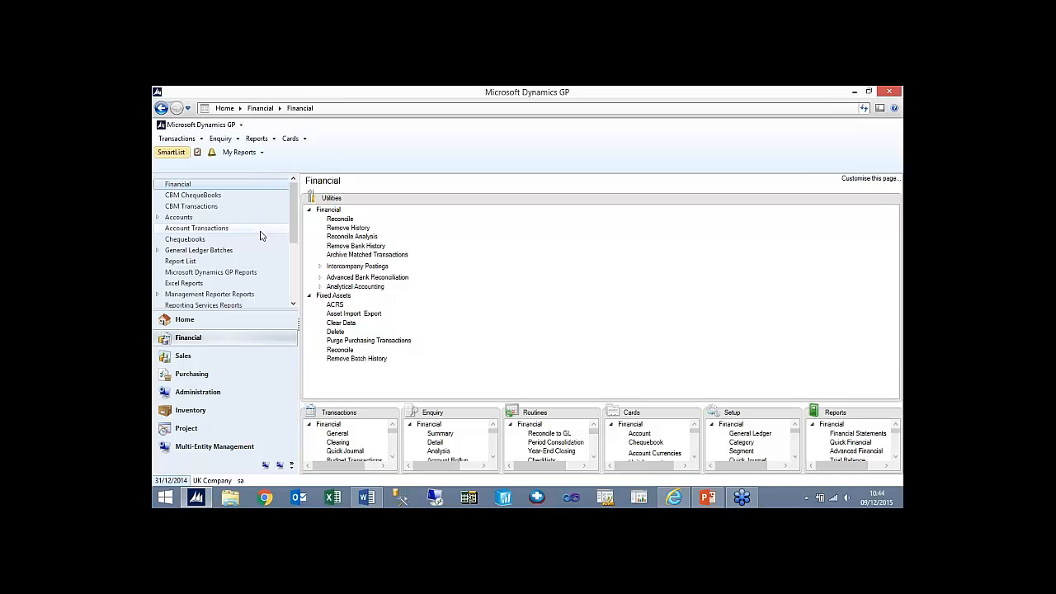
click(256, 139)
mouse_move(299, 180)
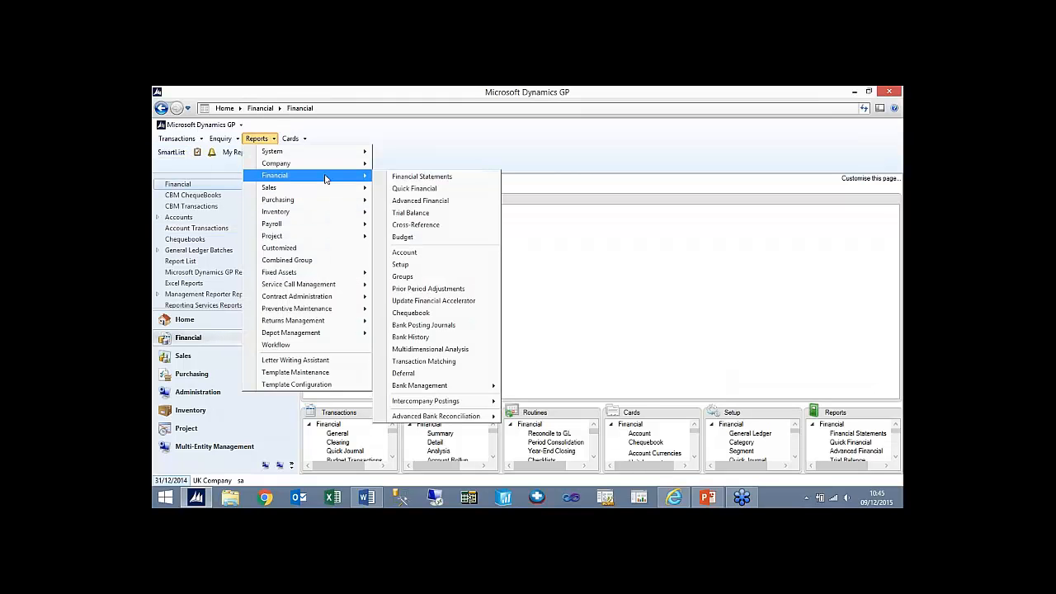
click(450, 213)
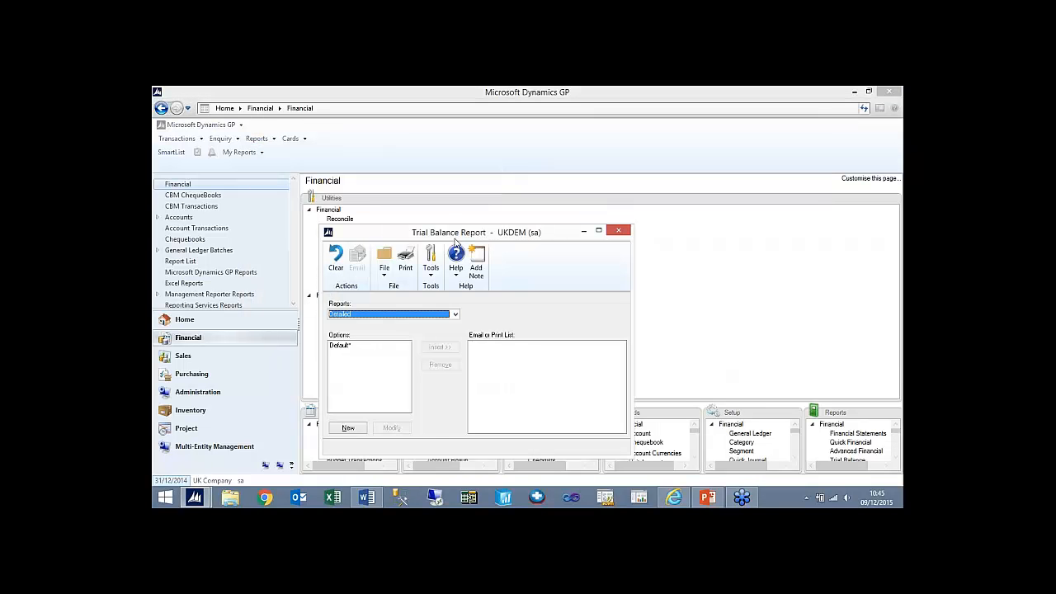
click(390, 315)
click(384, 331)
click(348, 429)
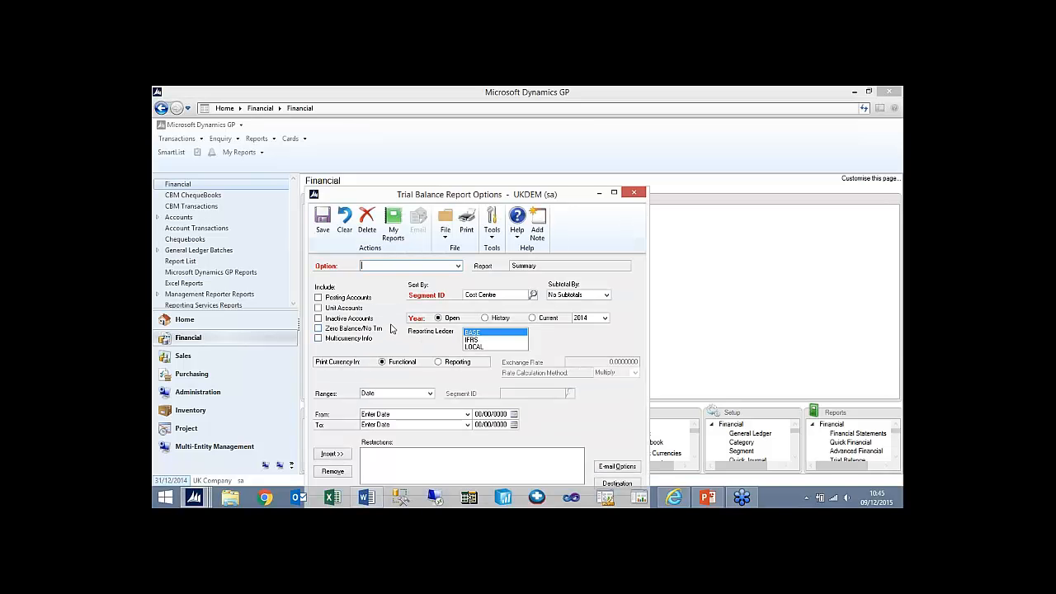
- Name the trial balance report option Year End and include posting accounts
text(Year End)
key(Tab)
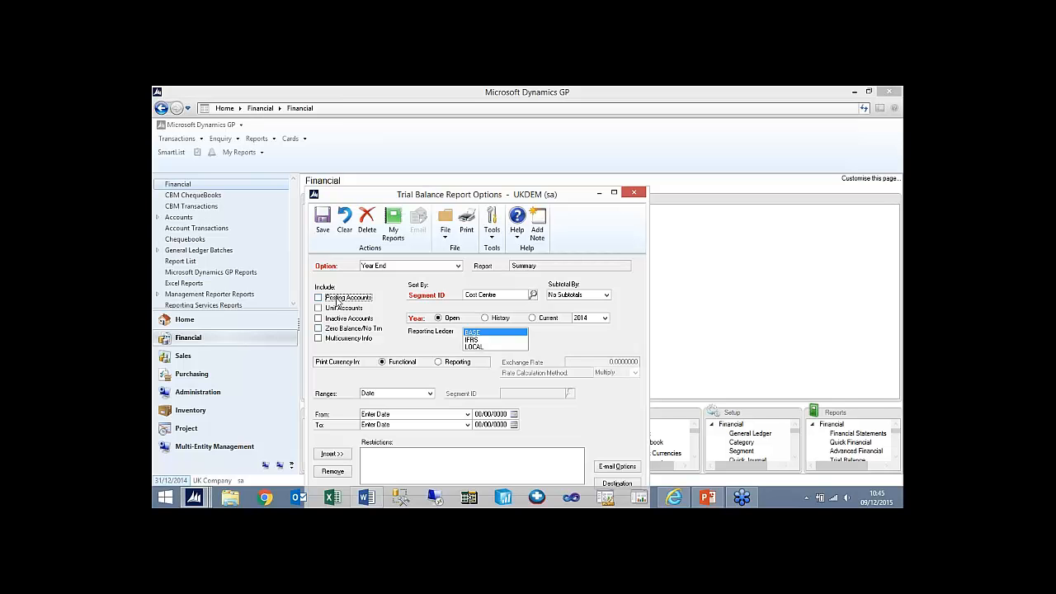
click(329, 299)
drag(483, 194, 489, 141)
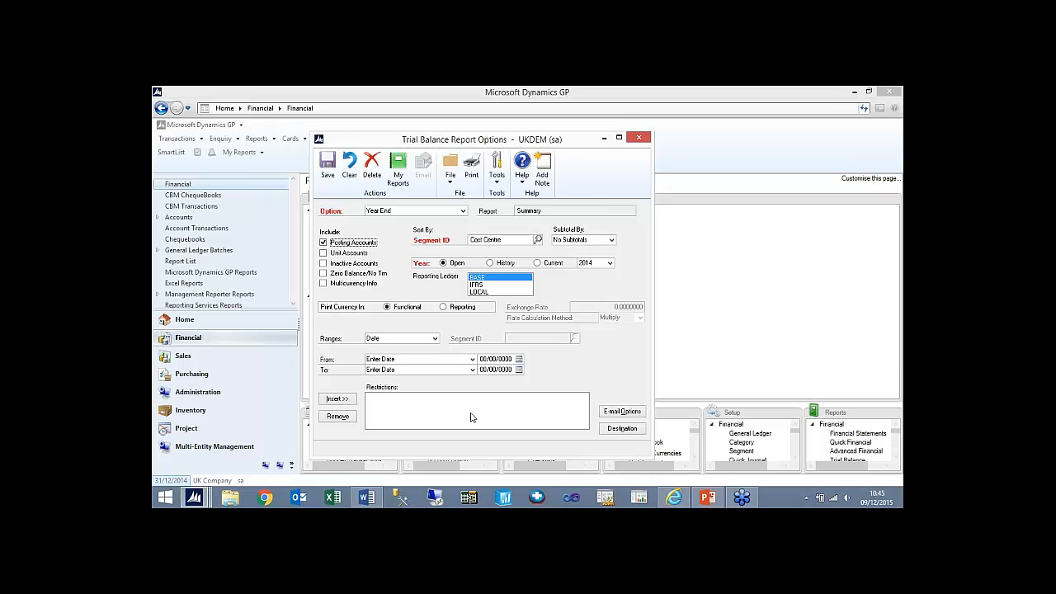
- Restrict the trial balance report to the Cost Centre segment from 000 to 000 and add the restriction
click(434, 338)
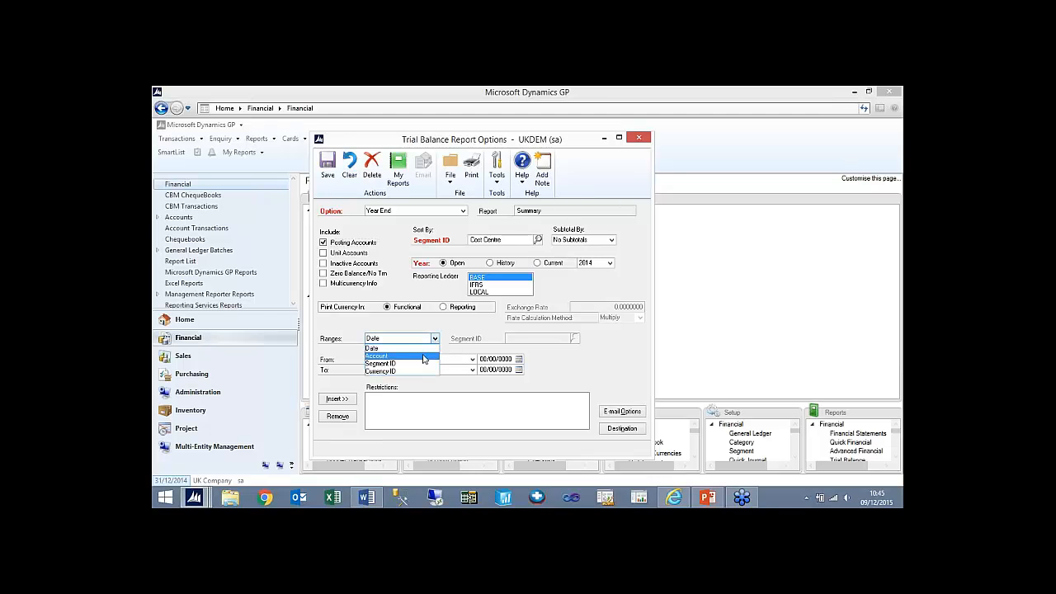
click(396, 349)
click(420, 338)
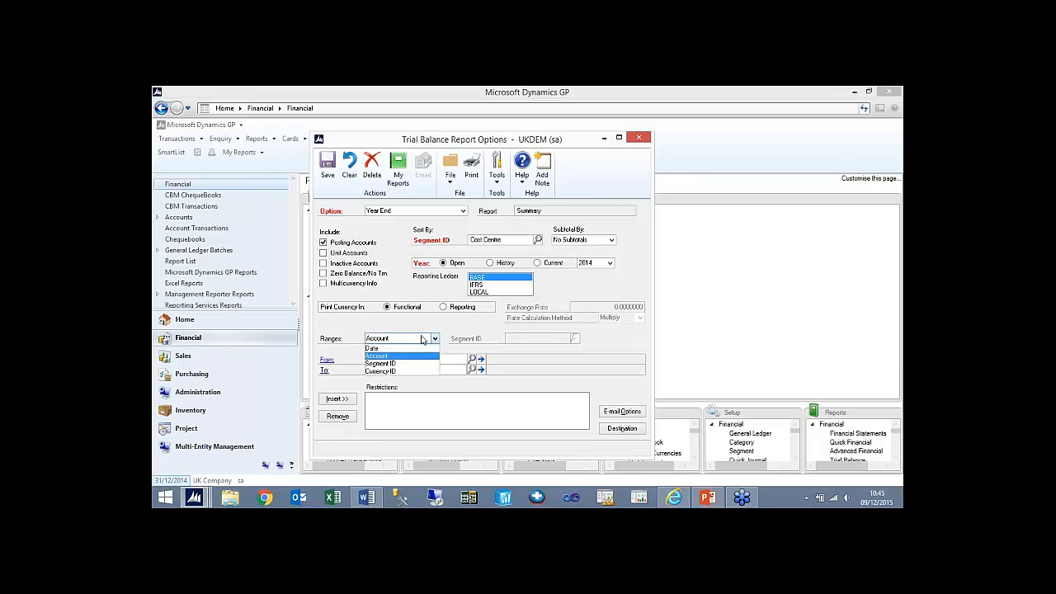
click(397, 358)
click(575, 338)
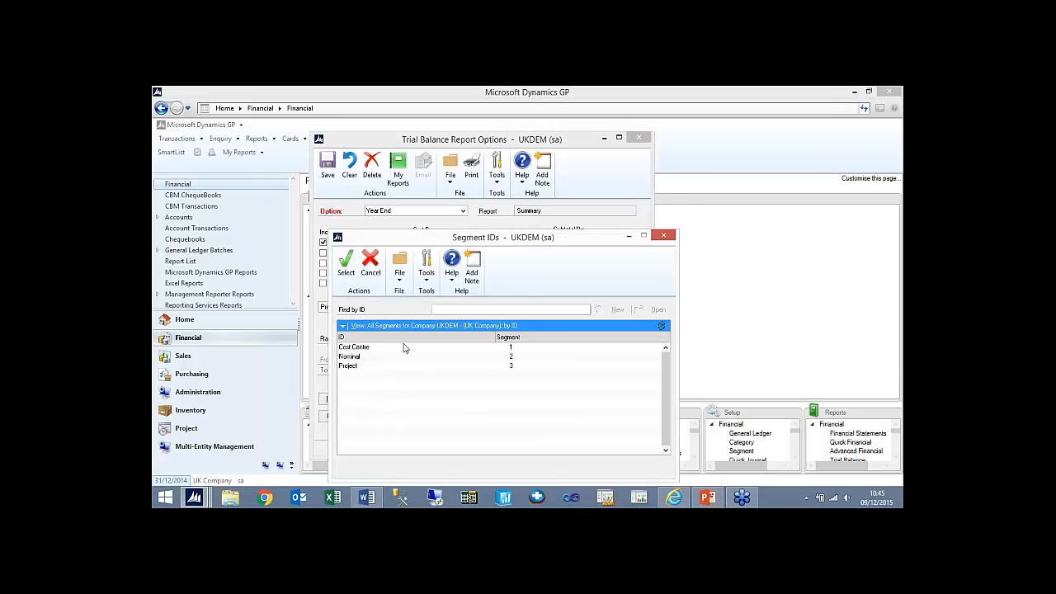
double_click(406, 349)
text(000)
key(Tab)
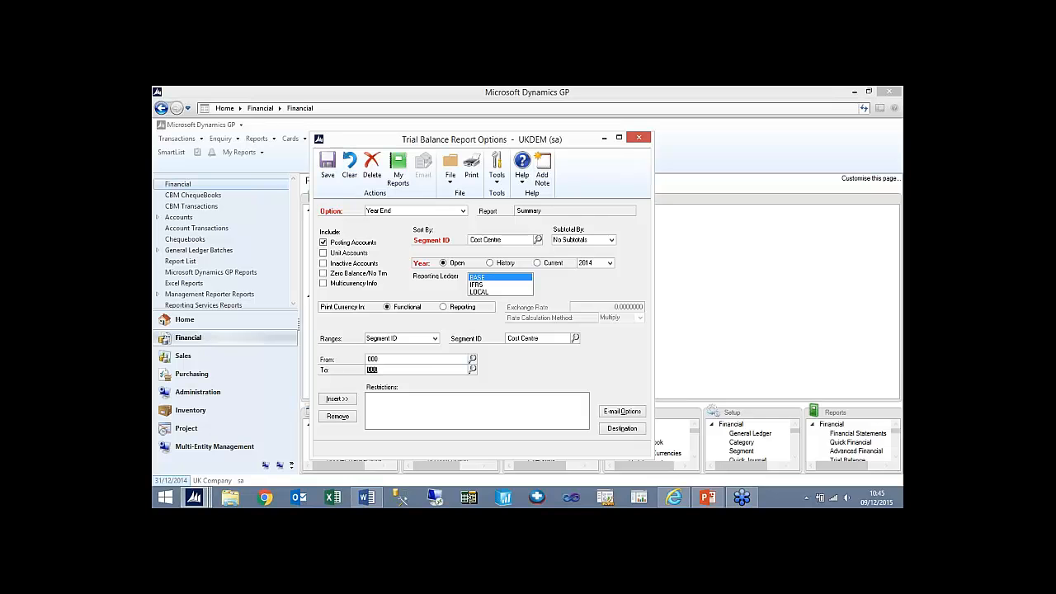
click(336, 398)
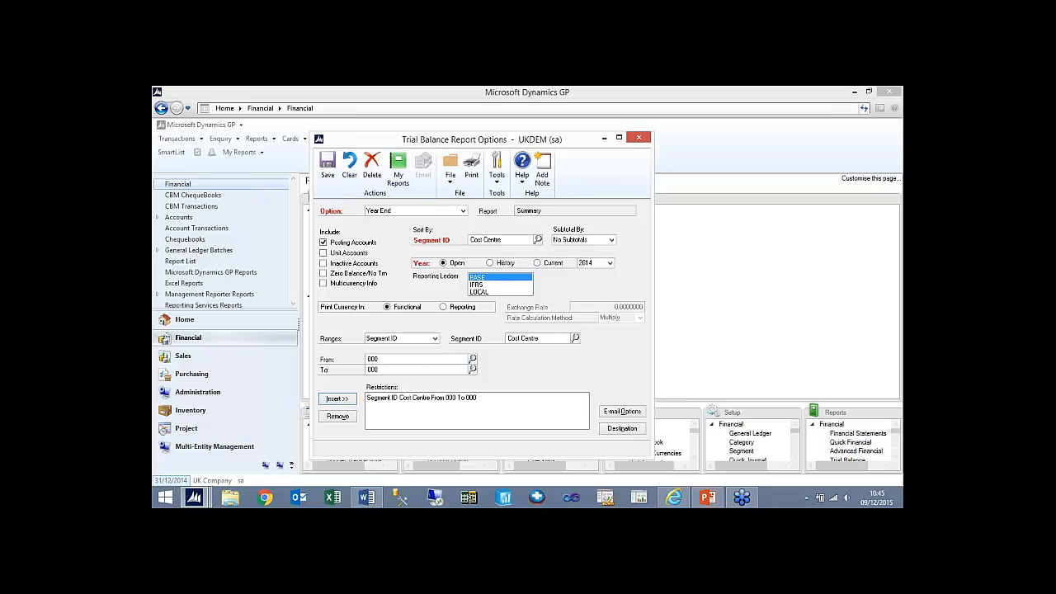
- Add a second segment restriction for Nominal from 0100 to 3601 to the trial balance report
click(575, 338)
double_click(507, 356)
click(472, 358)
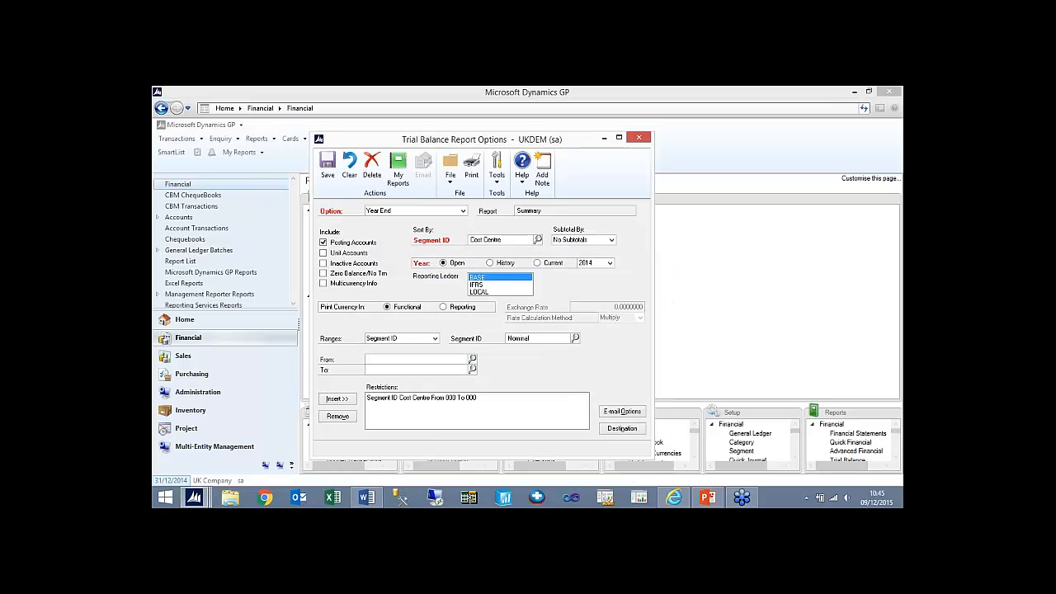
text(00)
click(472, 360)
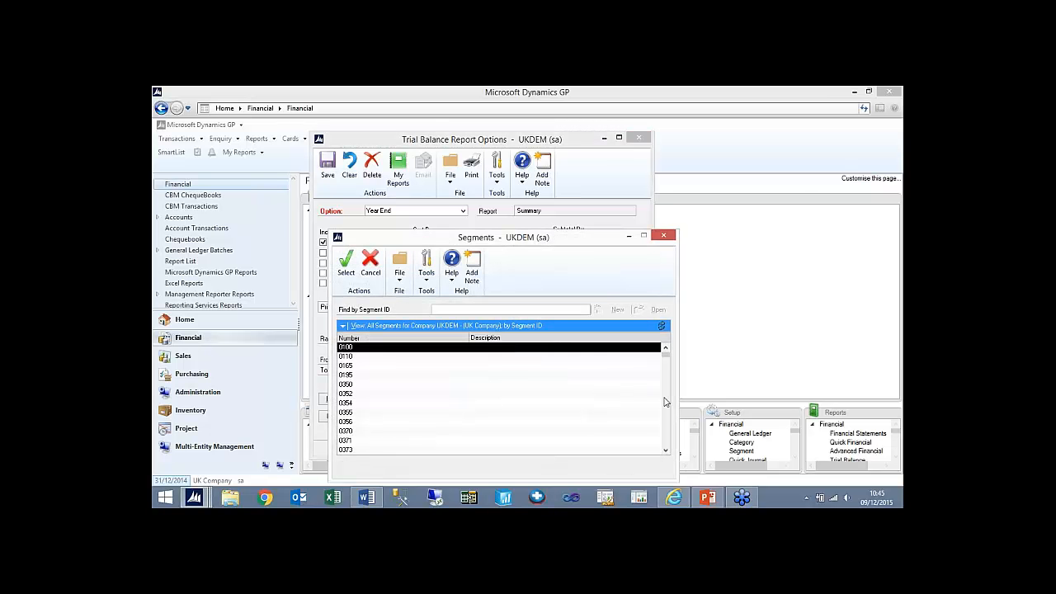
click(665, 402)
click(664, 402)
click(665, 401)
click(665, 401)
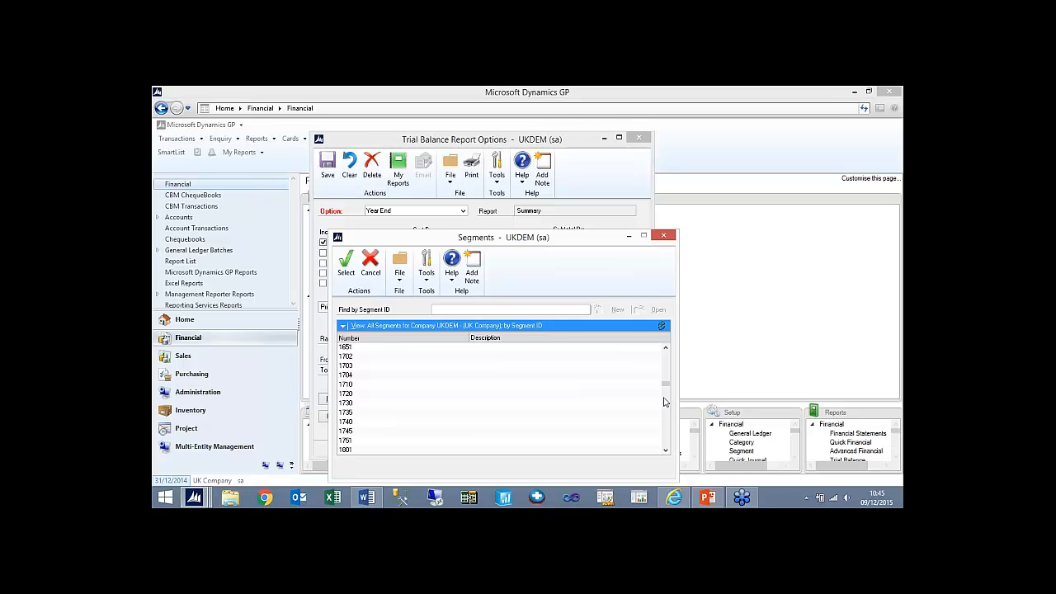
click(665, 401)
click(665, 401)
click(665, 402)
click(667, 435)
double_click(340, 358)
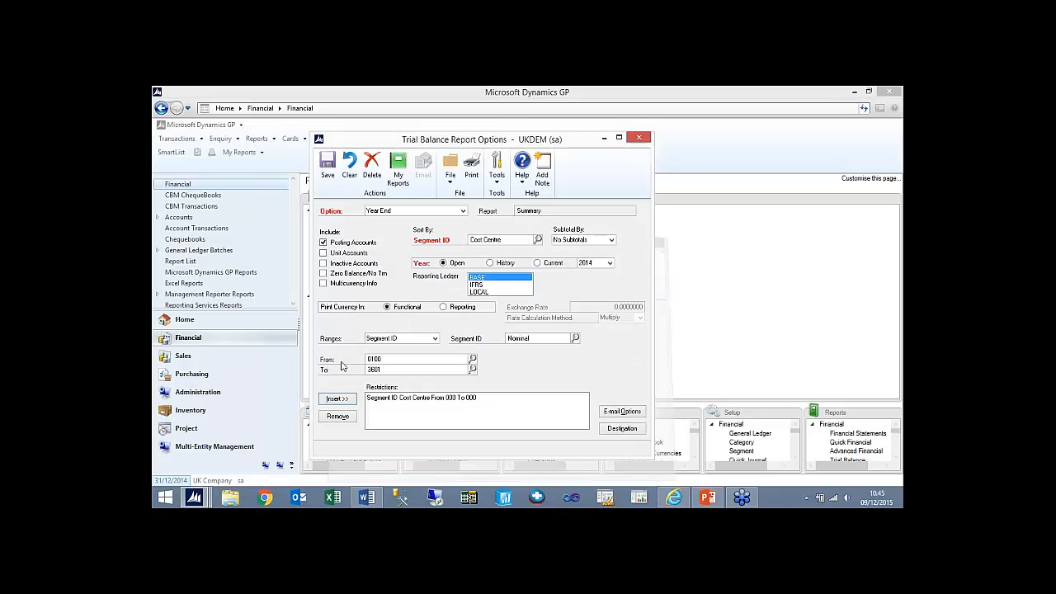
click(337, 398)
- Add the screen as a destination for the Year End report option, save the option and close its window
click(622, 428)
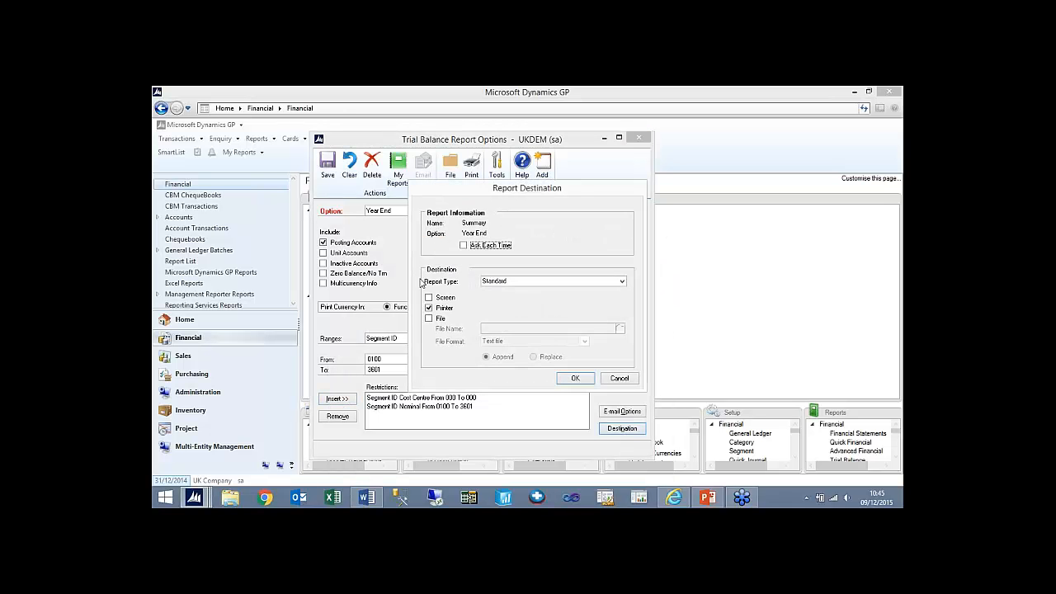
click(429, 298)
click(575, 378)
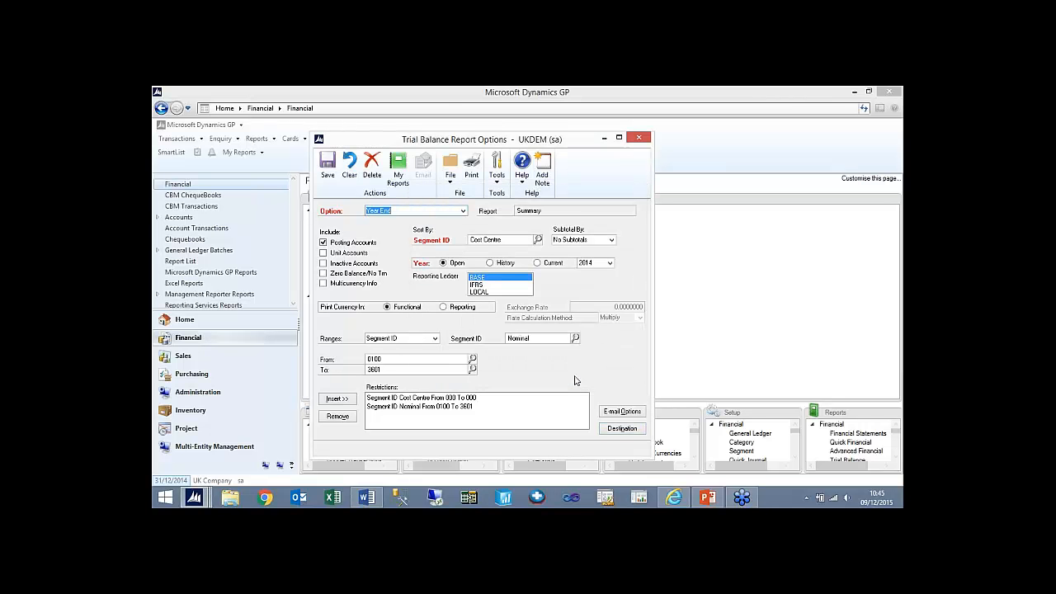
click(332, 178)
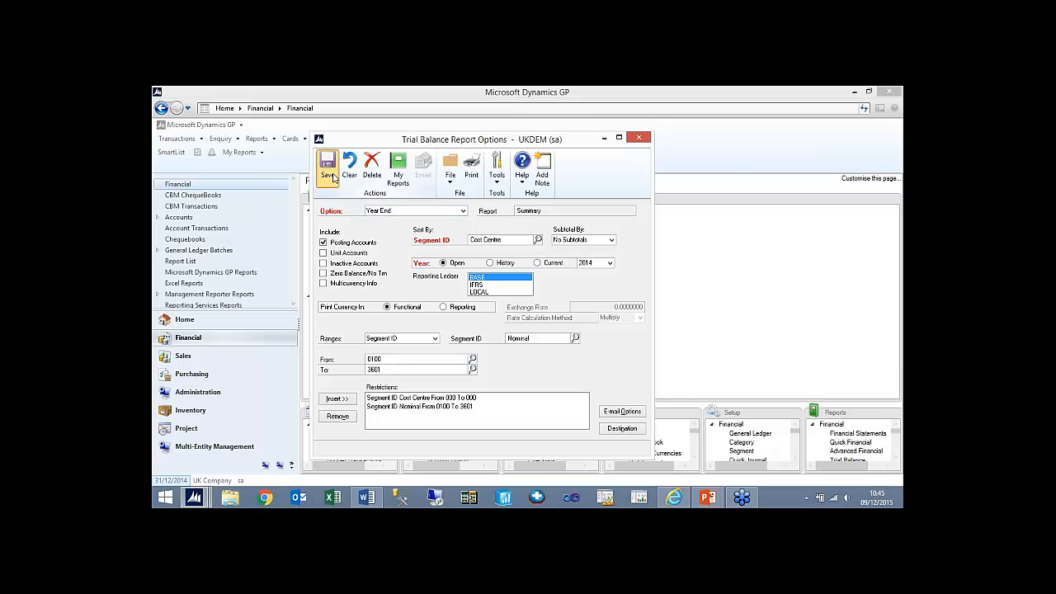
click(639, 137)
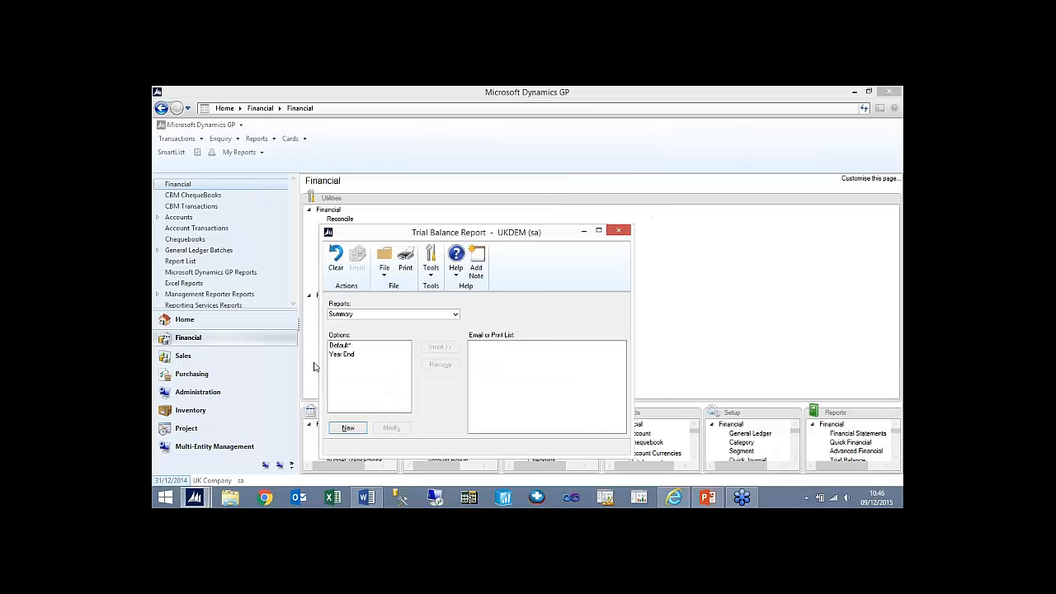
- Add the Year End option to the print list, print the summary trial balance, and close the output and report window
click(343, 355)
click(444, 347)
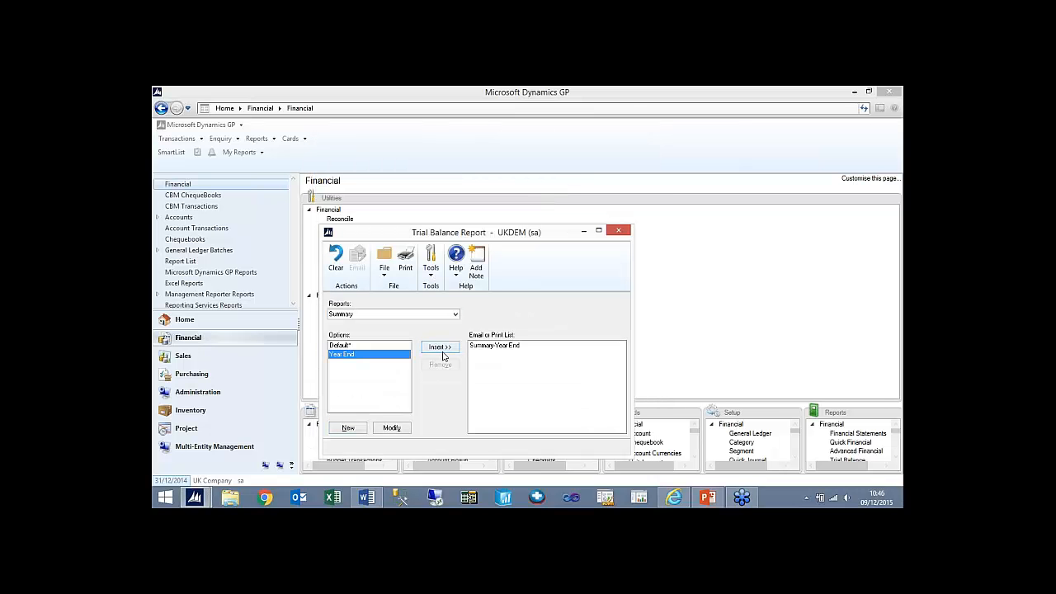
click(405, 262)
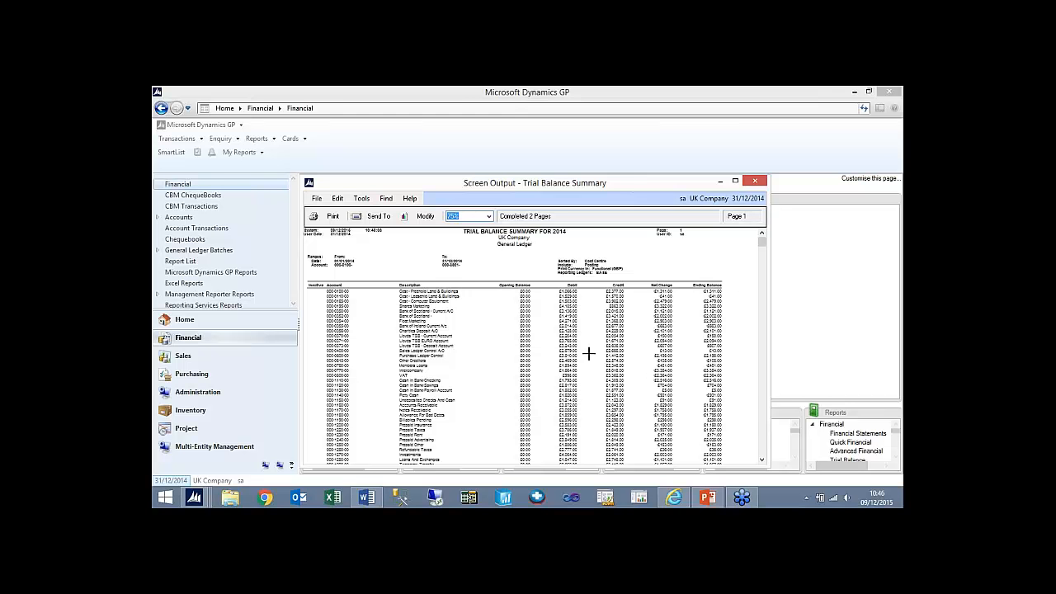
click(754, 181)
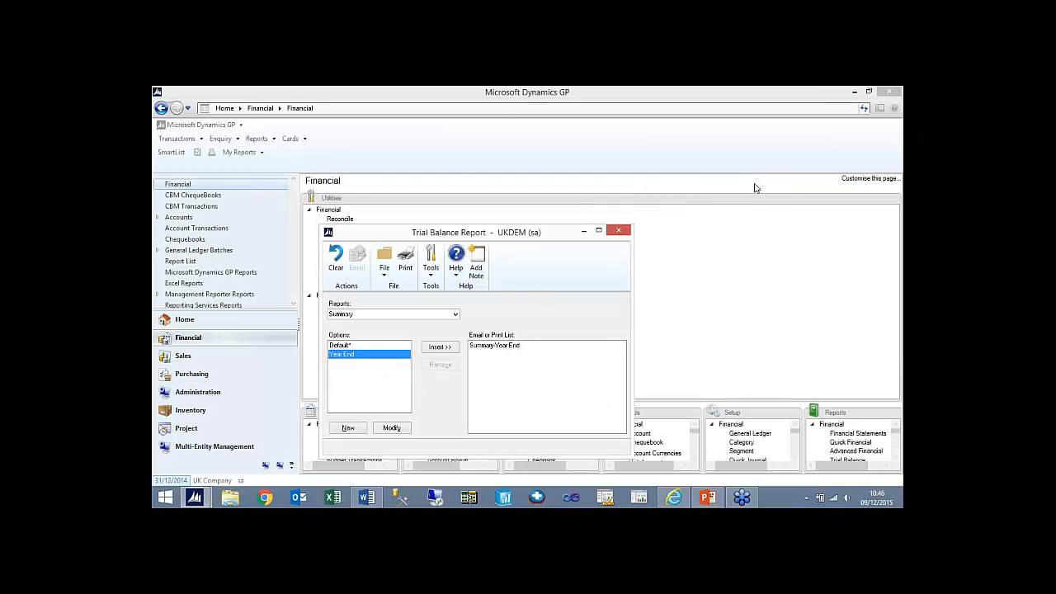
click(623, 231)
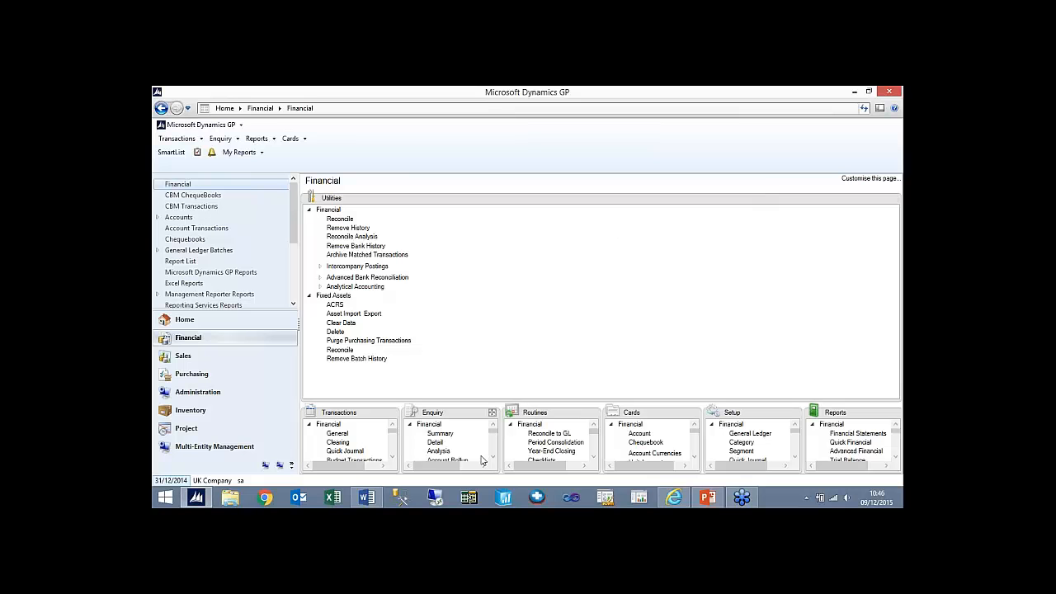
- Run the Year-End Closing routine for 2014 and continue closing despite the unposted single-use batch or quick journal
click(593, 414)
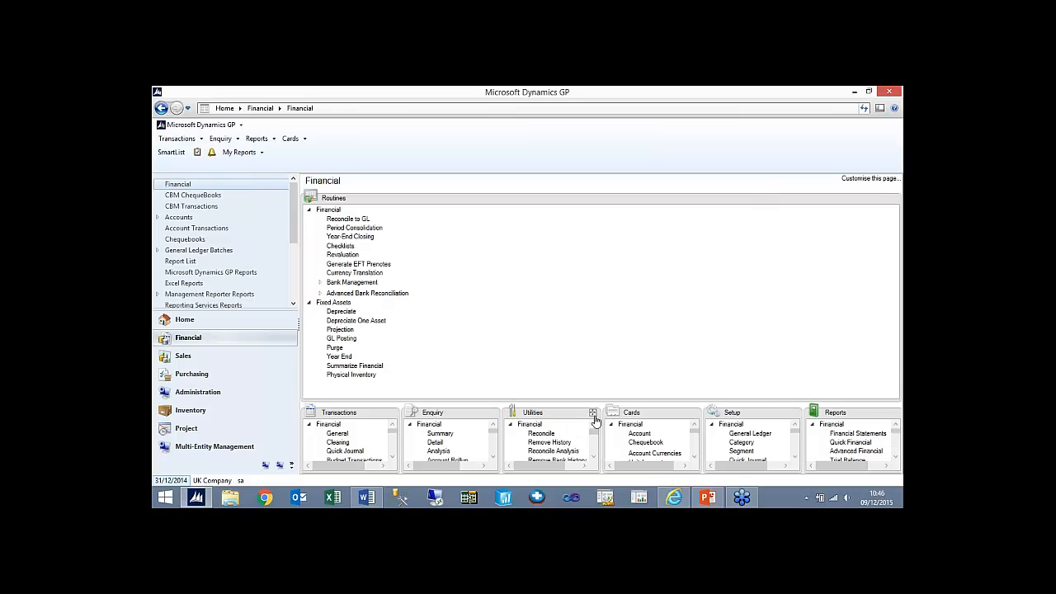
click(355, 228)
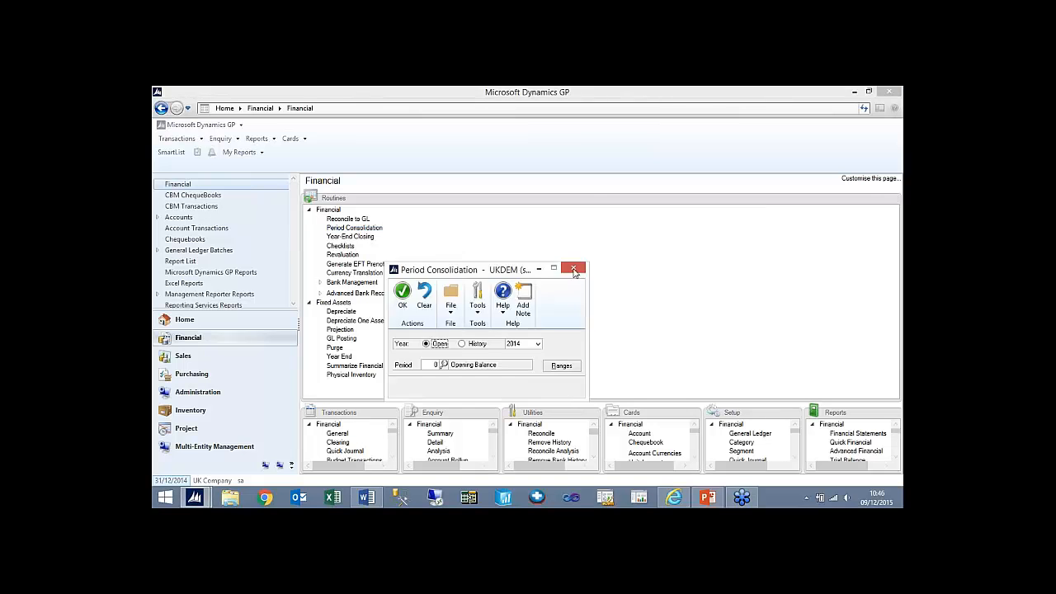
click(573, 267)
click(350, 236)
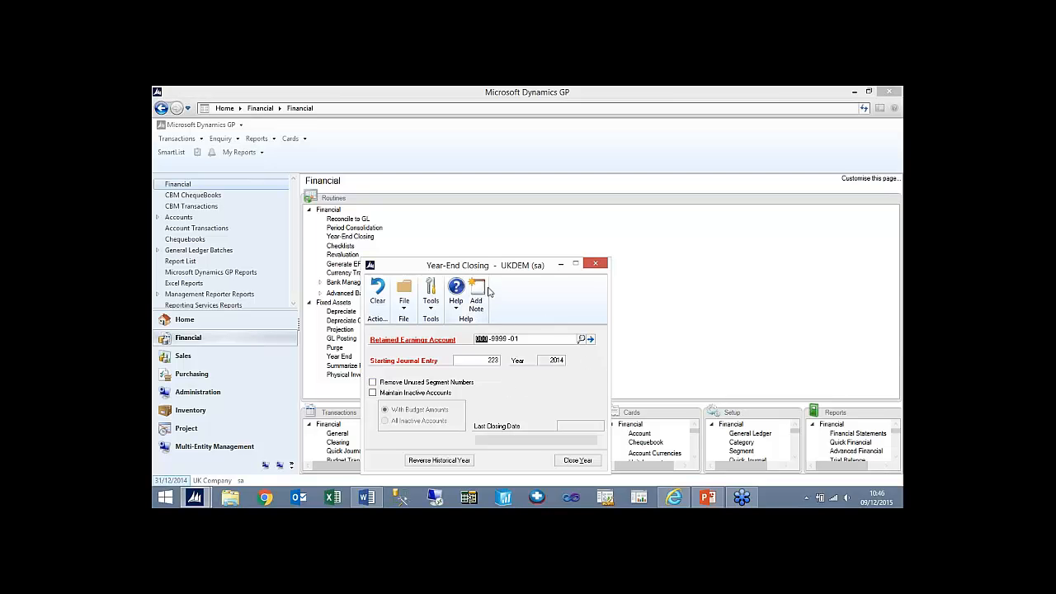
drag(487, 269, 473, 199)
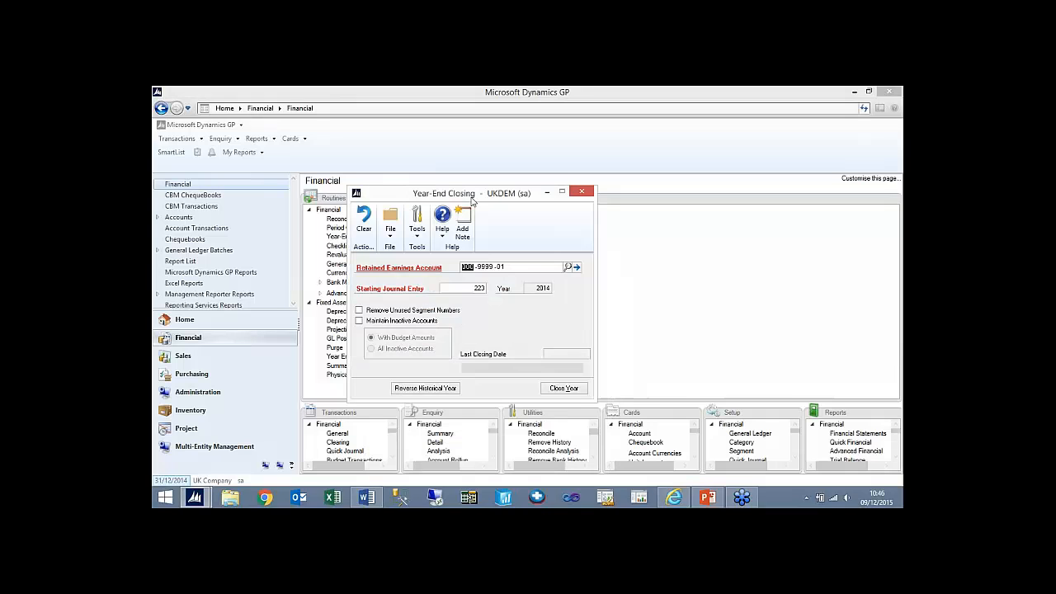
click(567, 393)
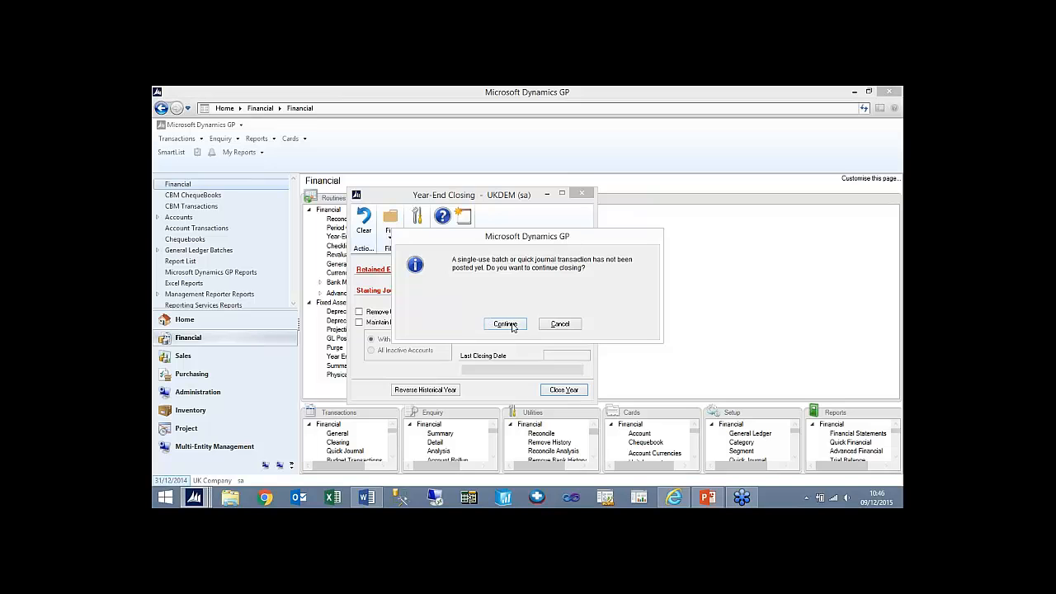
click(503, 323)
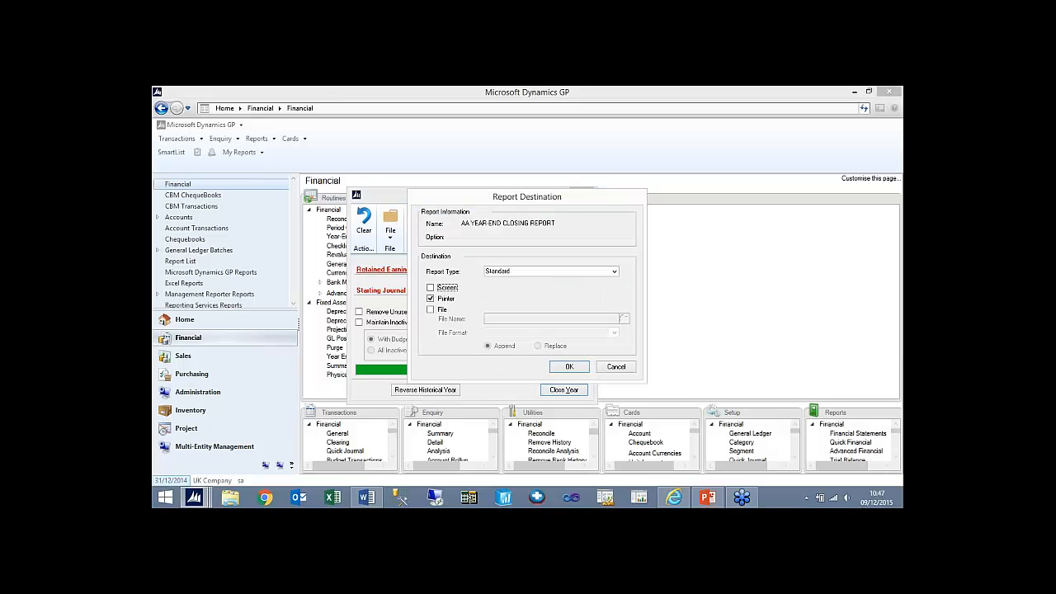
- Output the AA Year-End Closing Report to the screen and a desktop text file named 2014 ye close, not the printer
click(430, 287)
click(430, 297)
click(430, 309)
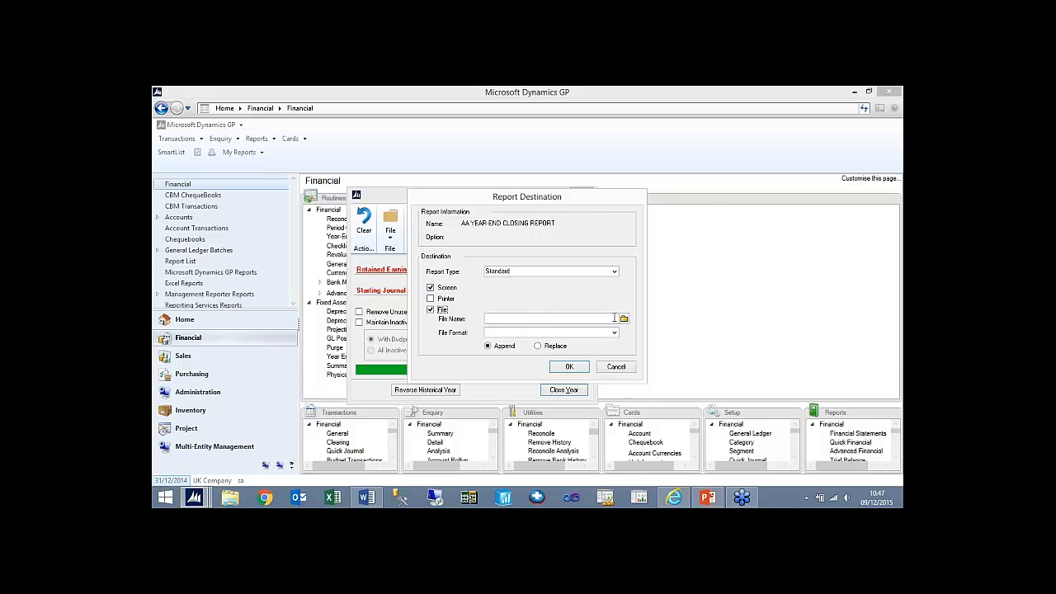
click(624, 317)
text(2014 ye close)
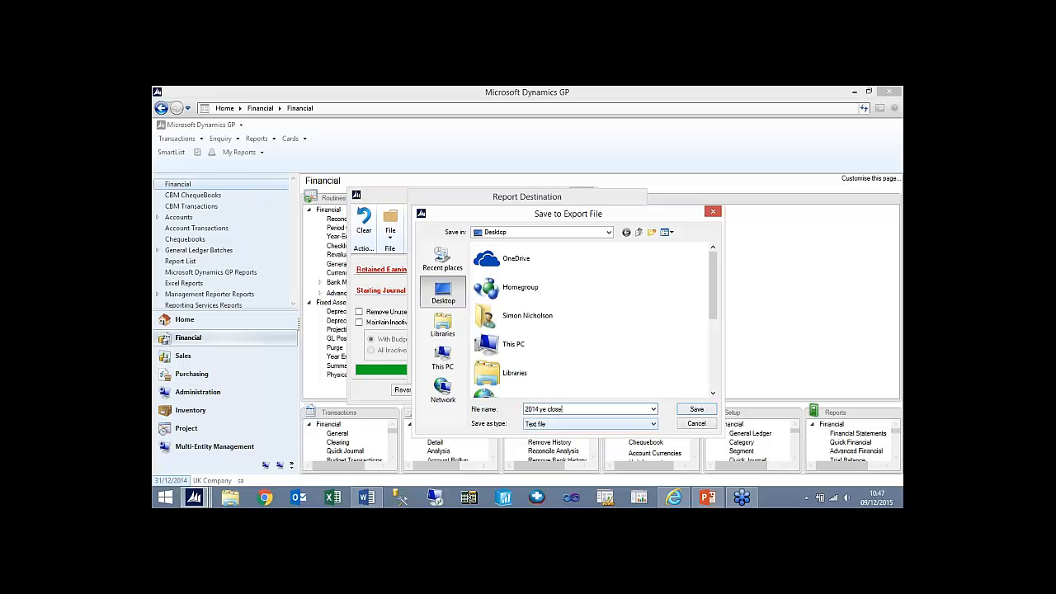
click(687, 410)
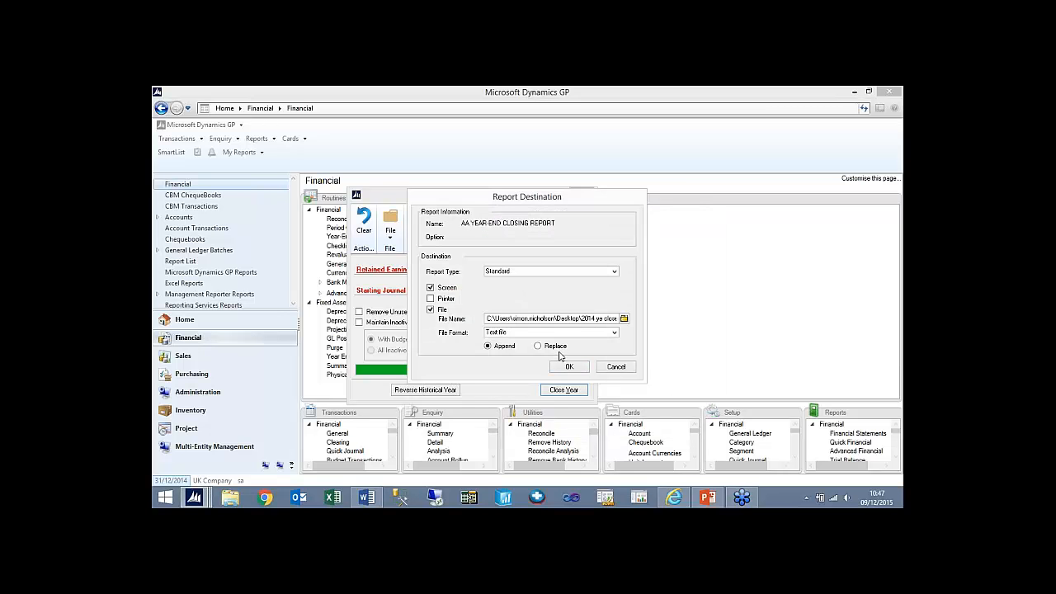
click(569, 366)
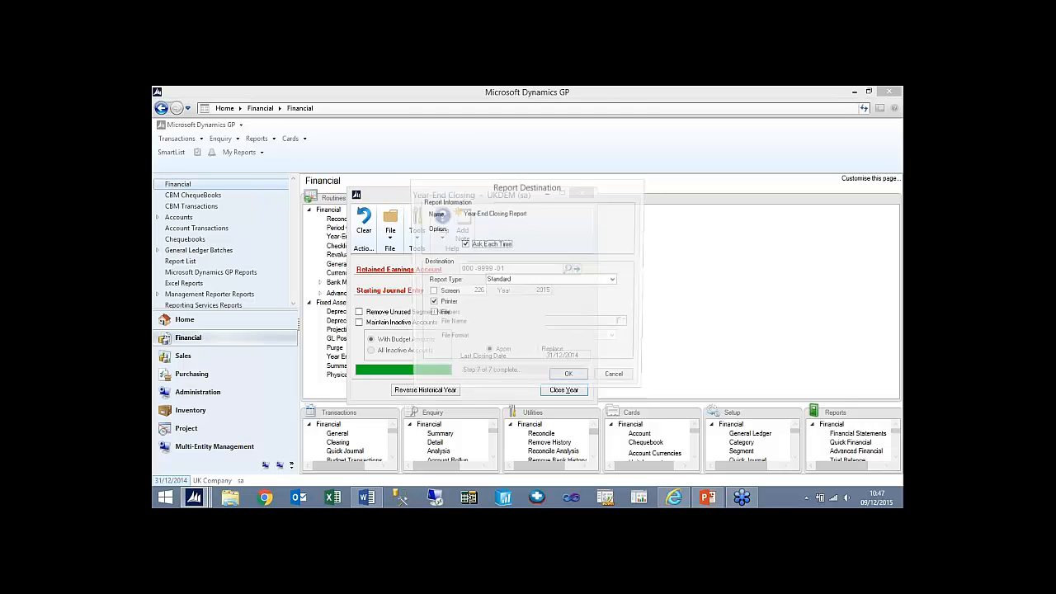
- Output the Year-End Closing Report to the screen and a desktop text file named gl ye 2014 in Replace mode, not the printer
click(430, 292)
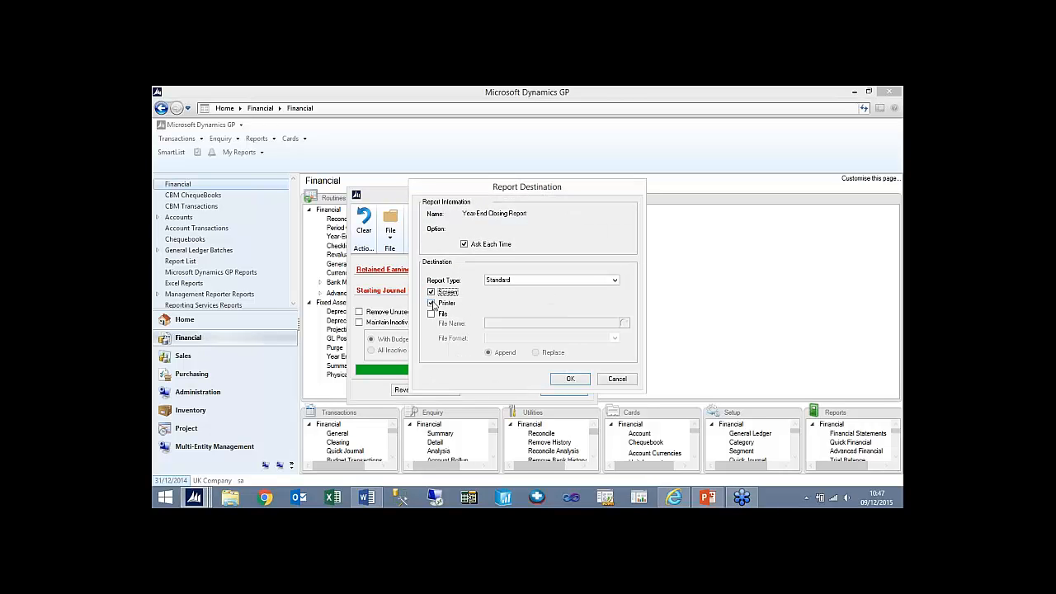
click(430, 303)
click(431, 313)
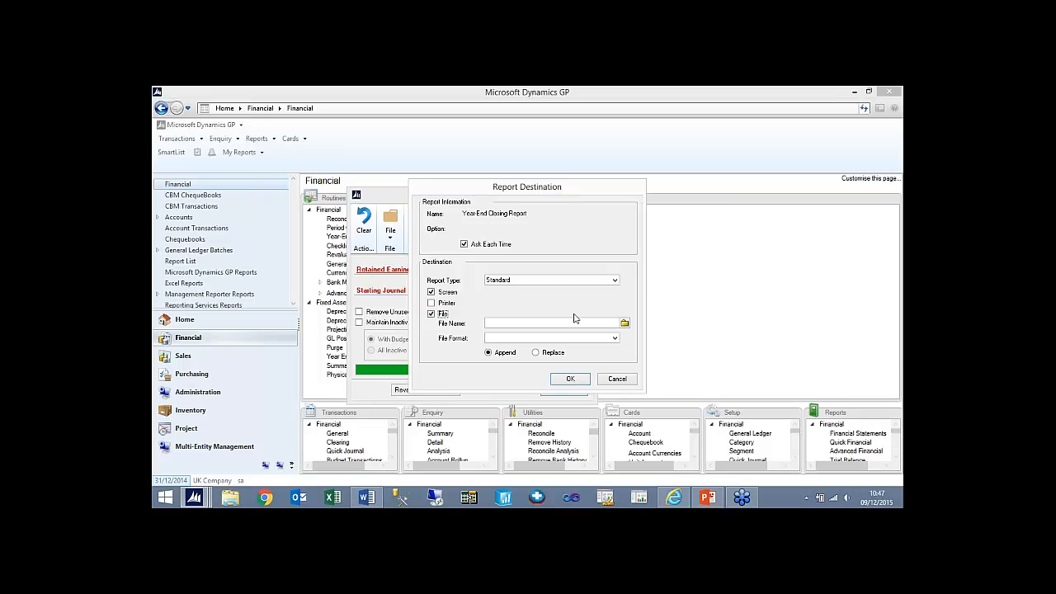
click(625, 323)
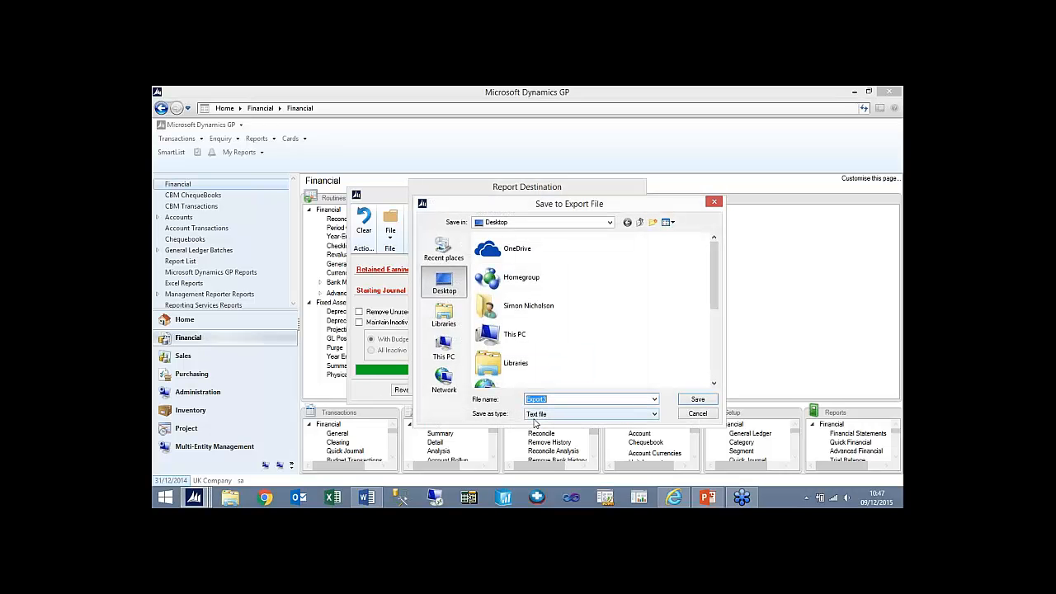
text(gl ye 2014)
click(697, 399)
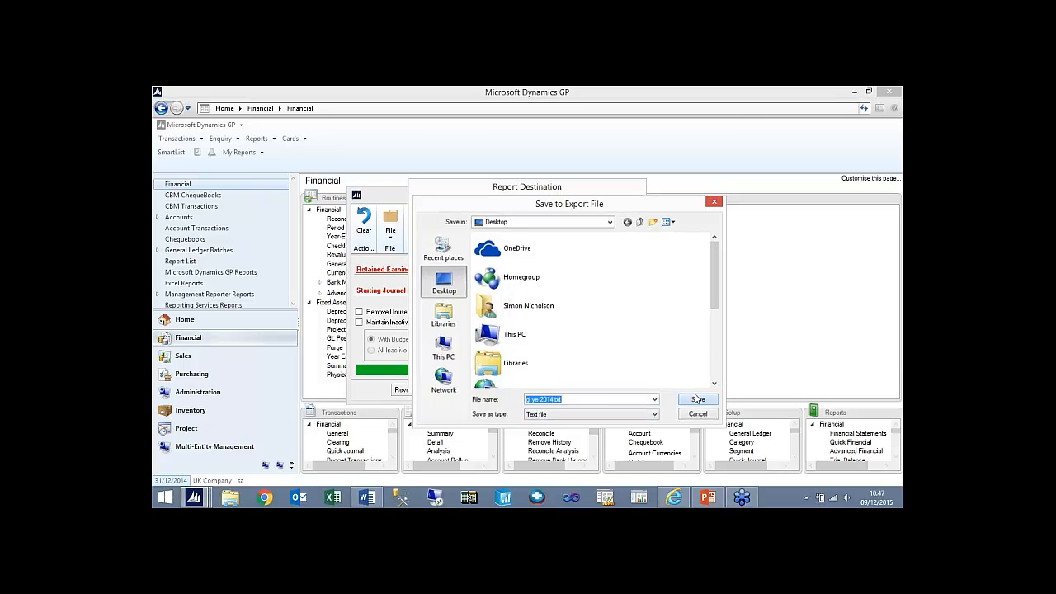
click(537, 352)
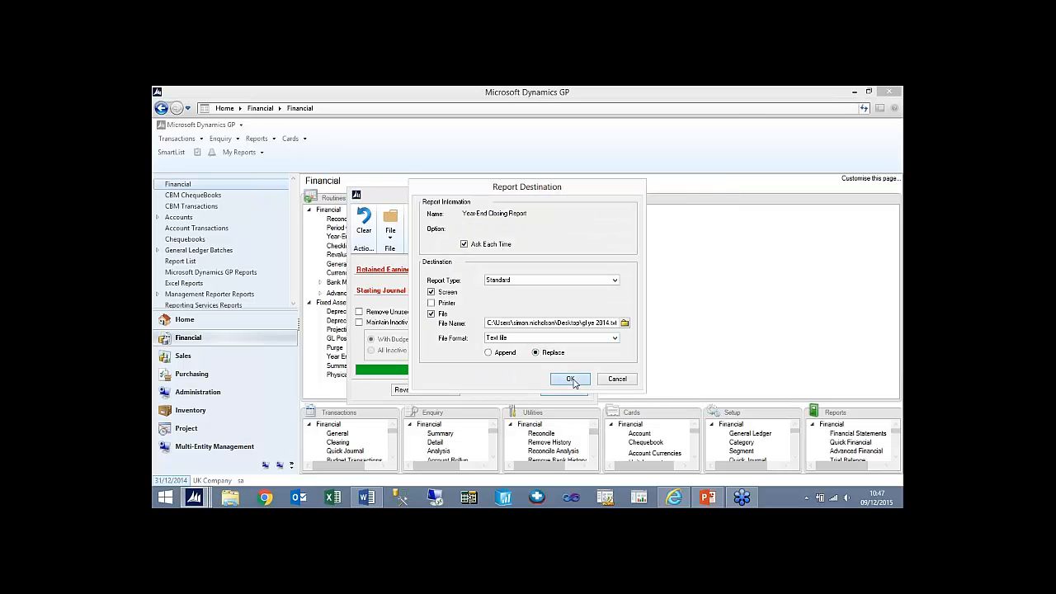
click(571, 378)
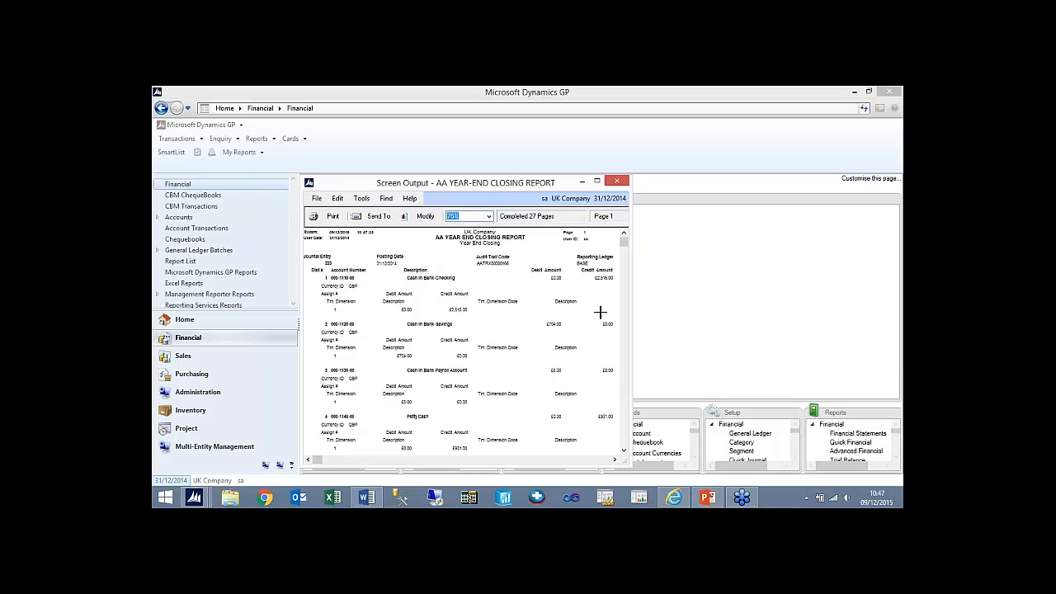
- Close the AA Year-End Closing Report, then maximize the Multicurrency Year End Closing Journal and examine its sending options
click(617, 181)
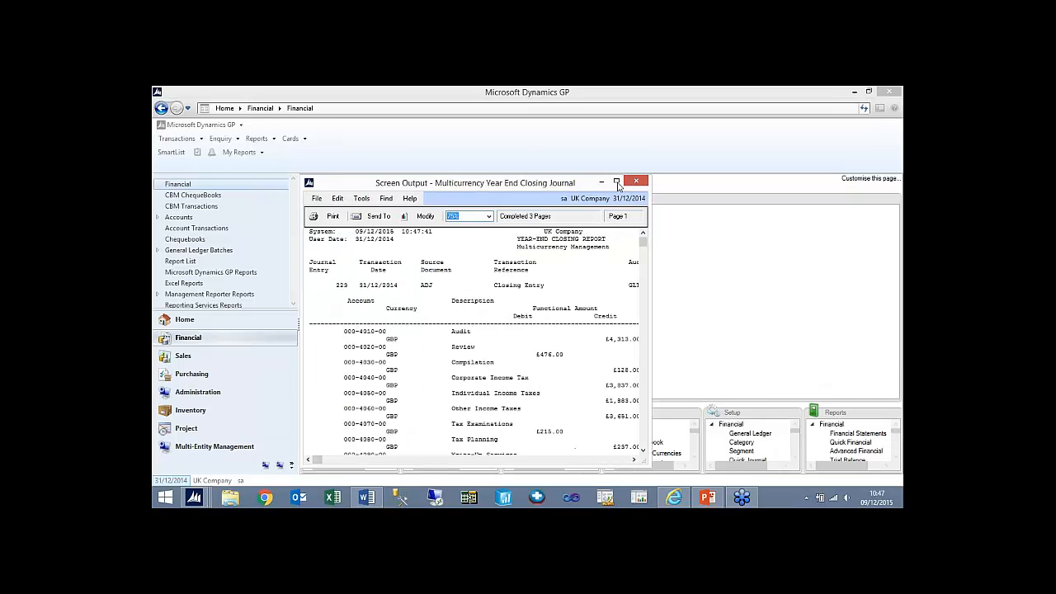
click(616, 182)
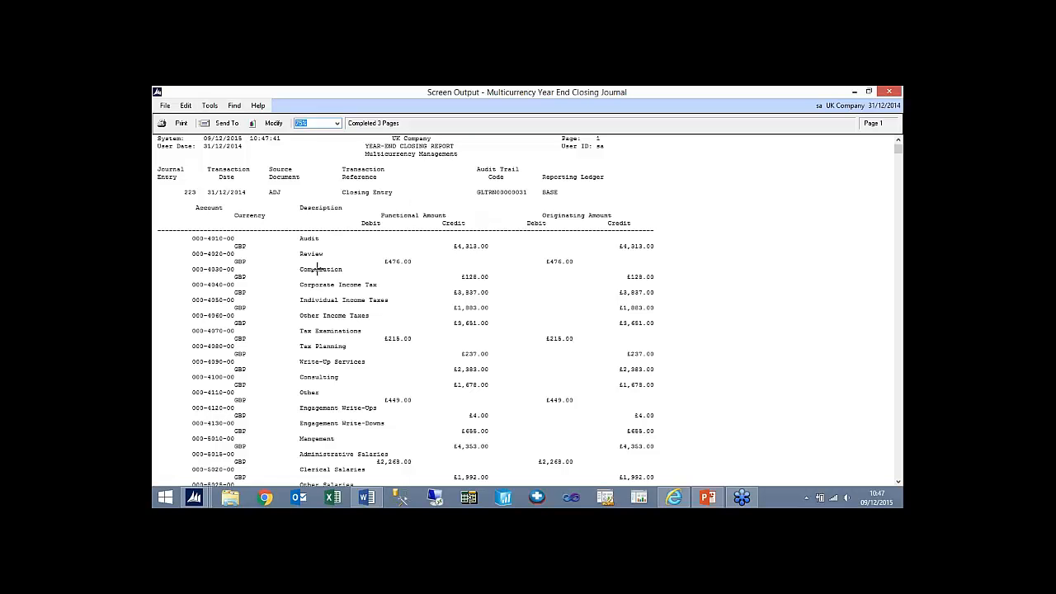
click(236, 124)
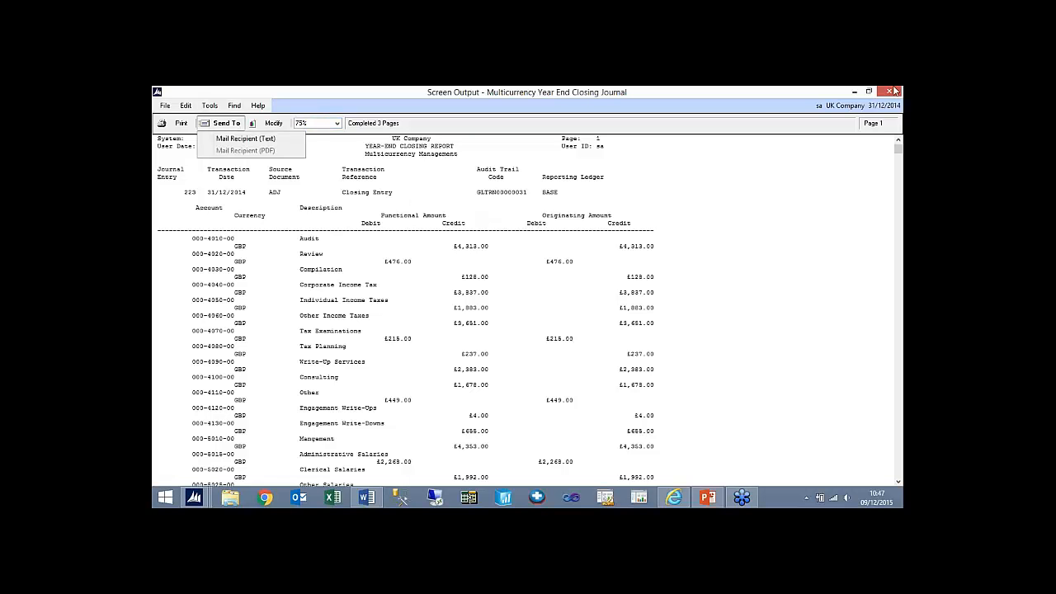
- Close the Multicurrency Year End Closing Journal report and the Year-End Closing window
click(165, 106)
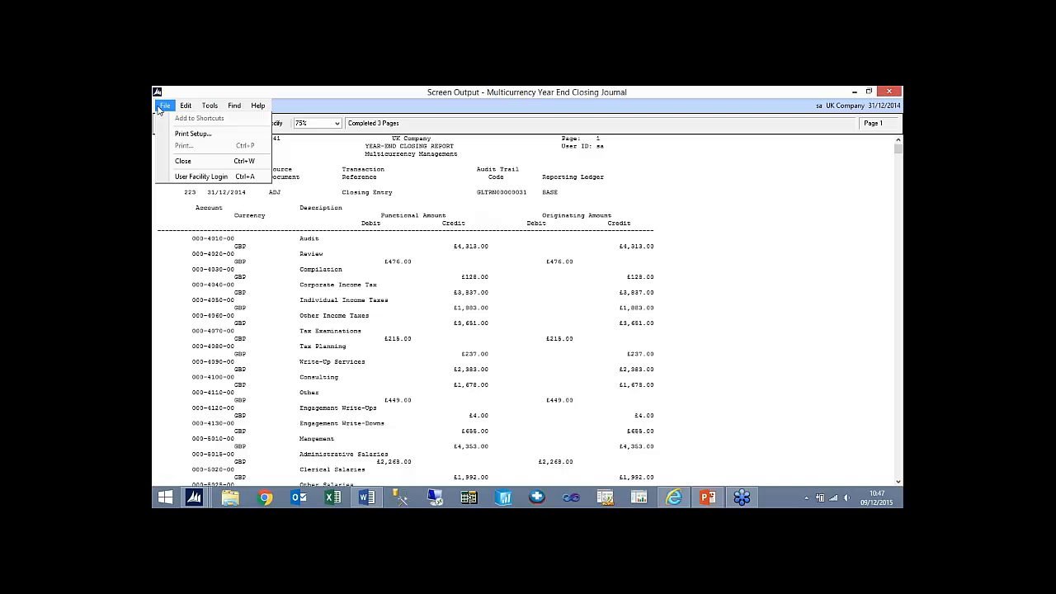
click(197, 163)
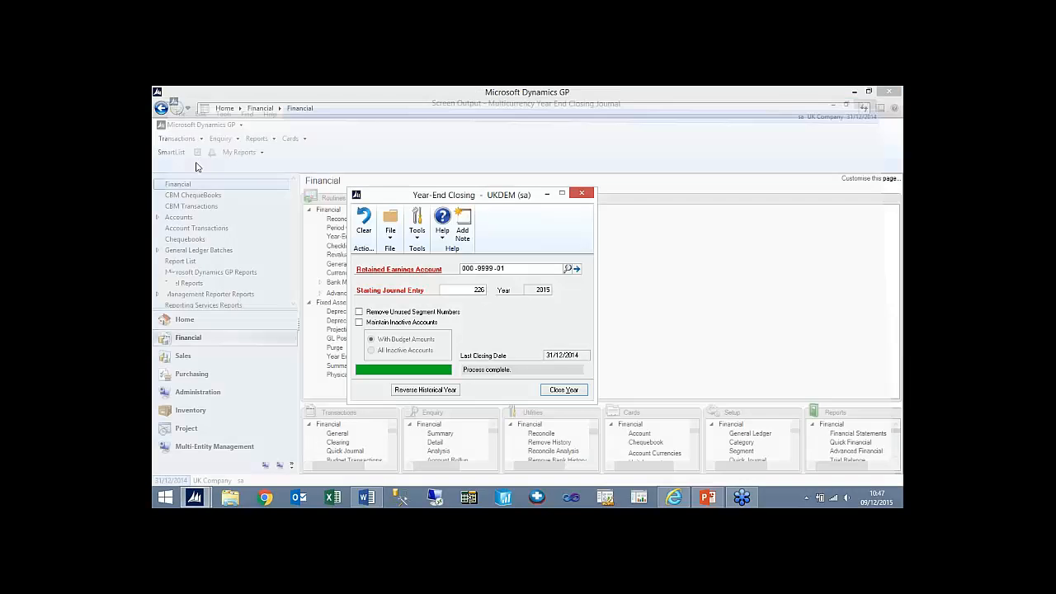
click(589, 186)
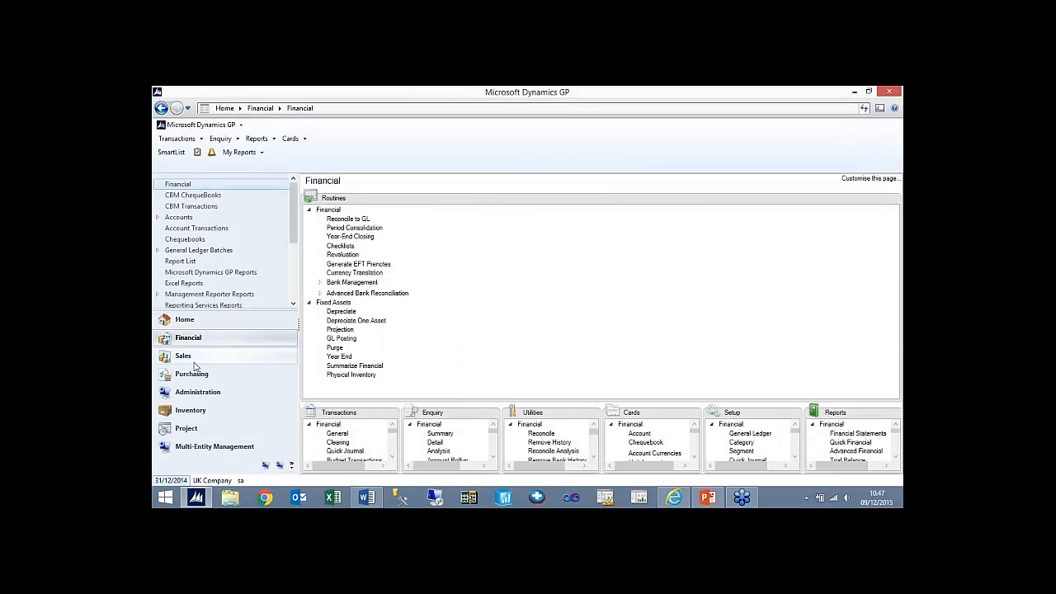
- Check the company's Financial Periods Setup for 2014, including its historical year status and closed series, then close the window
click(198, 392)
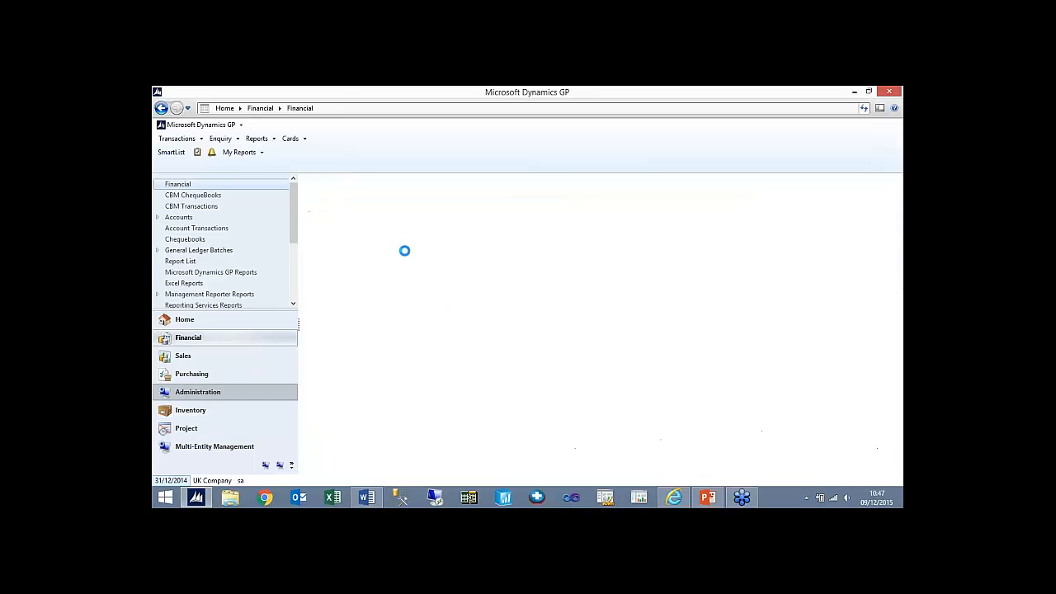
click(309, 228)
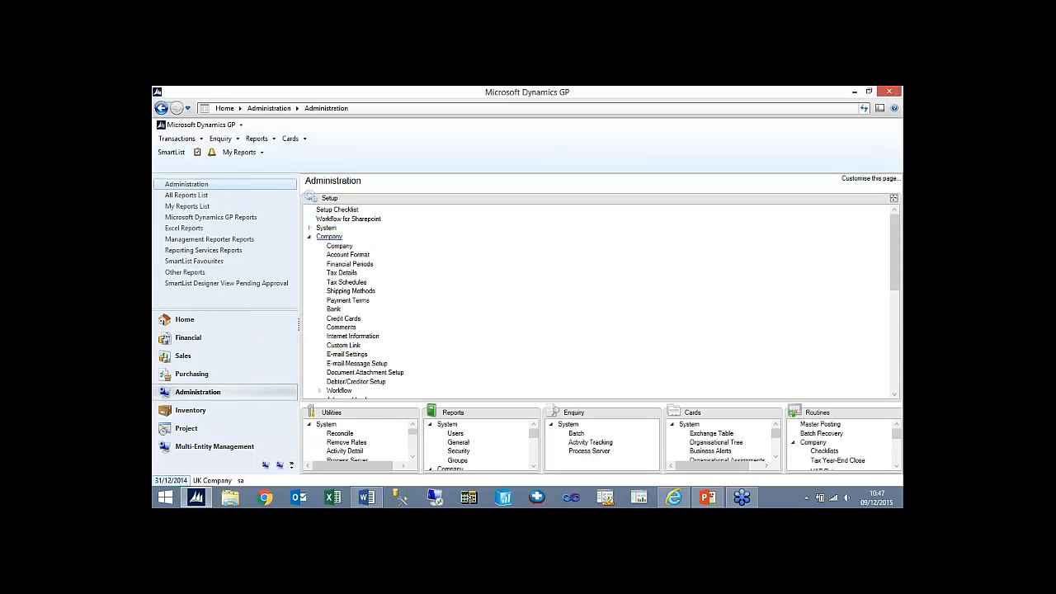
click(350, 264)
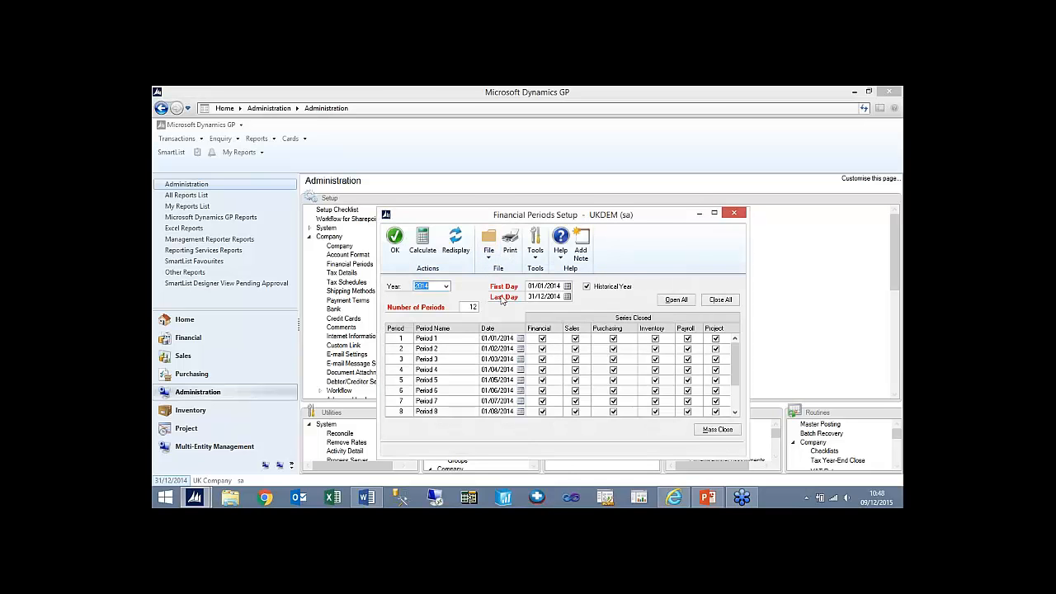
click(731, 214)
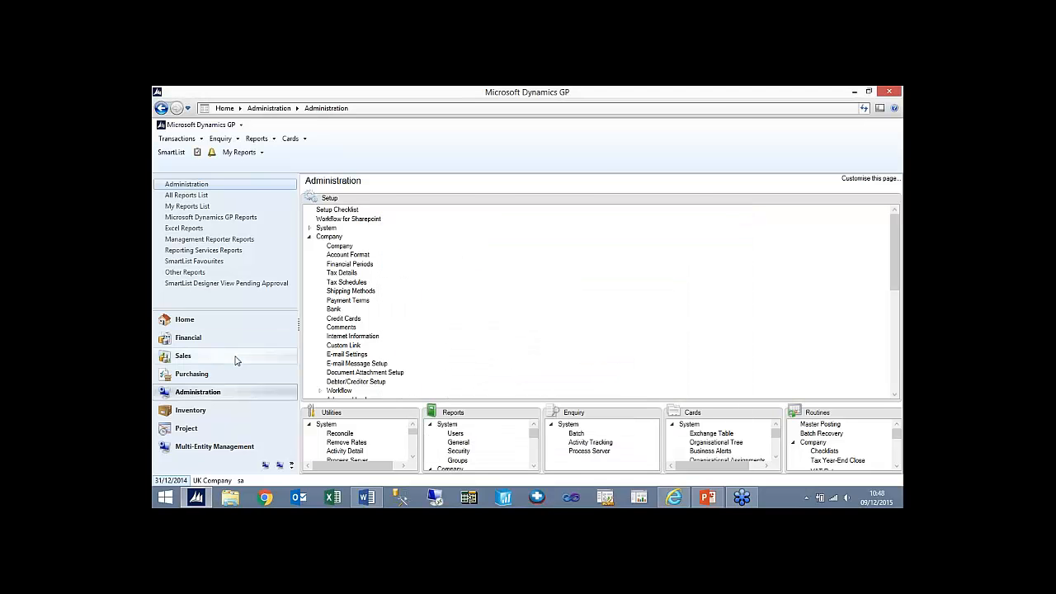
- Set the Year End option of the Summary trial balance report to open year 2015
click(260, 139)
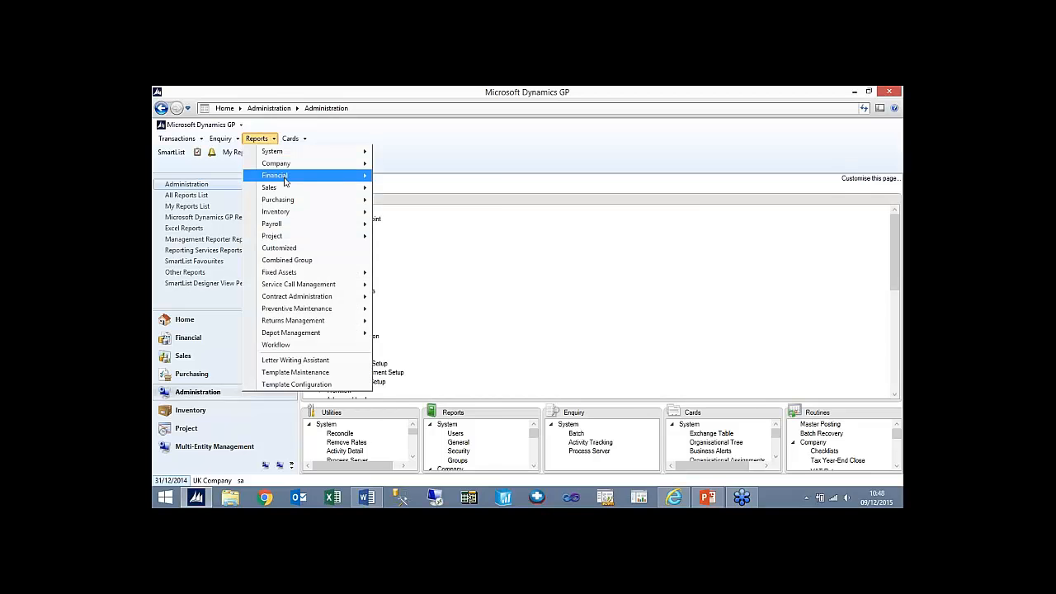
mouse_move(284, 181)
click(452, 217)
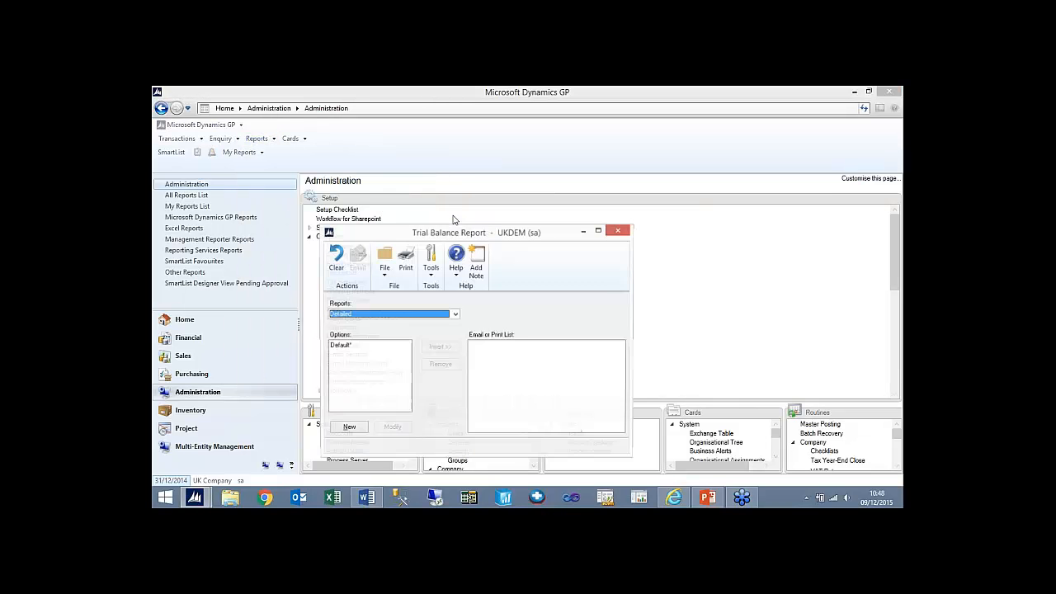
click(395, 315)
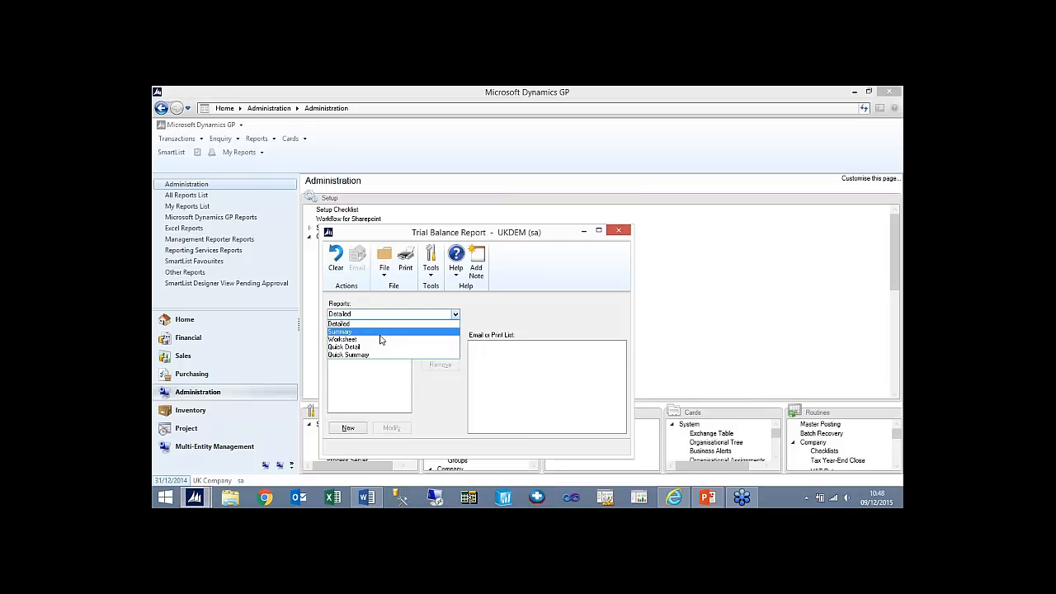
click(380, 334)
click(362, 354)
click(398, 428)
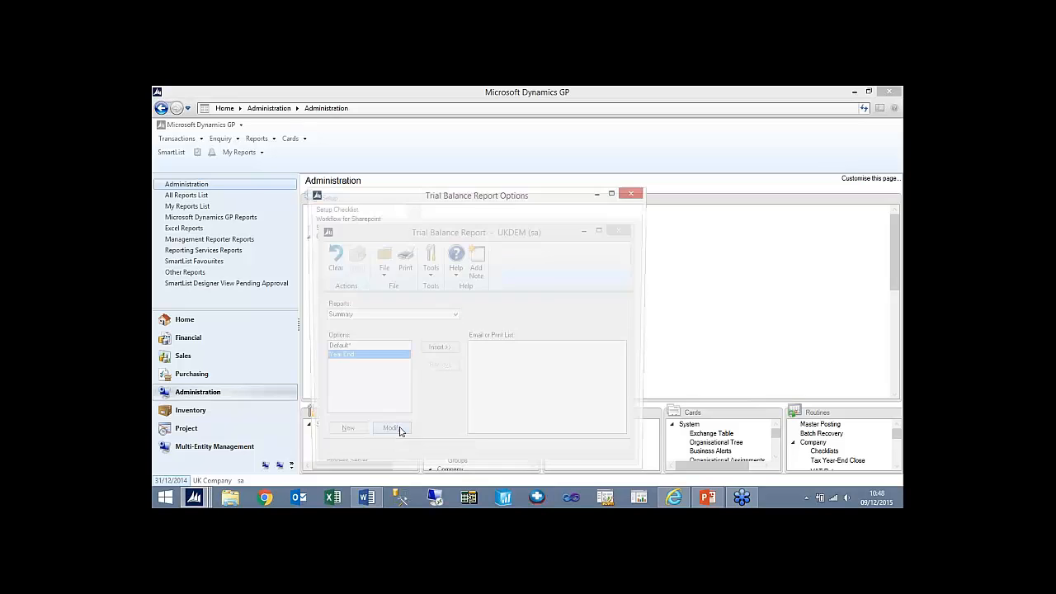
click(604, 319)
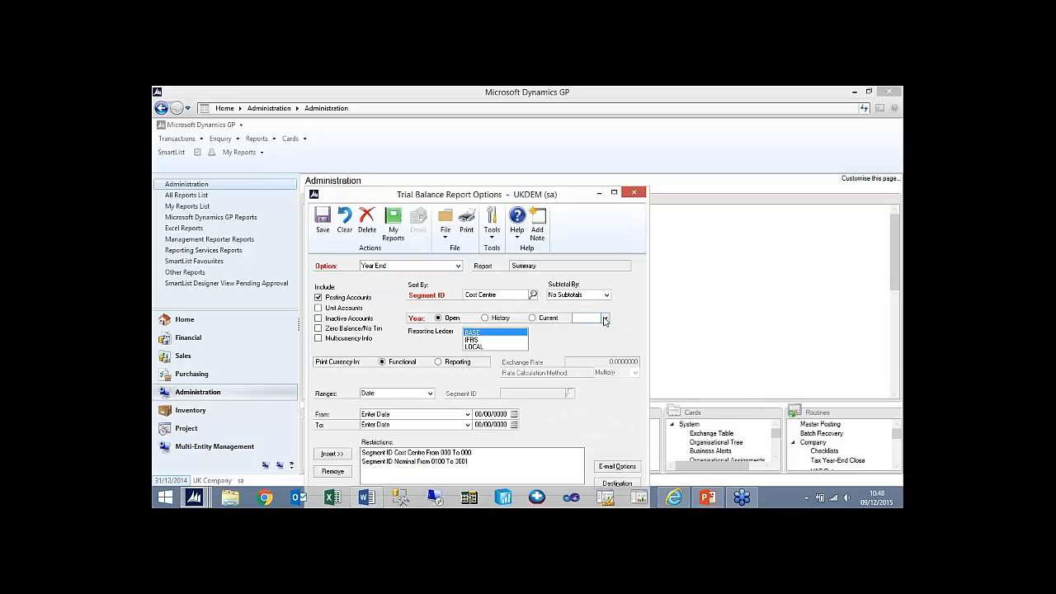
click(598, 330)
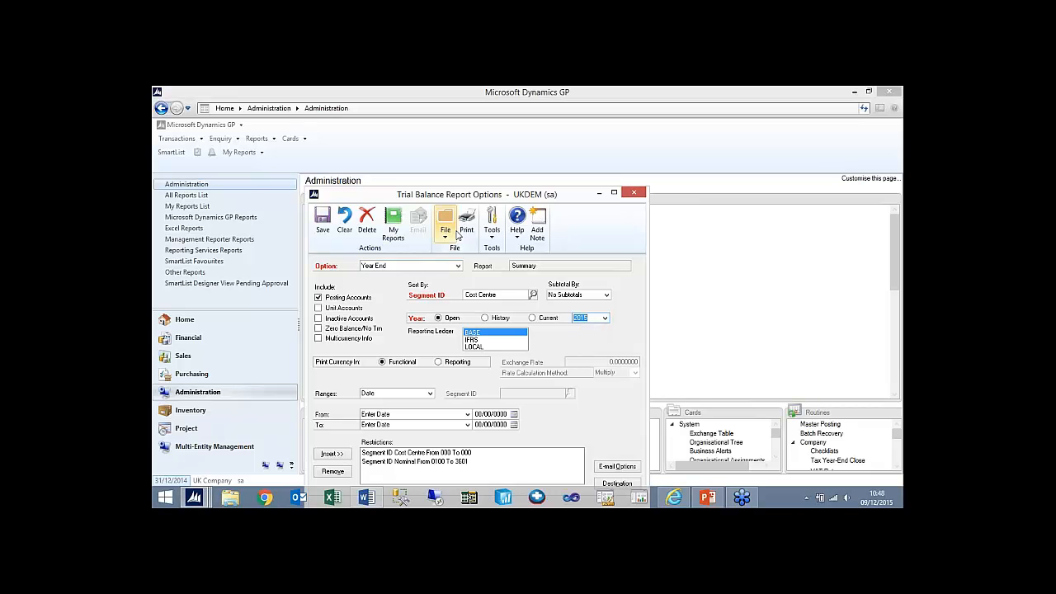
- Output the 2015 Trial Balance Summary to the screen, then close it and save the changes to the Year End report option
click(468, 231)
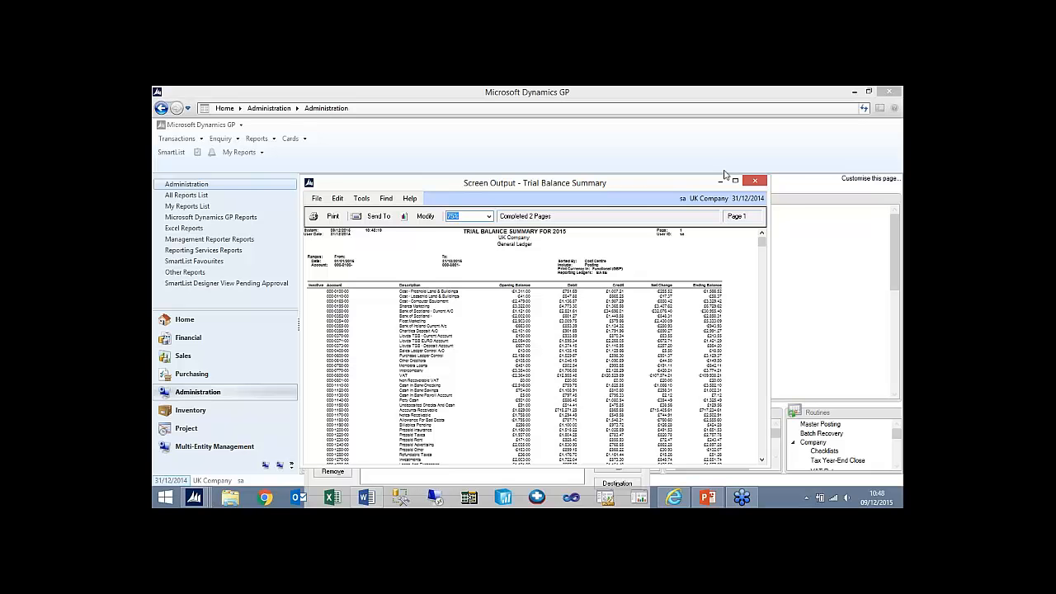
click(754, 181)
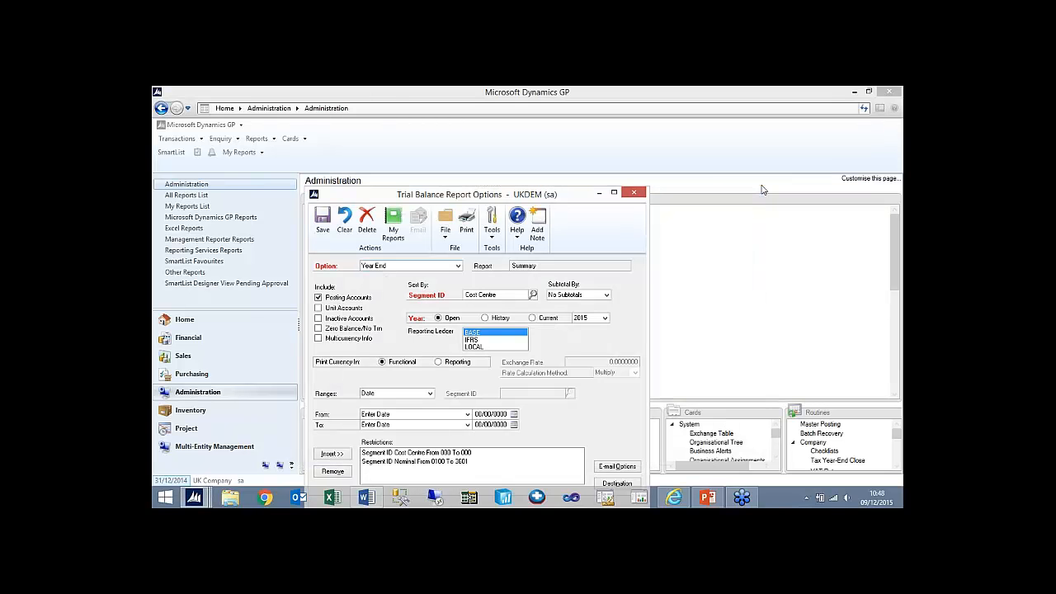
click(633, 194)
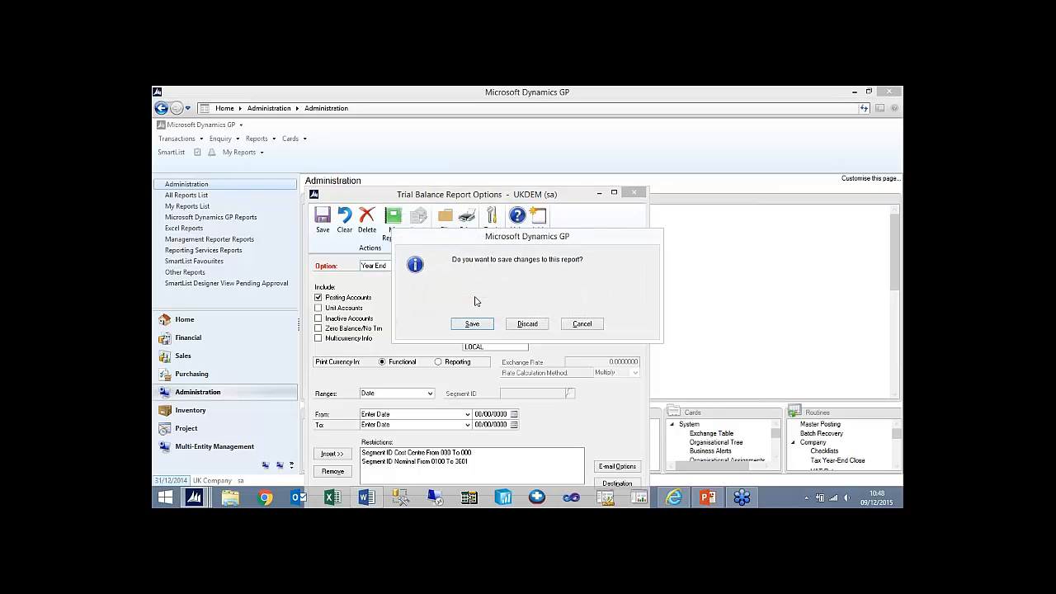
click(482, 326)
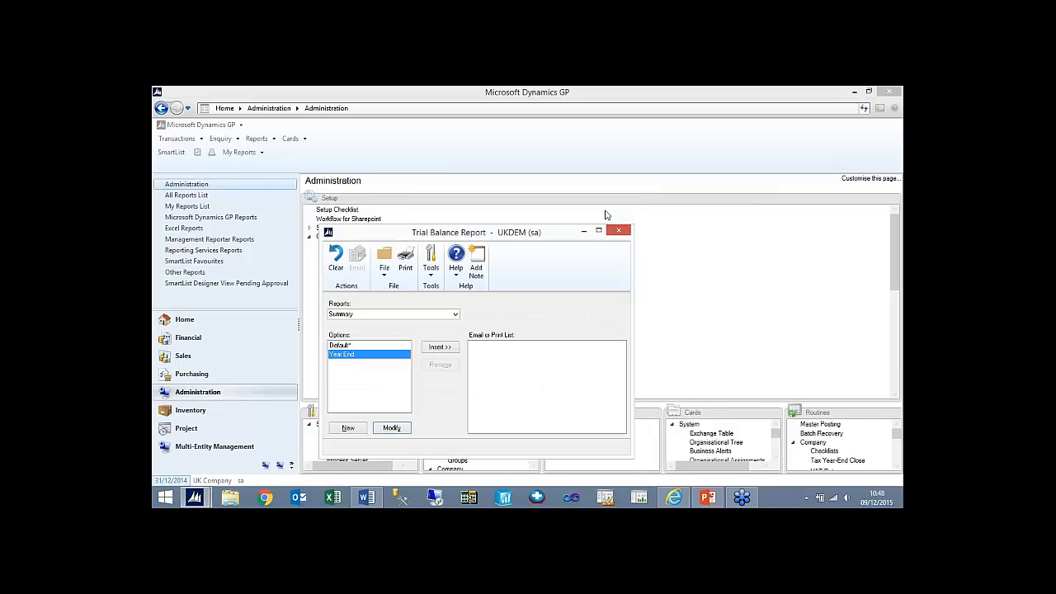
click(625, 234)
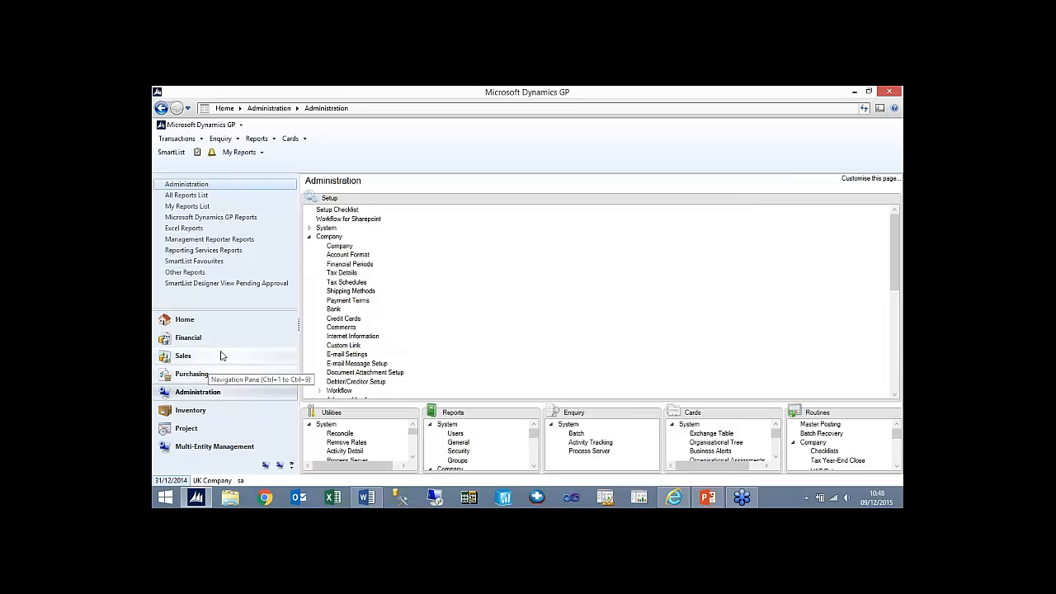
- Look at the Reverse Historical Year window of the financial Year-End Closing routine, then close both windows without processing
click(188, 337)
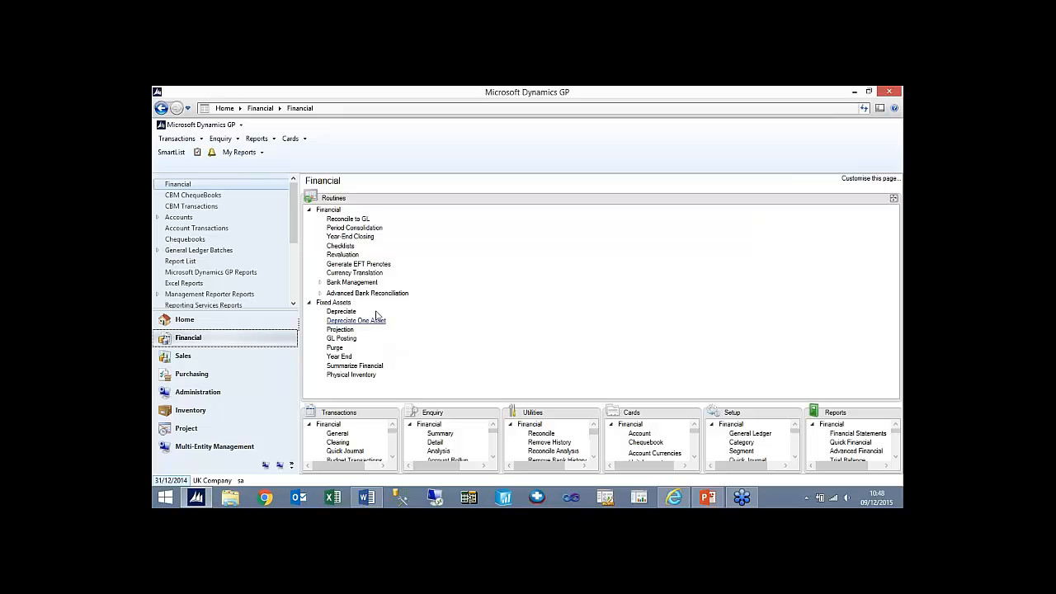
click(348, 238)
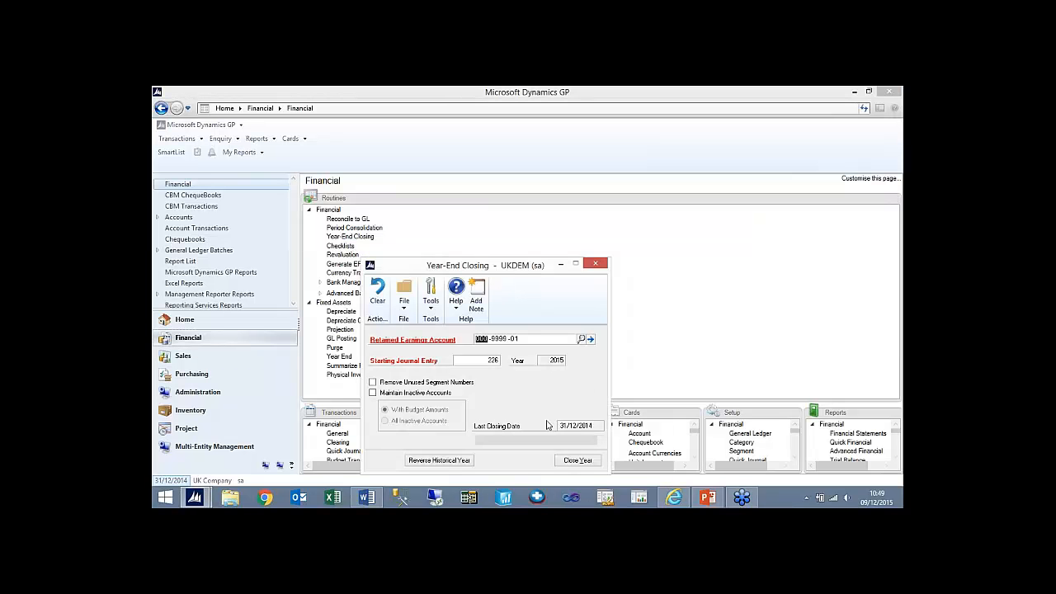
click(440, 460)
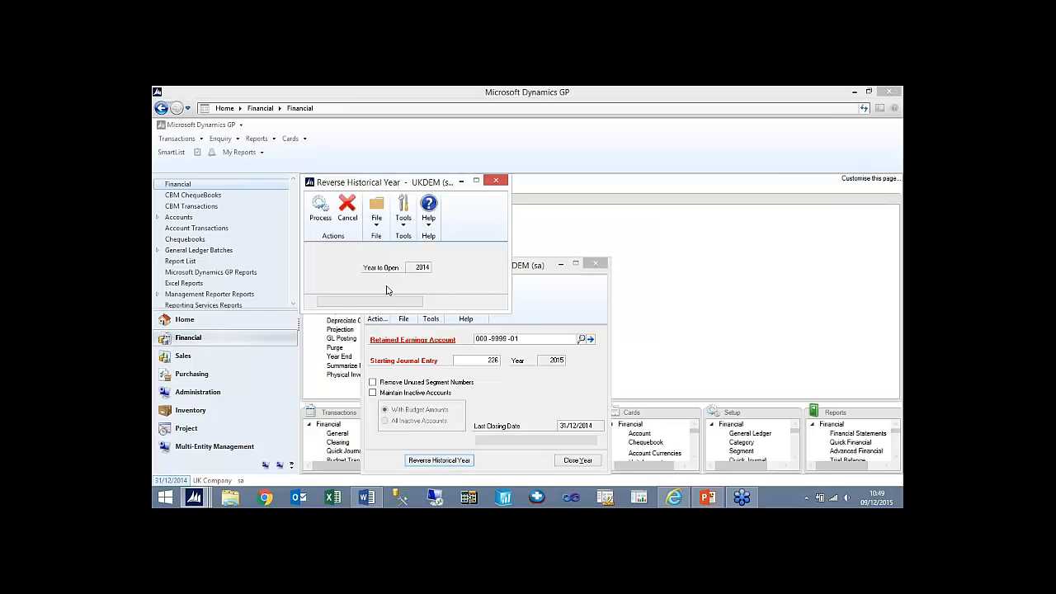
click(498, 182)
click(595, 264)
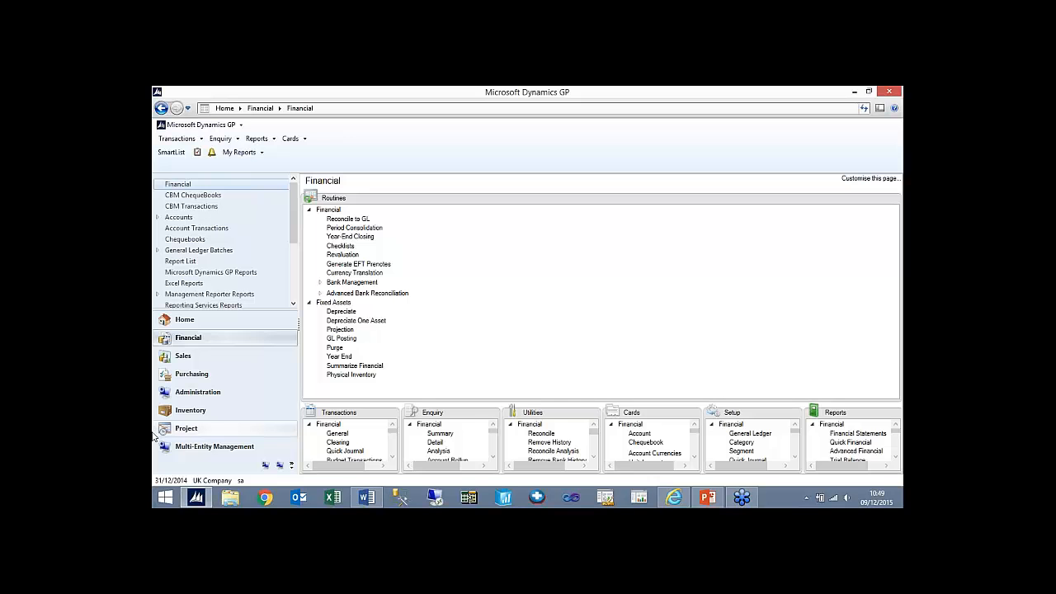
- Run the Purchasing Year-End Close routine for all years with the report printed
click(210, 373)
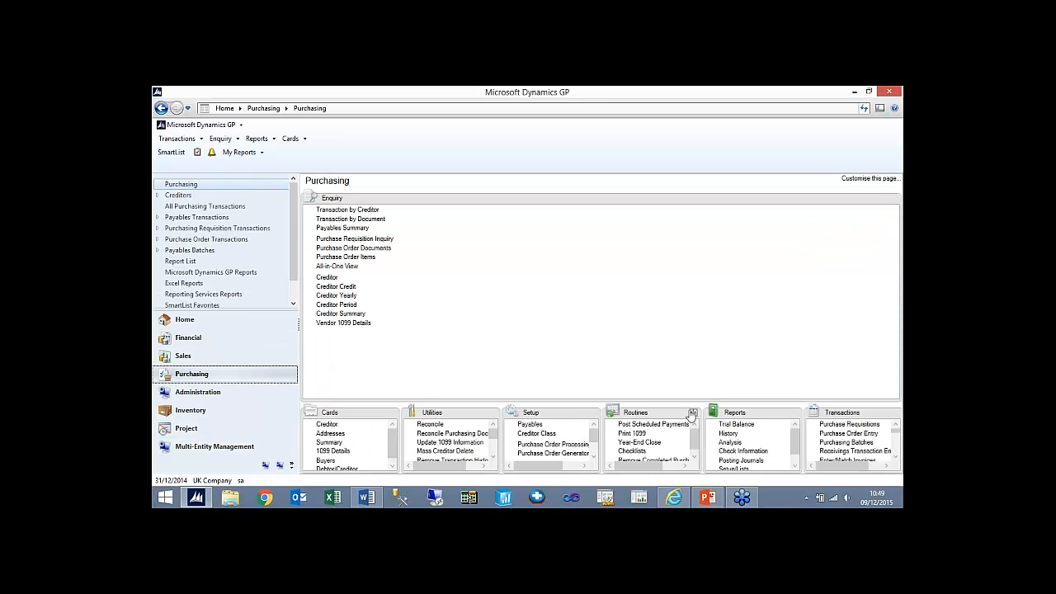
click(692, 413)
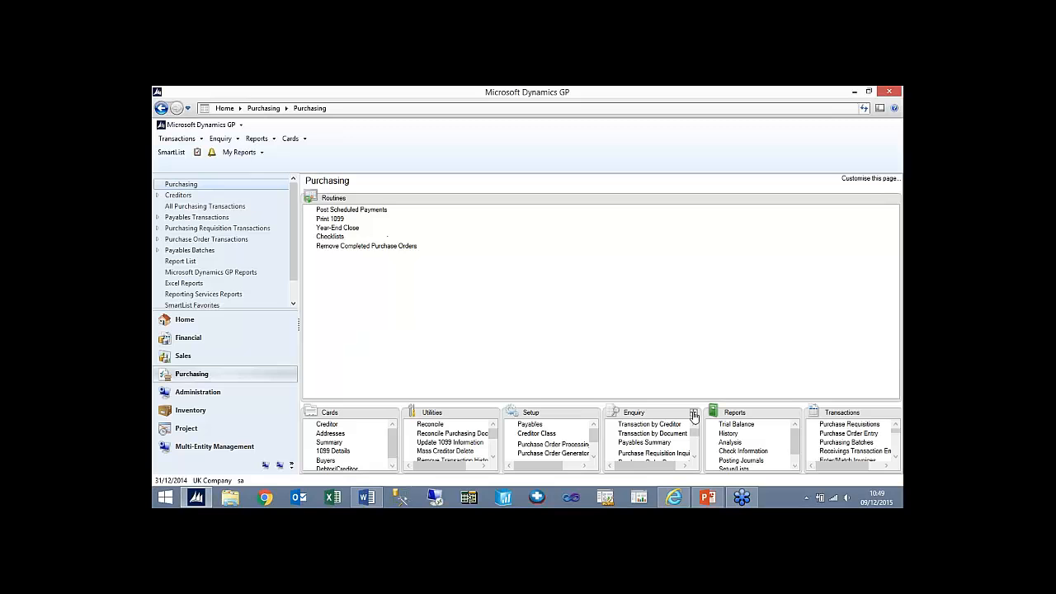
click(342, 228)
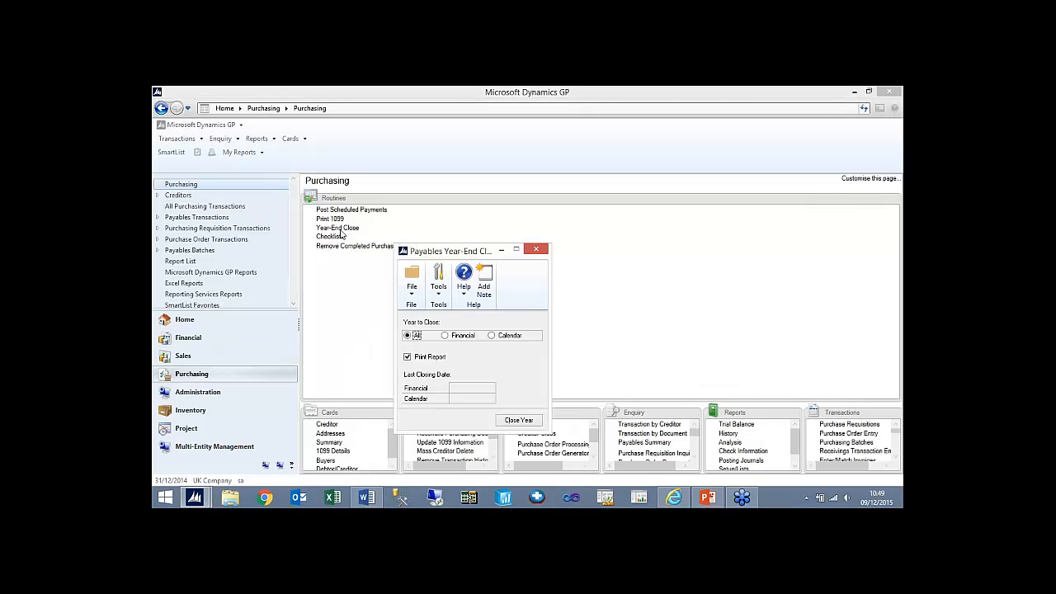
click(521, 421)
- Output the Payables Year-End Financial/Calendar Close report to the screen and a desktop text file named 2014 payables close in Replace mode, not the printer
click(431, 292)
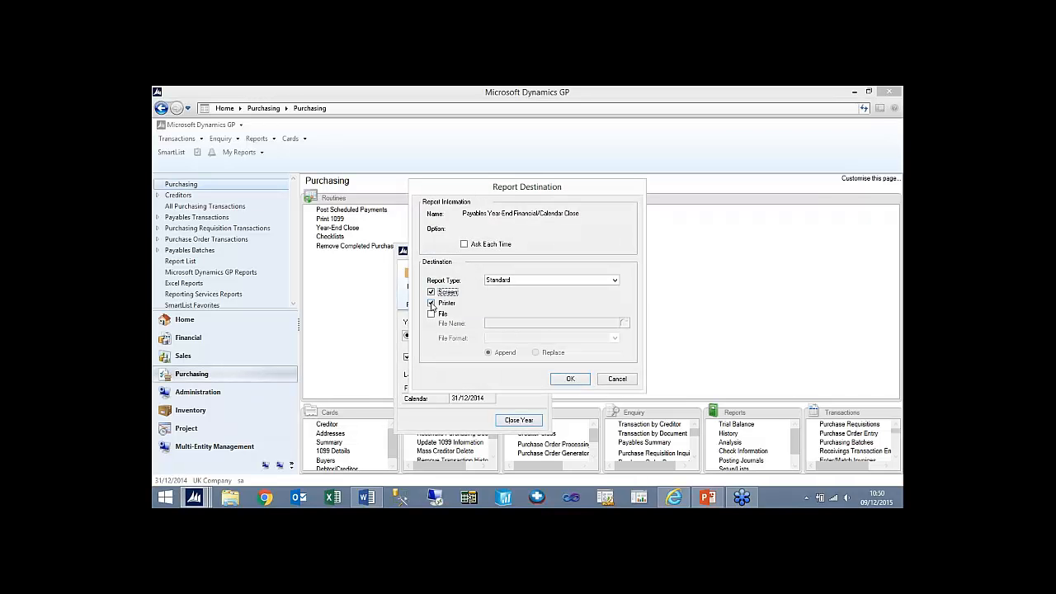
click(430, 313)
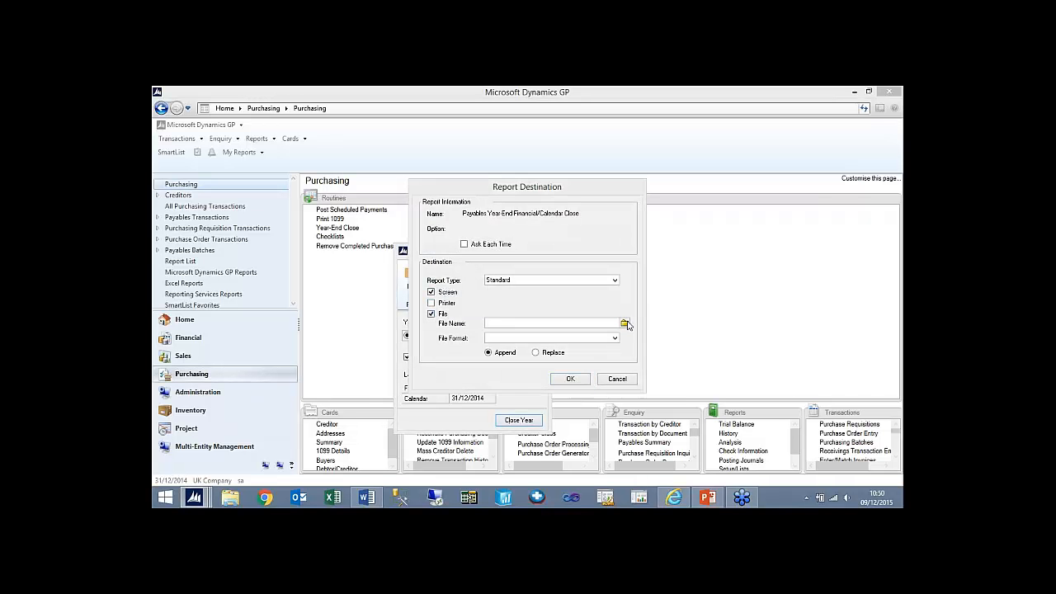
click(625, 323)
text(2)
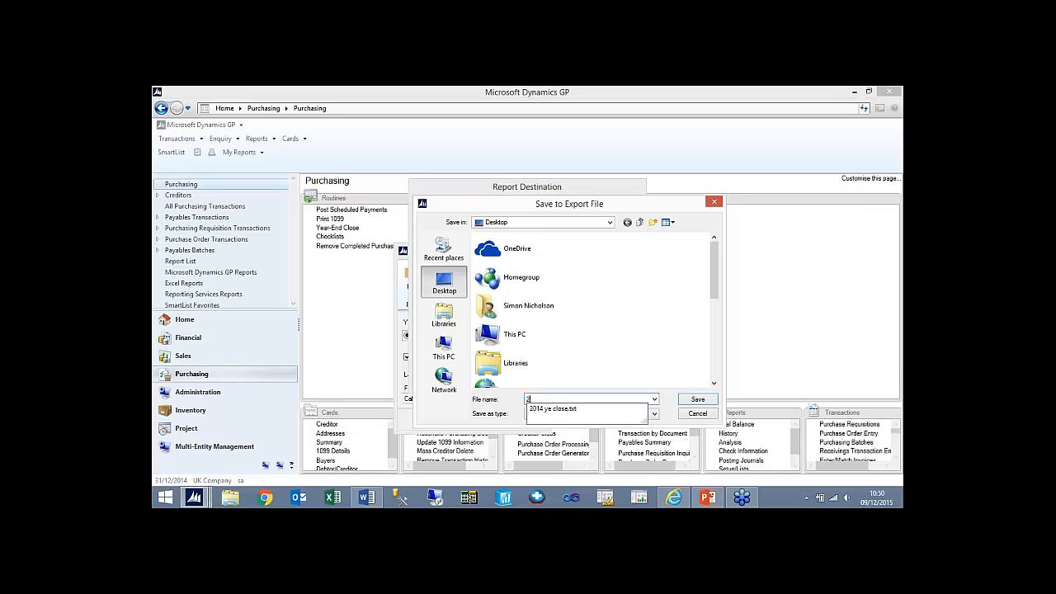
text(014 payables close)
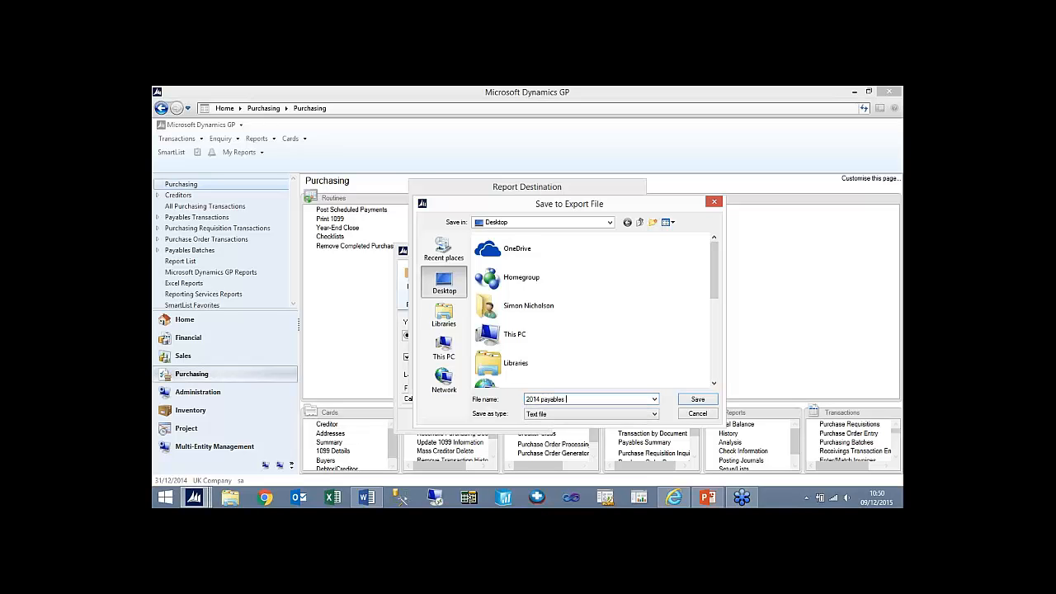
click(697, 400)
click(556, 353)
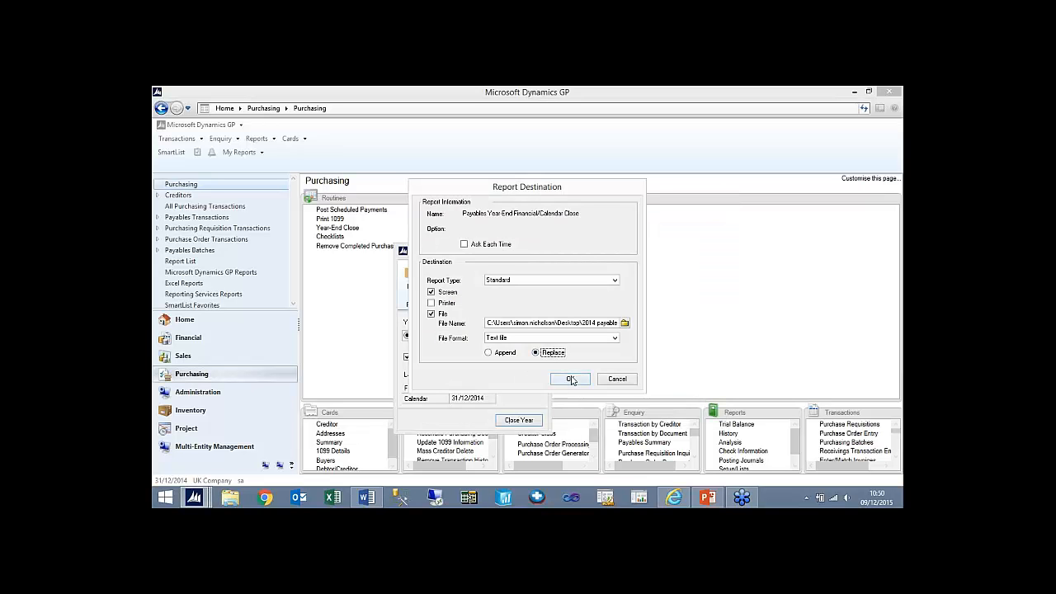
click(571, 378)
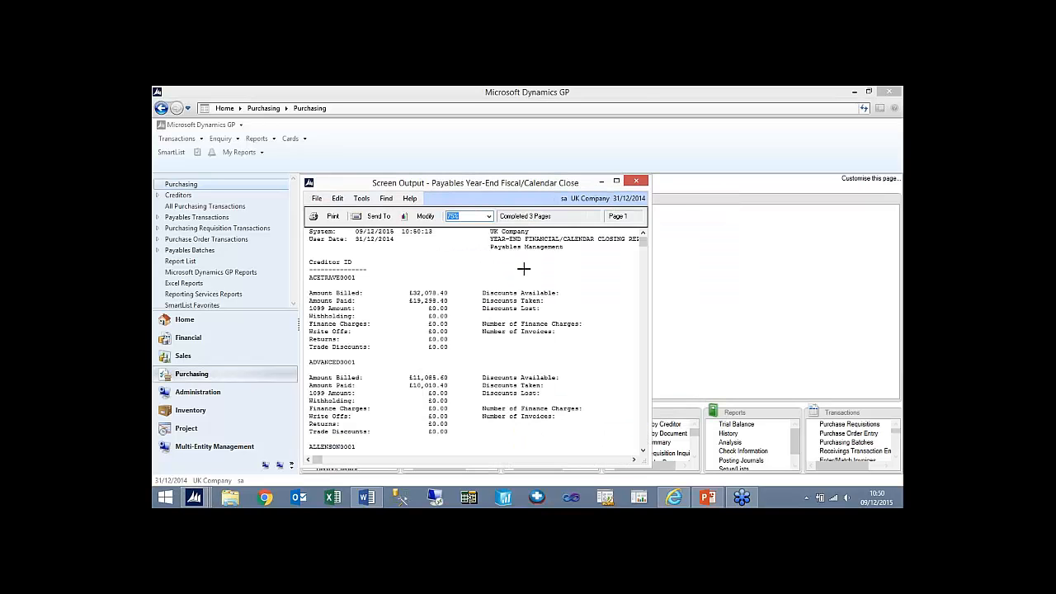
- Maximize and review the payables closing report, then close it and the Payables Year-End Closing window
click(615, 182)
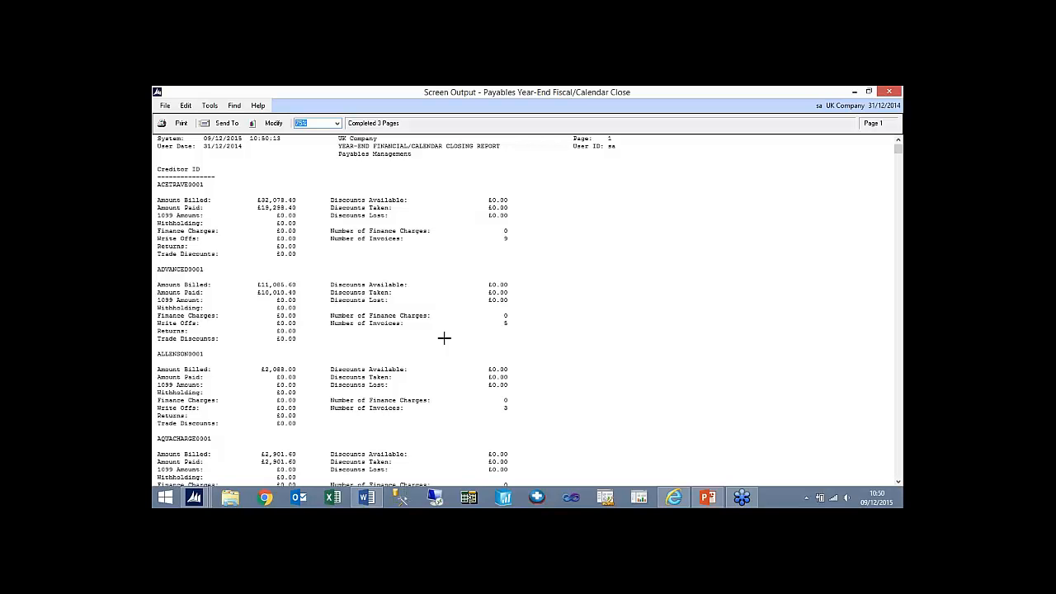
click(887, 91)
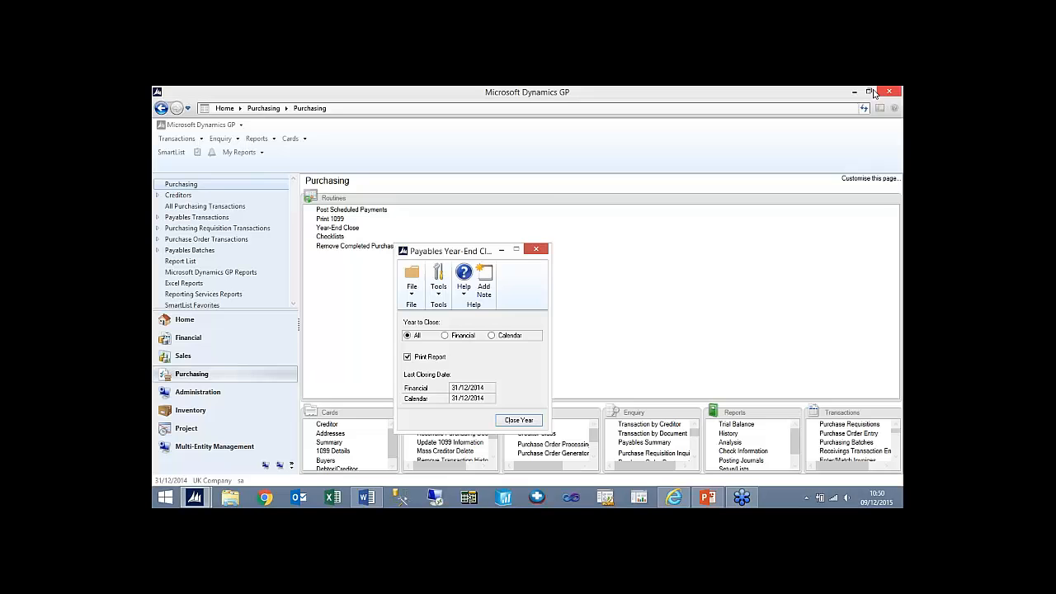
click(532, 253)
- Look at the Receivables Year-End Closing window in the Sales routines and close it without processing
click(244, 357)
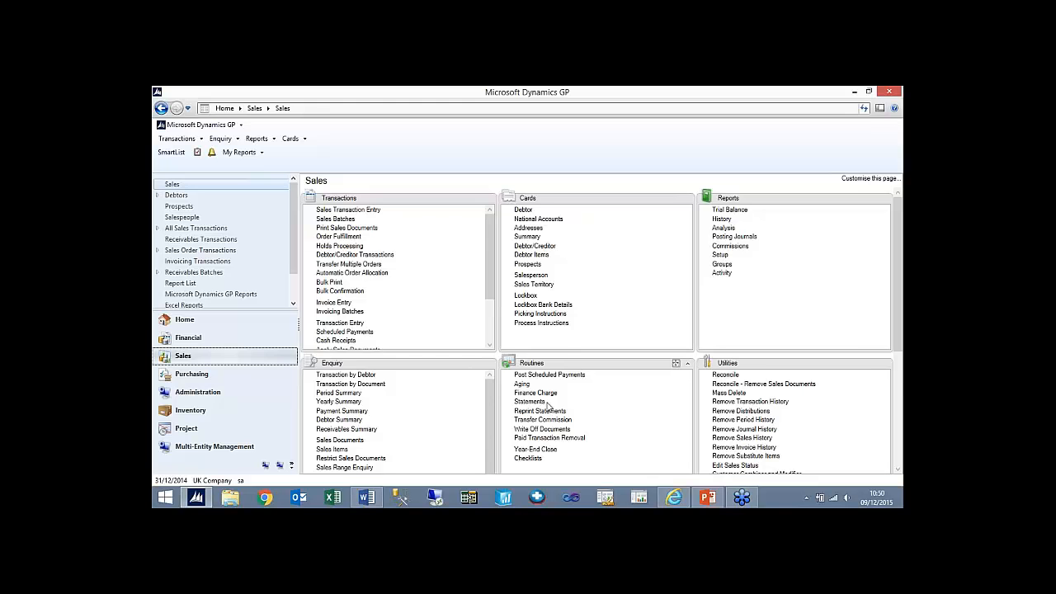
click(534, 452)
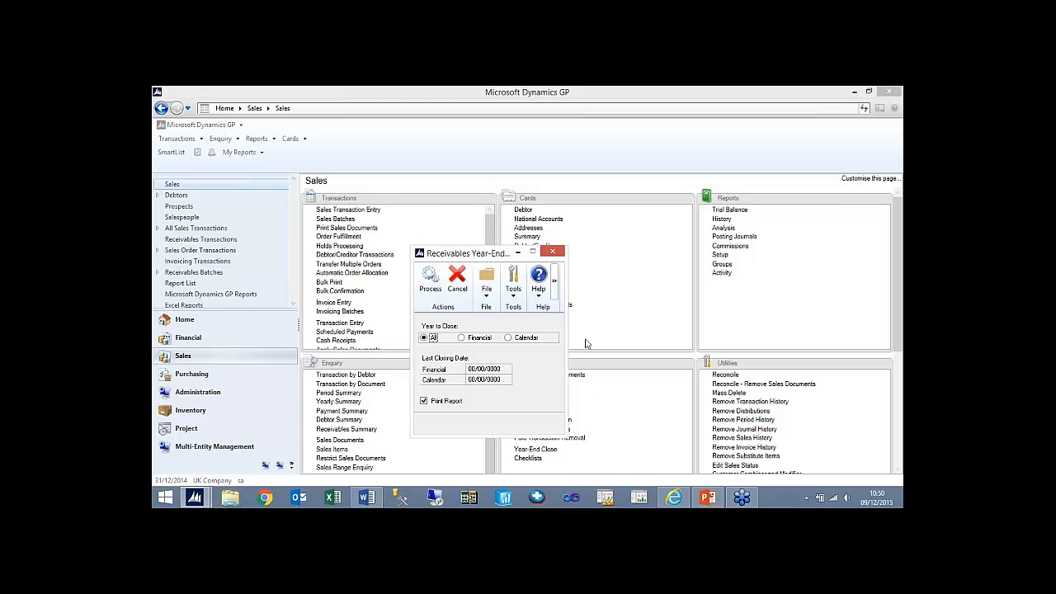
click(558, 257)
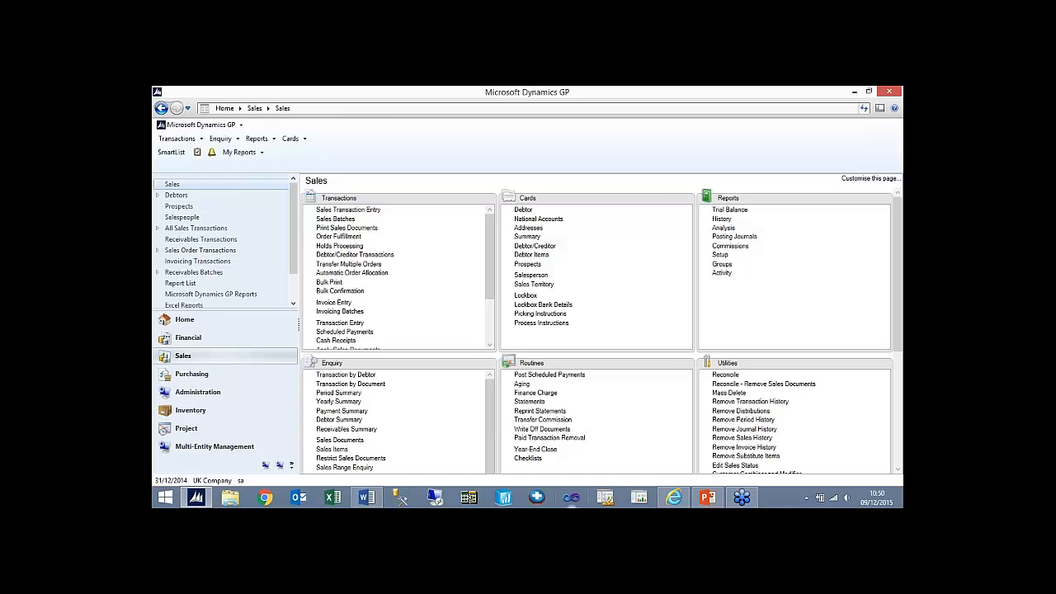
- Switch to PowerPoint and present the Year End slides from the beginning, advancing to the General Ledger Year-End Closing Procedures slide
click(709, 498)
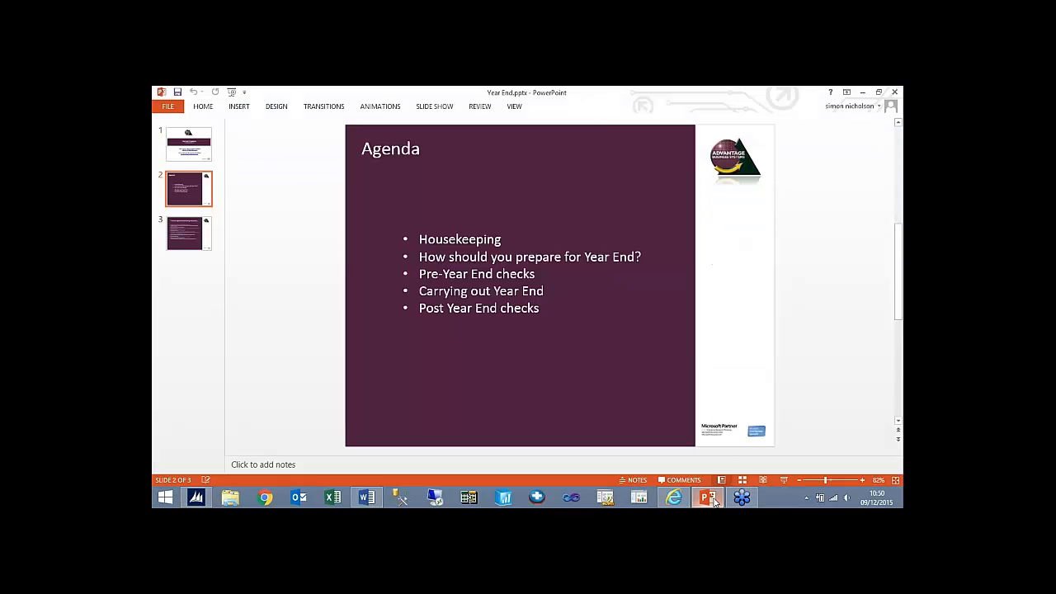
click(232, 92)
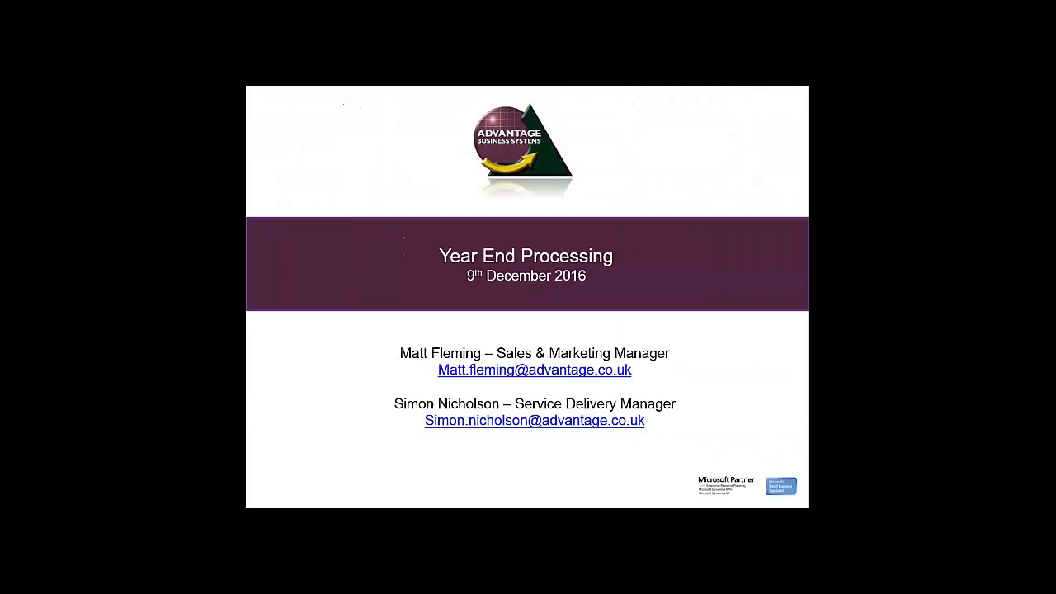
key(Right)
key(Right)
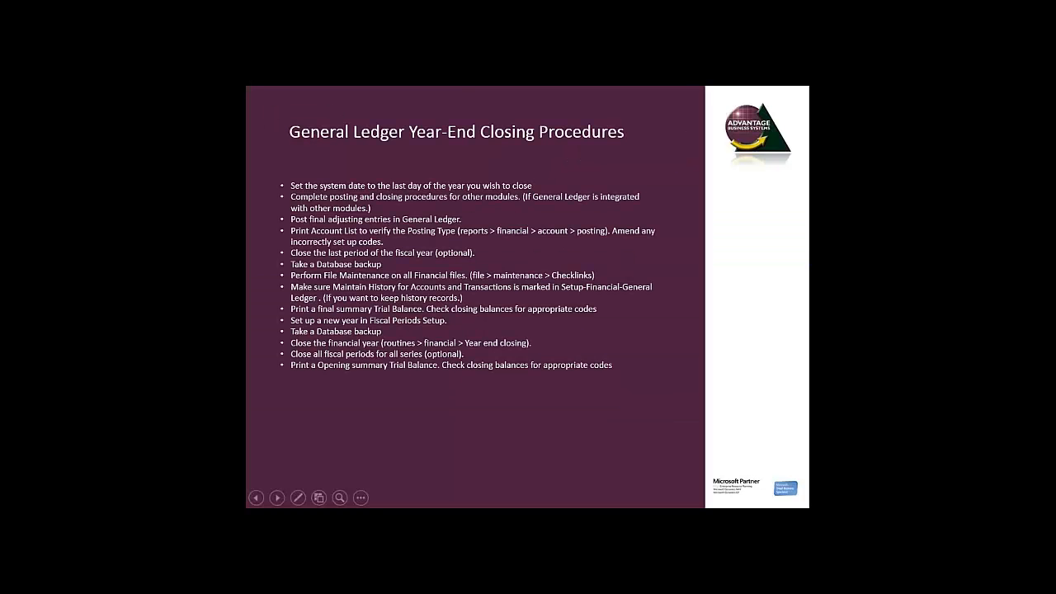